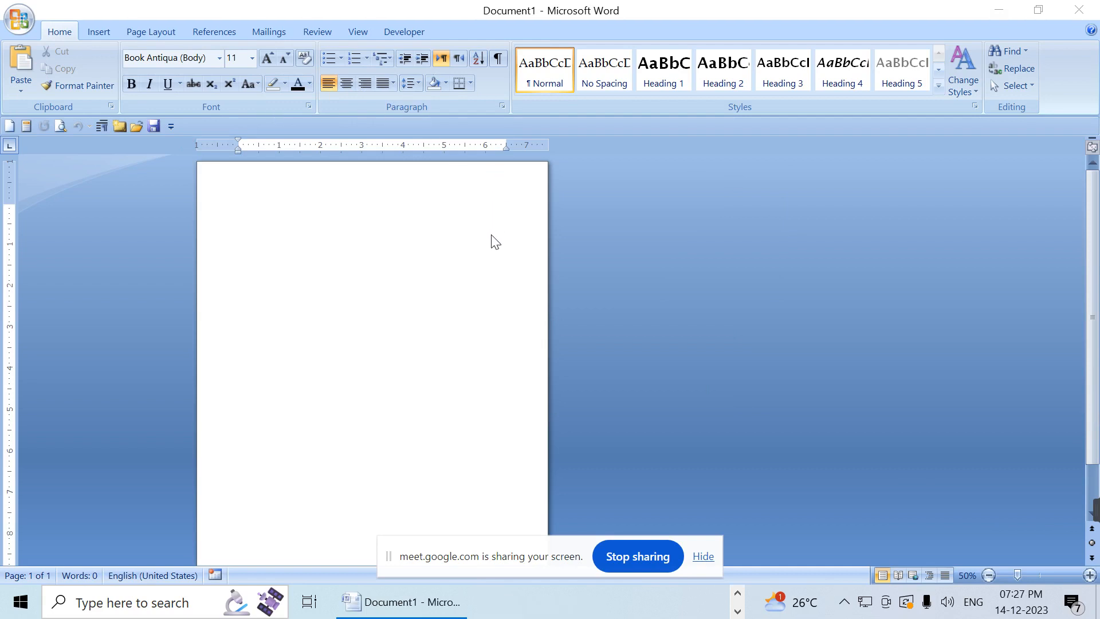
# - Fill the blank document with ten paragraphs of sample text using =rand(10)
pyautogui.keyDown('ctrl'); pyautogui.scroll(3, 495, 242); pyautogui.keyUp('ctrl')
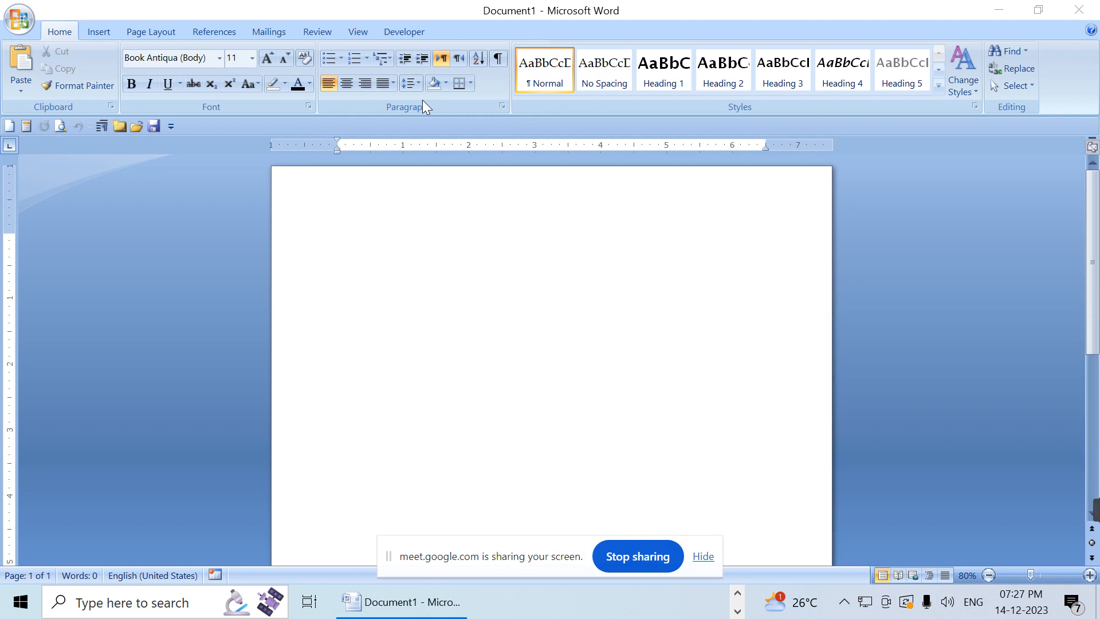
pyautogui.keyDown('ctrl'); pyautogui.scroll(3, 386, 219); pyautogui.keyUp('ctrl')
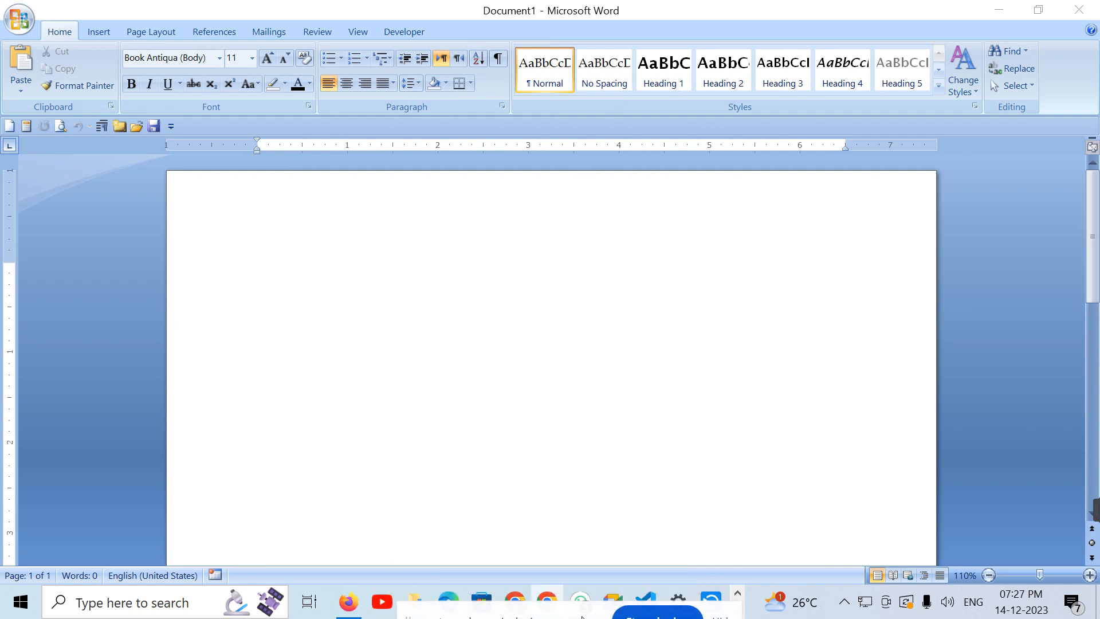
pyautogui.click(302, 252)
pyautogui.write('=rand(')
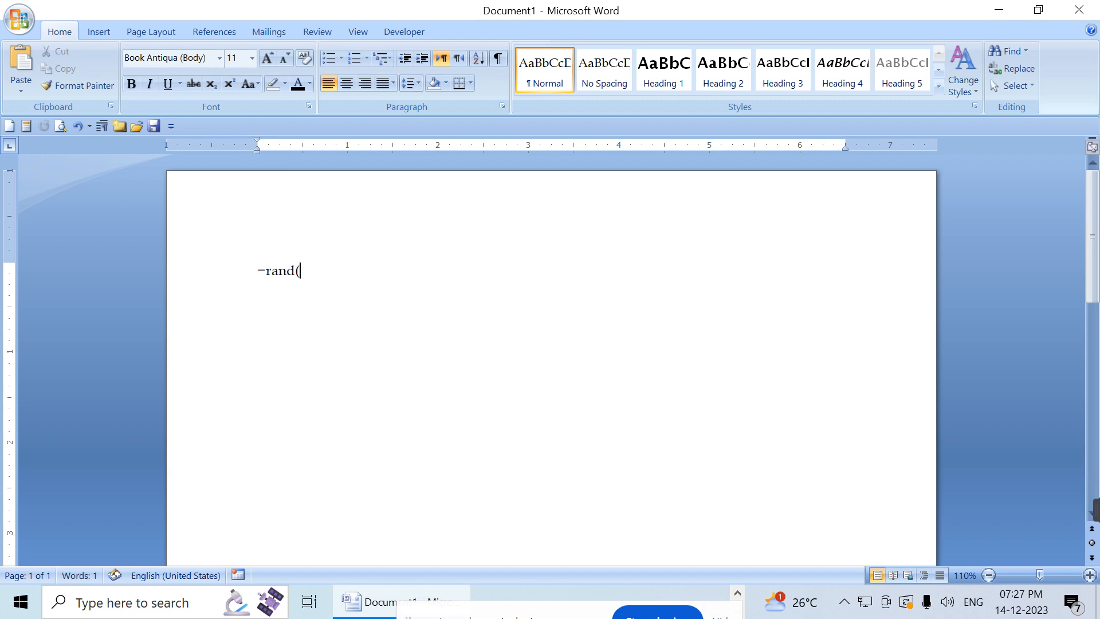
pyautogui.write('10)')
pyautogui.press('Return')
pyautogui.scroll(10, 589, 341)
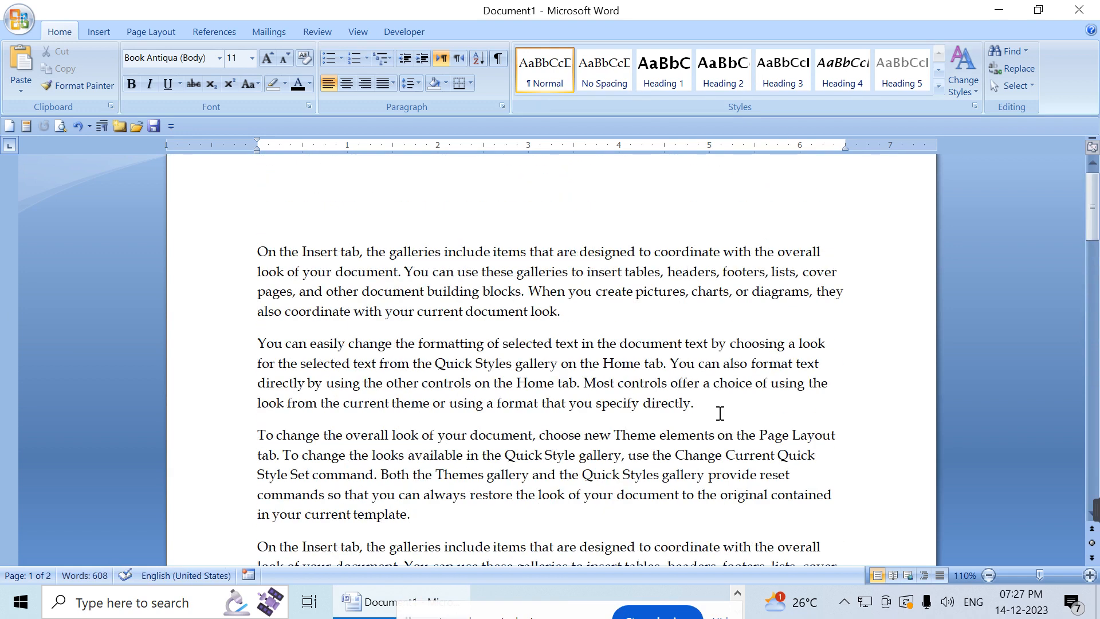
# - Apply the quick styles from Heading 1 through Heading 5 in turn to the first two paragraphs
pyautogui.moveTo(720, 413); pyautogui.dragTo(277, 228)
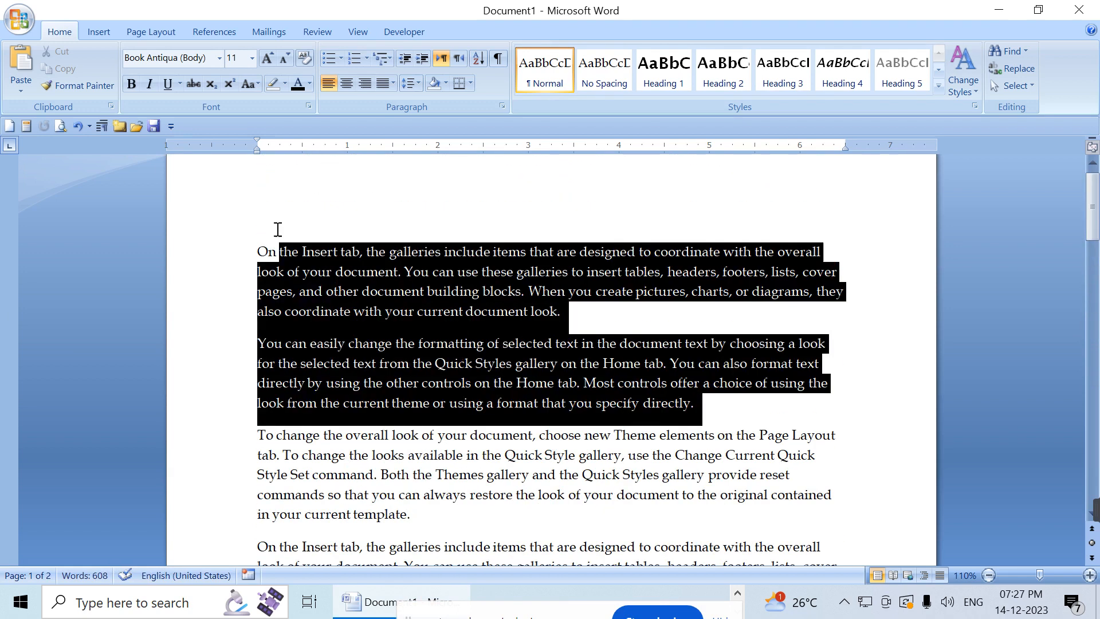
pyautogui.click(938, 86)
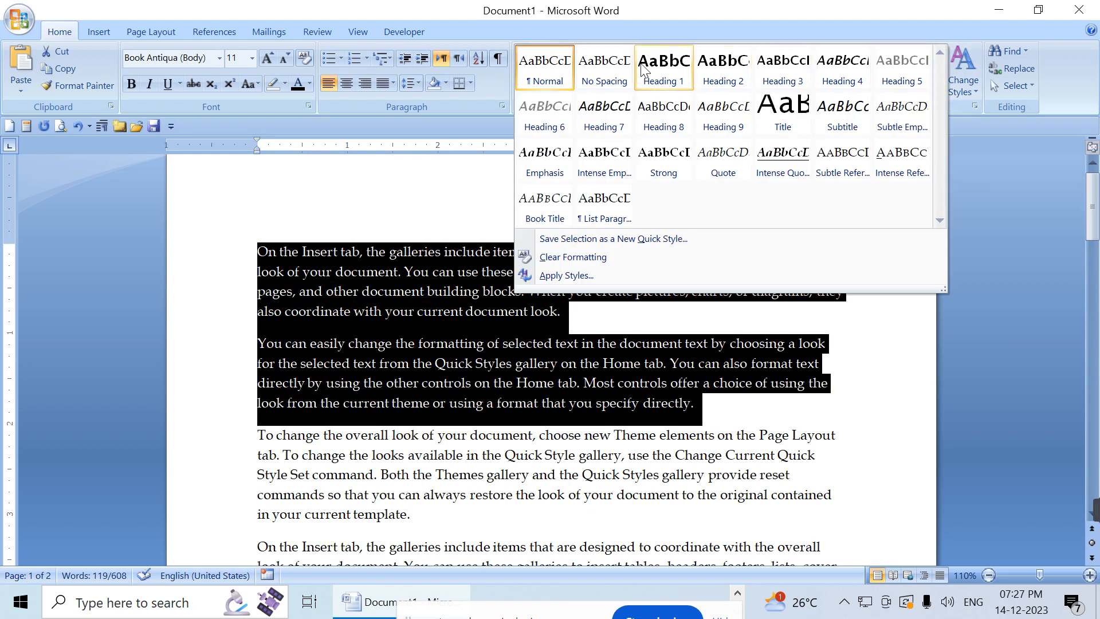
pyautogui.click(604, 70)
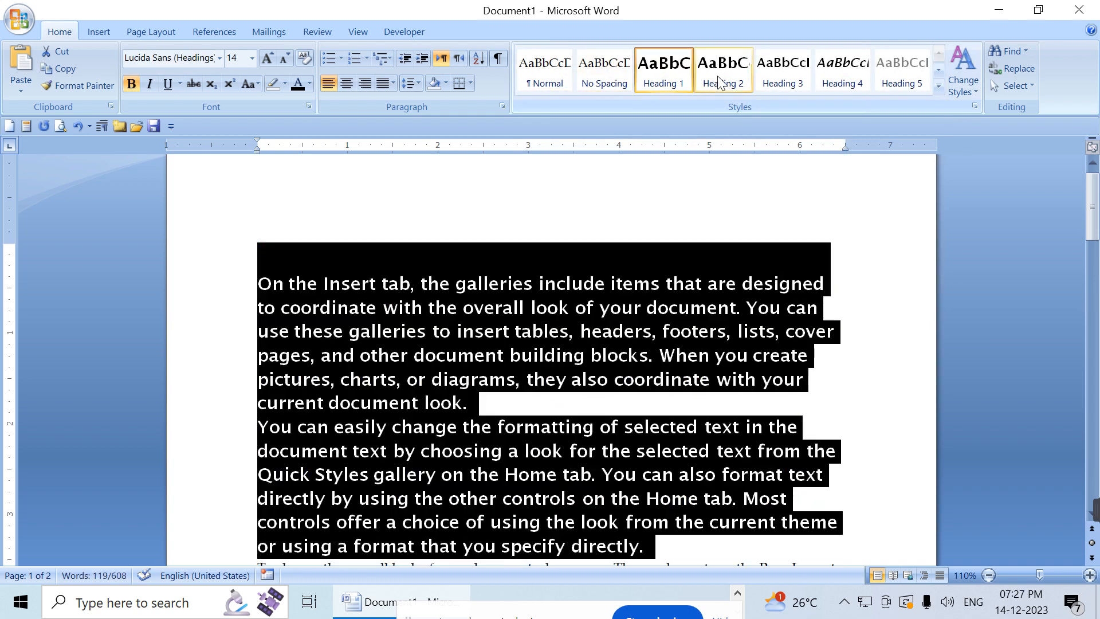
pyautogui.click(738, 83)
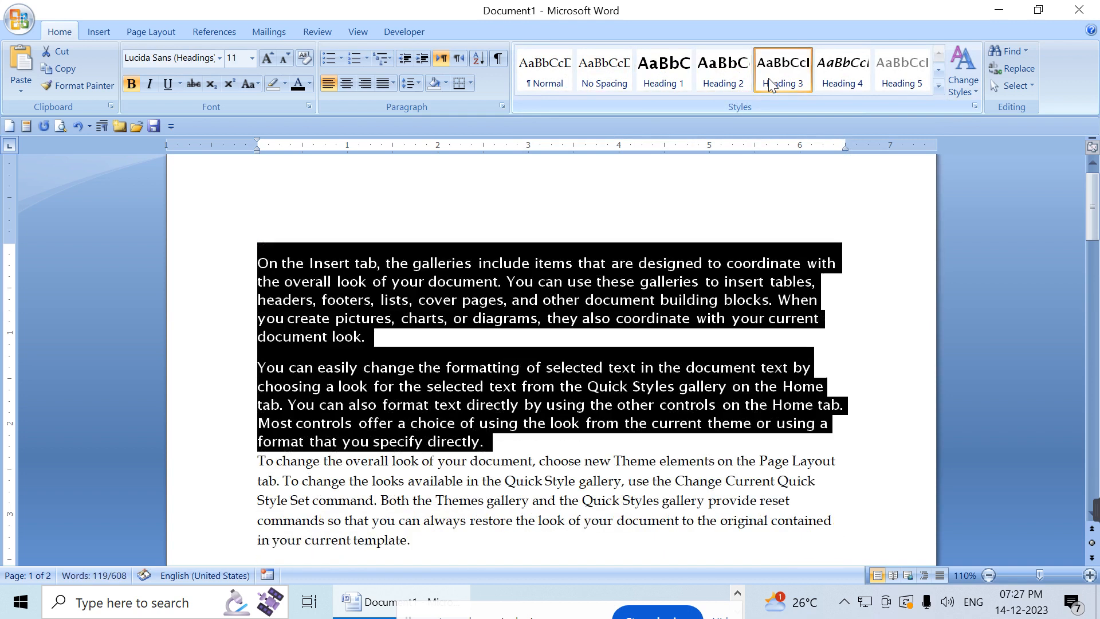
pyautogui.click(842, 70)
pyautogui.click(898, 69)
# - Try the Title, Subtitle, Subtle Emphasis and Strong quick styles on the first two paragraphs
pyautogui.click(938, 85)
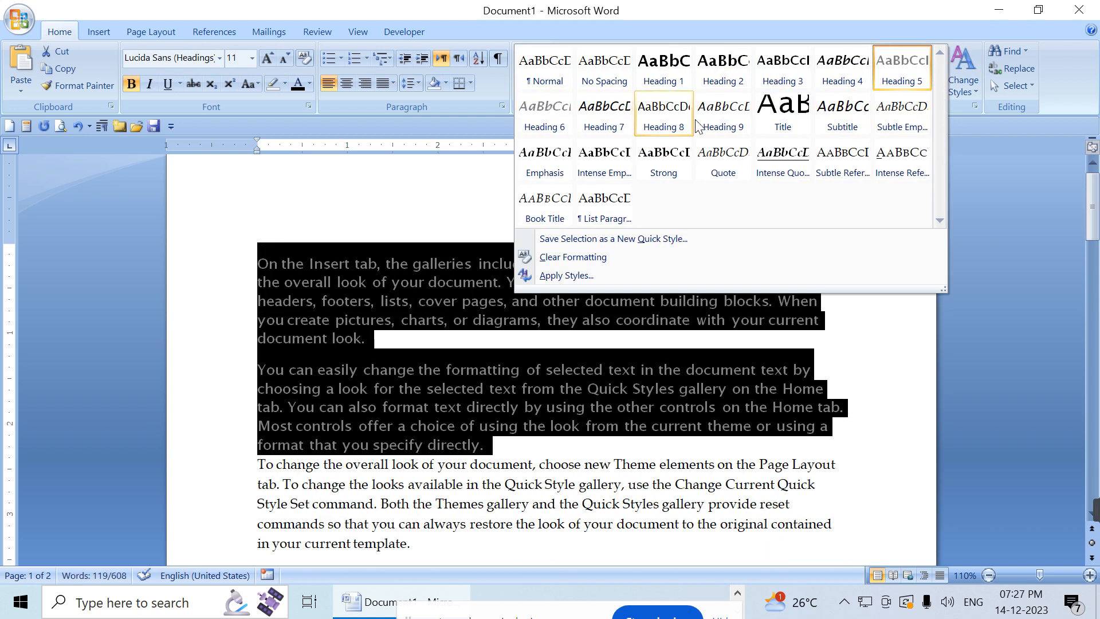
pyautogui.click(783, 124)
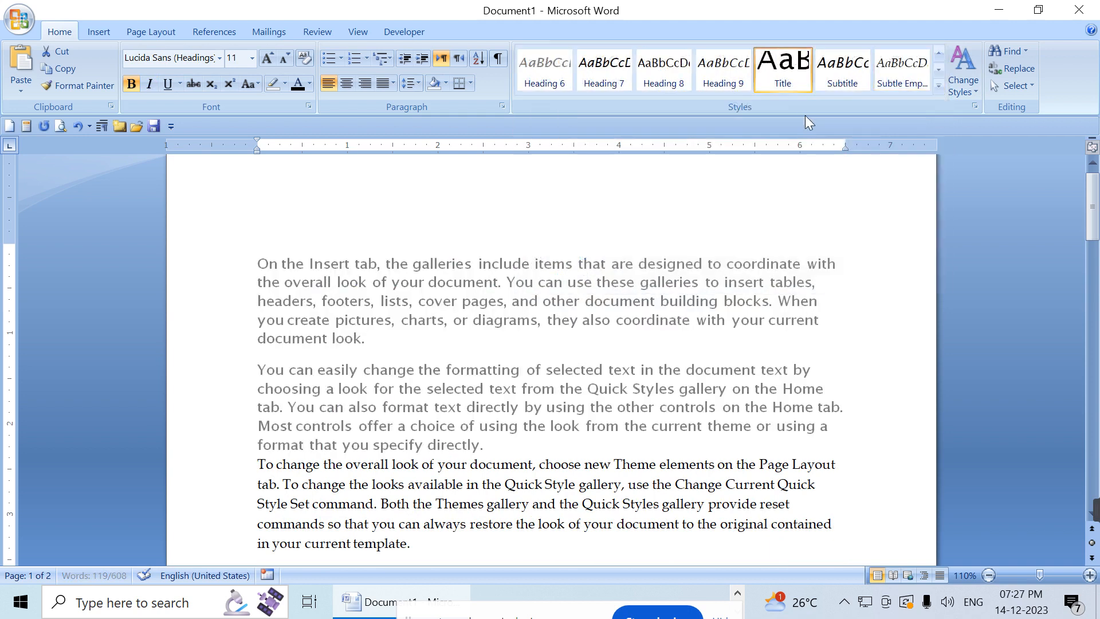
pyautogui.click(853, 80)
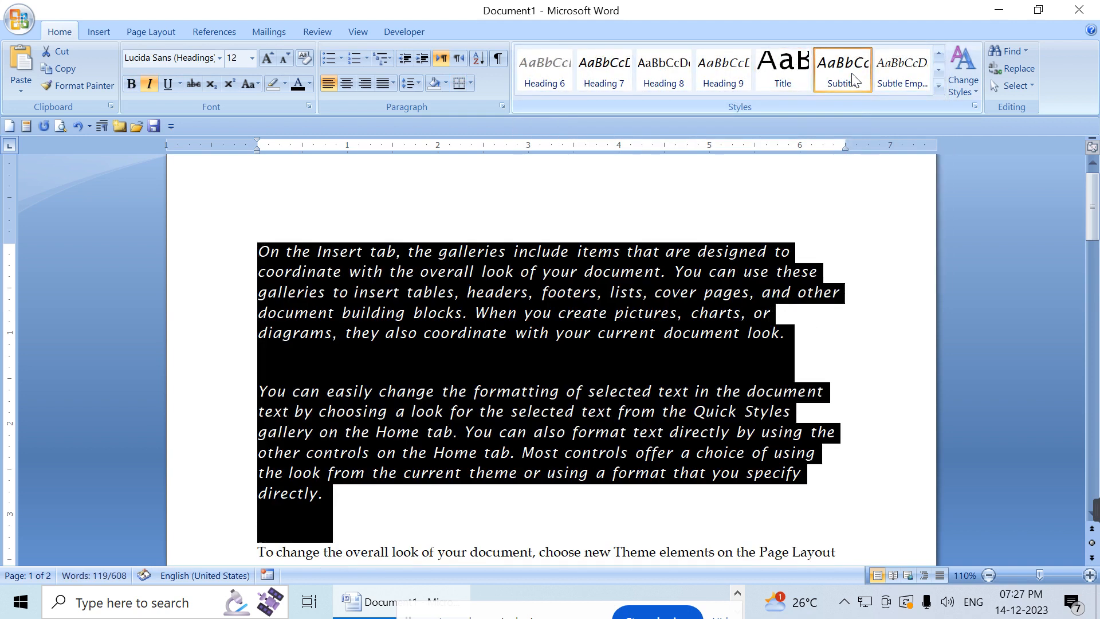
pyautogui.click(905, 79)
pyautogui.click(938, 86)
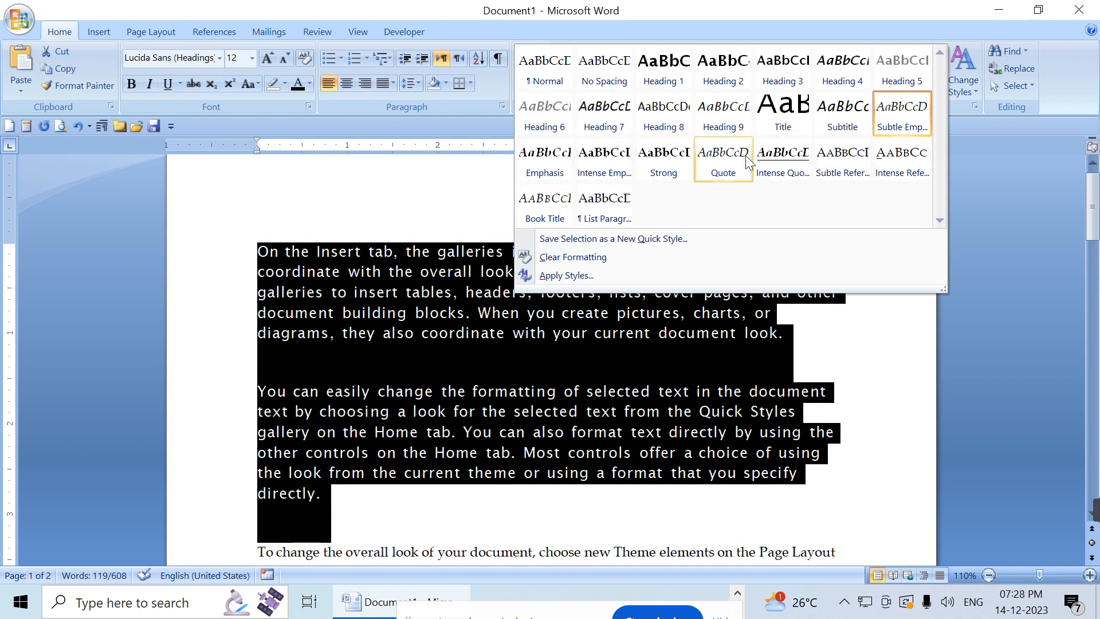
pyautogui.click(663, 158)
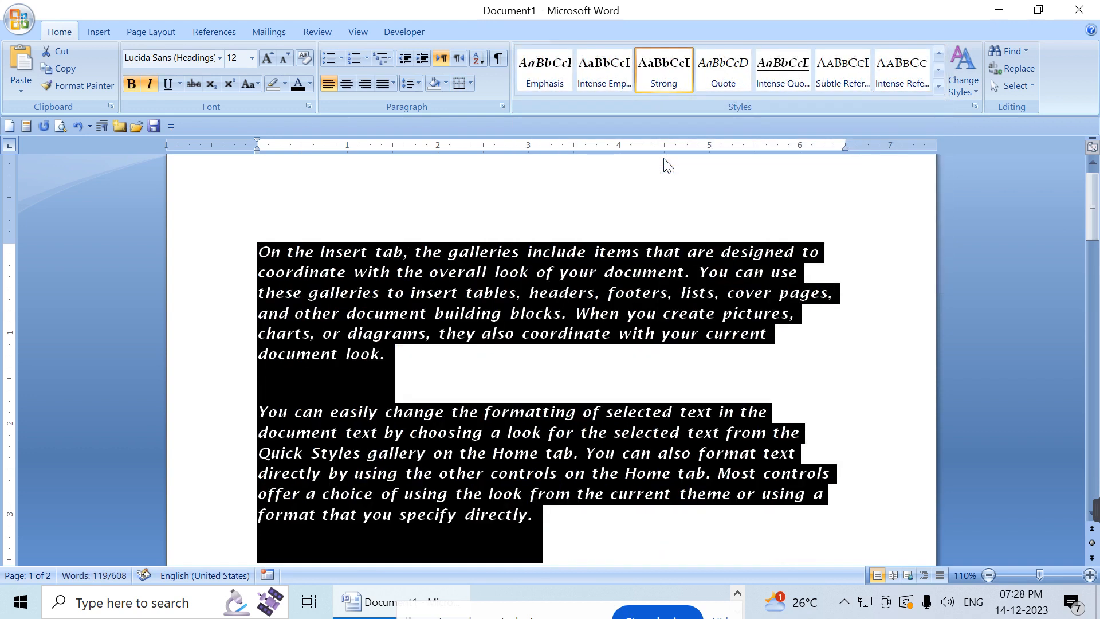
# - Clear all style formatting from the first two paragraphs
pyautogui.click(938, 87)
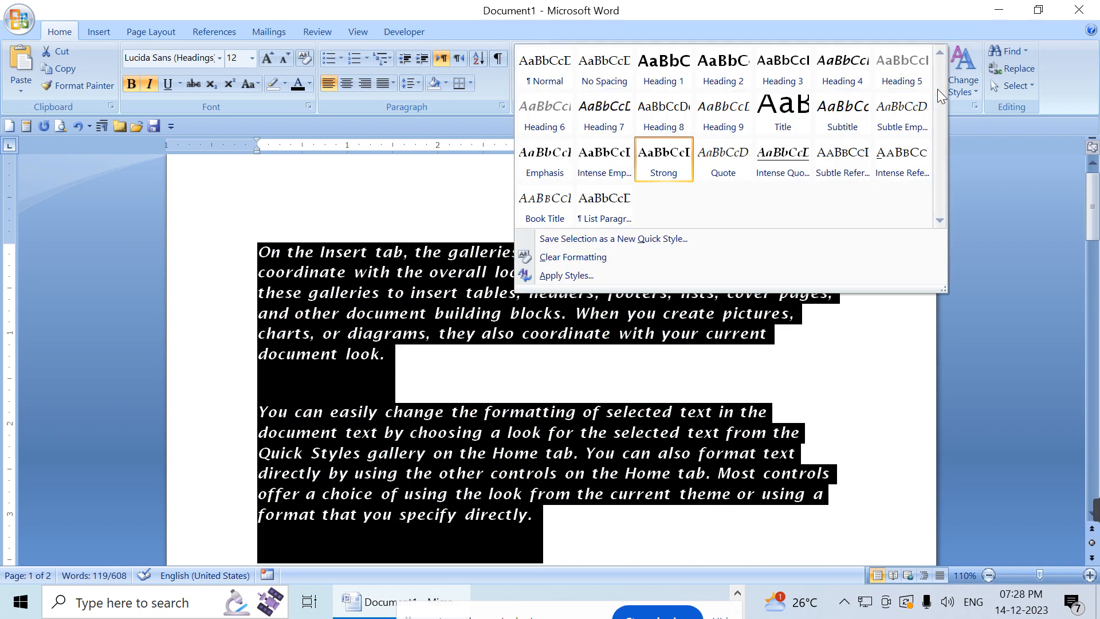
pyautogui.click(544, 261)
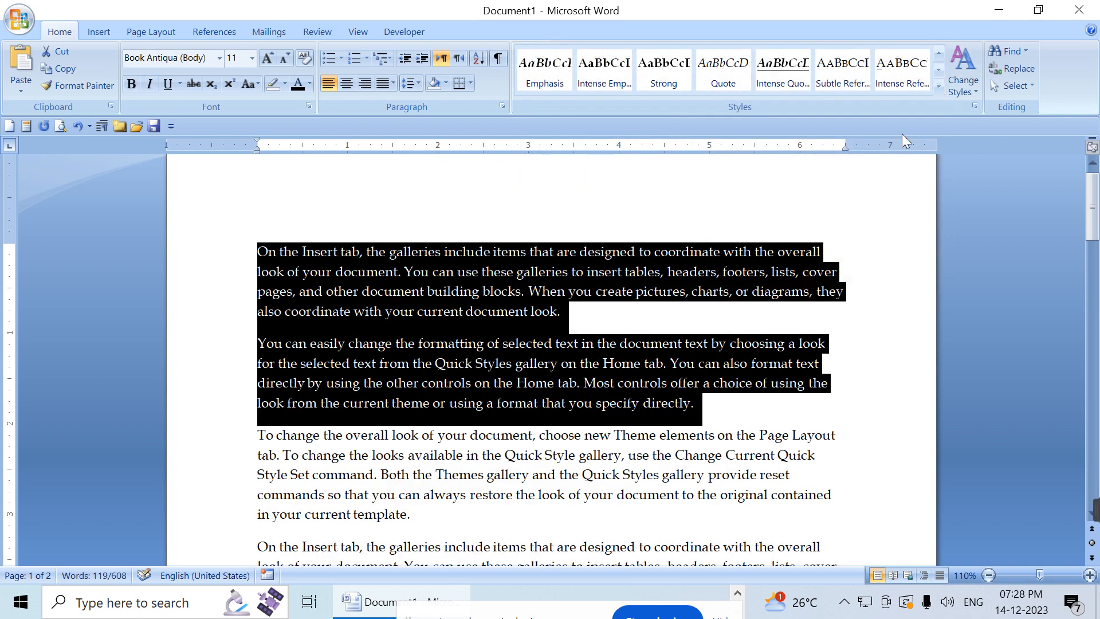
pyautogui.click(936, 87)
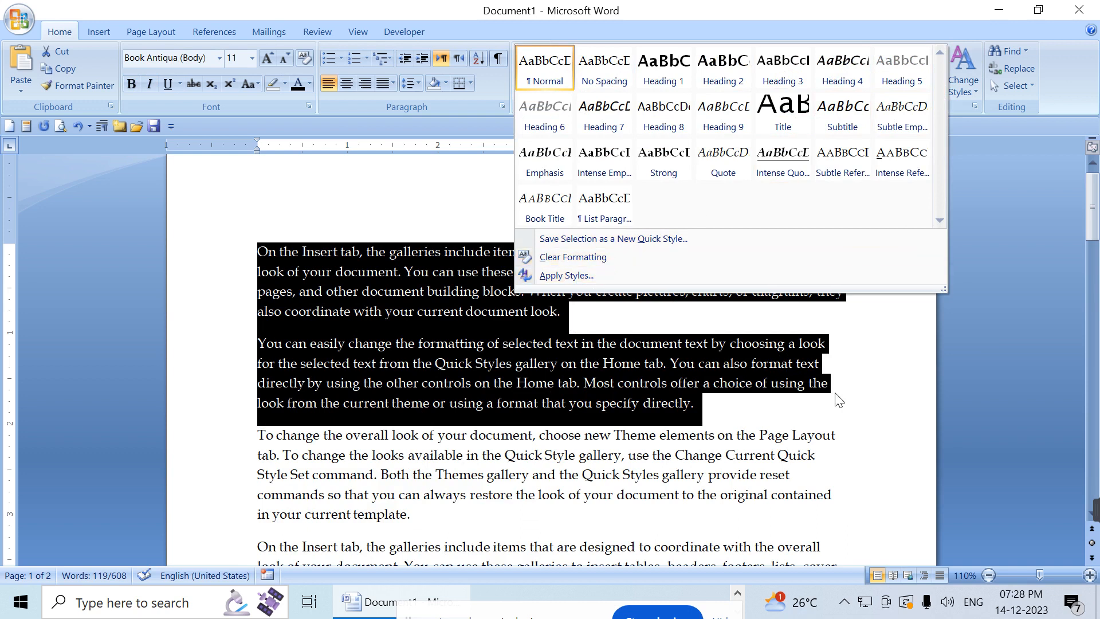
pyautogui.click(660, 354)
# - Start a new quick style named "katke computers" from the first paragraph's formatting, open its detailed settings and keep it based on Normal
pyautogui.click(590, 315)
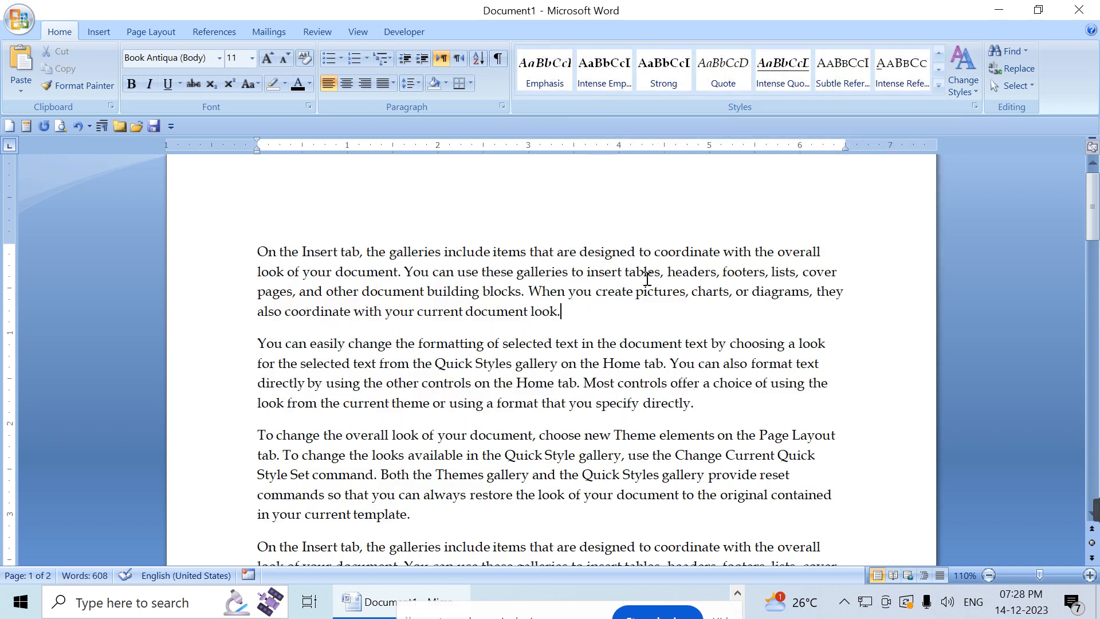
pyautogui.click(938, 87)
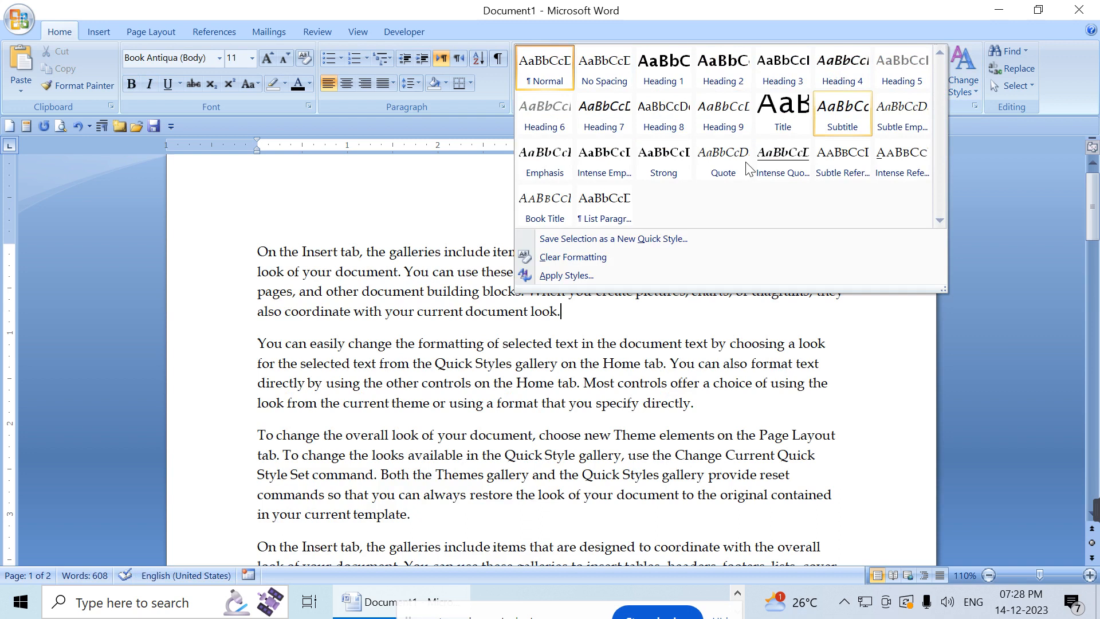
pyautogui.click(682, 243)
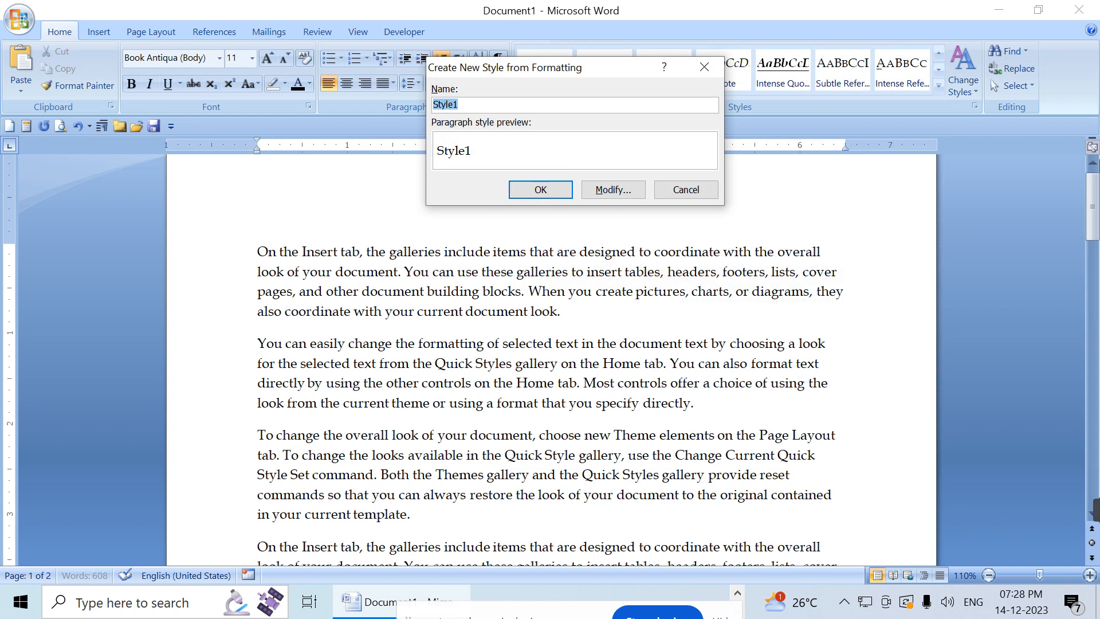
pyautogui.write('katke computers')
pyautogui.click(619, 189)
pyautogui.moveTo(575, 111); pyautogui.dragTo(655, 110)
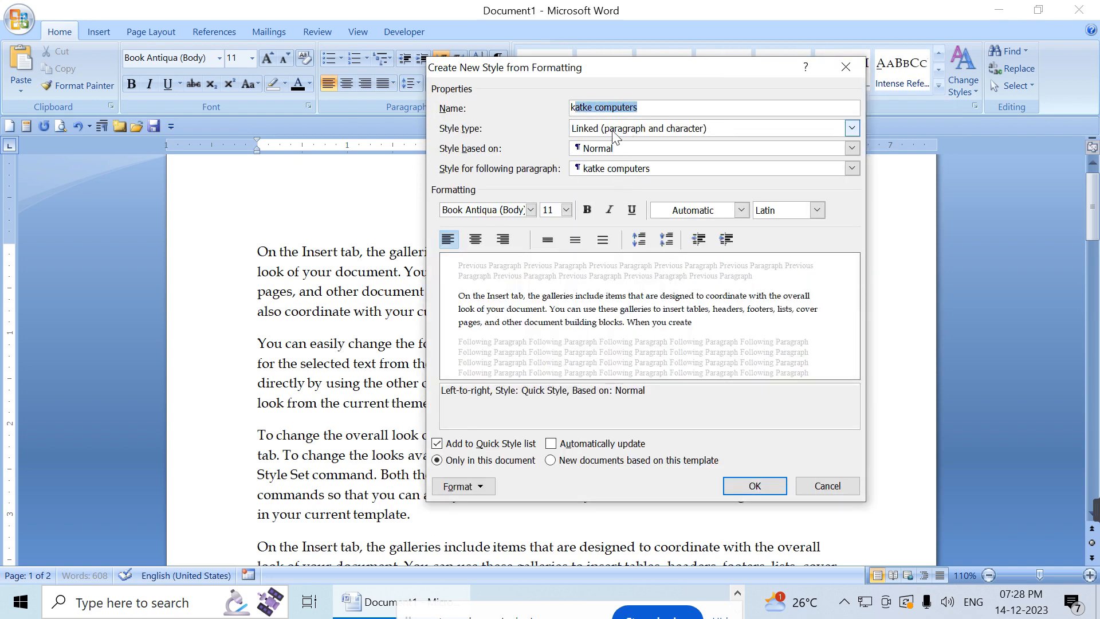
pyautogui.click(617, 150)
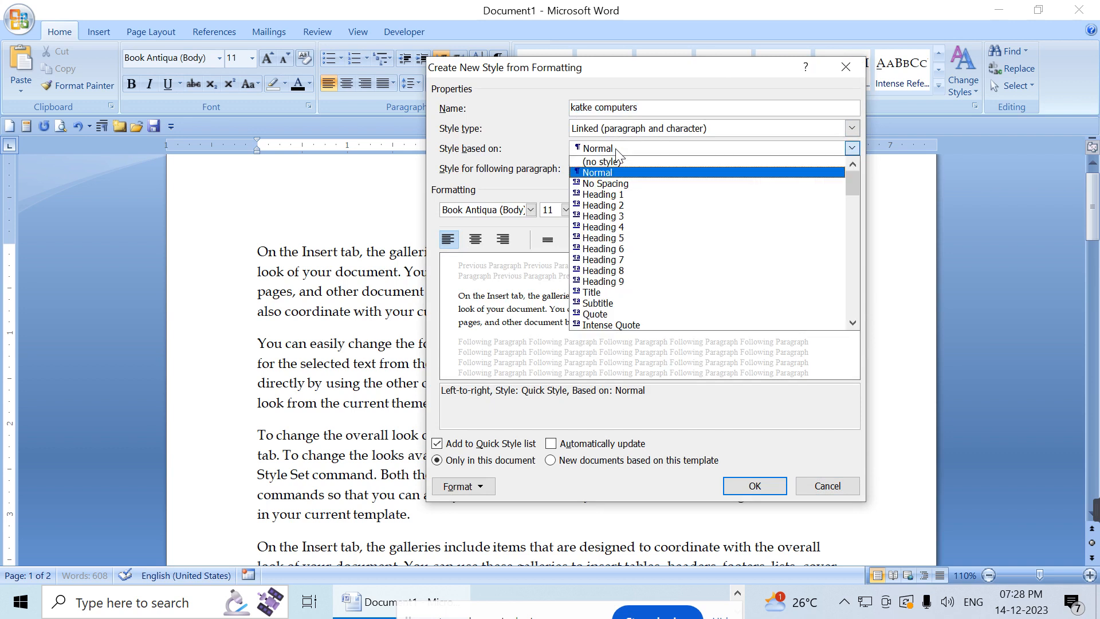
pyautogui.click(616, 149)
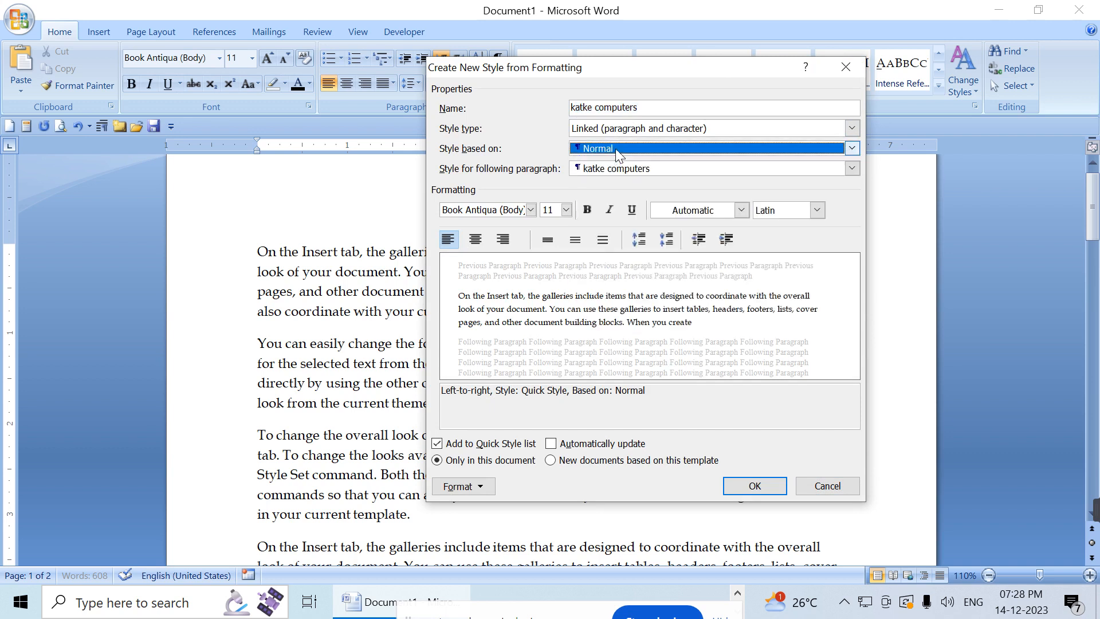
# - Set the new style's font to Cambria at size 26
pyautogui.click(531, 210)
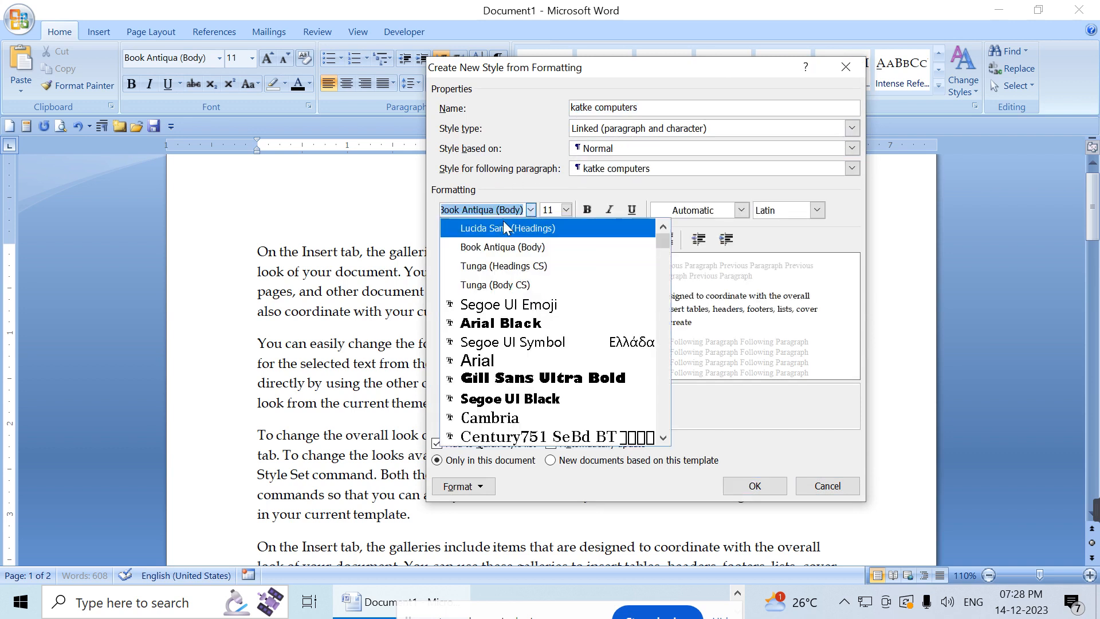
pyautogui.scroll(-3, 533, 327)
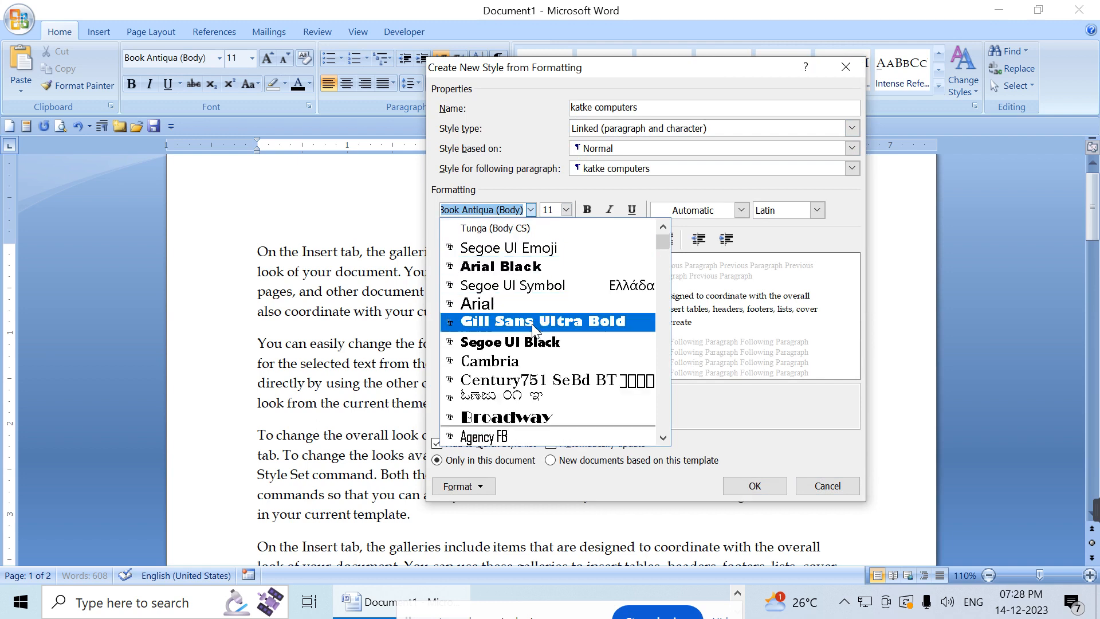
pyautogui.click(540, 268)
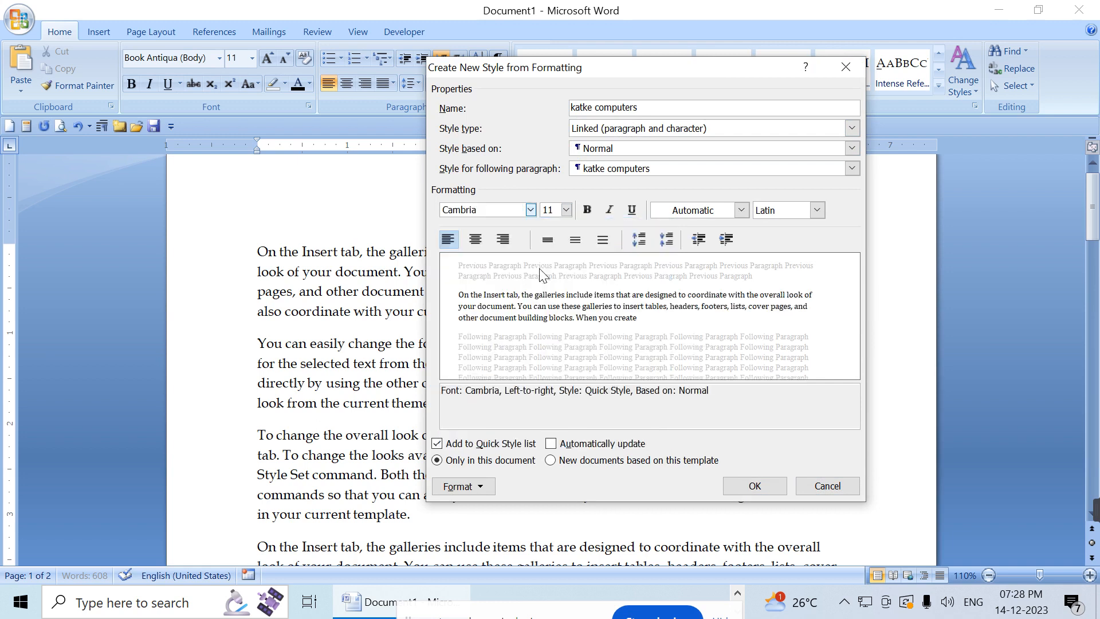
pyautogui.click(566, 210)
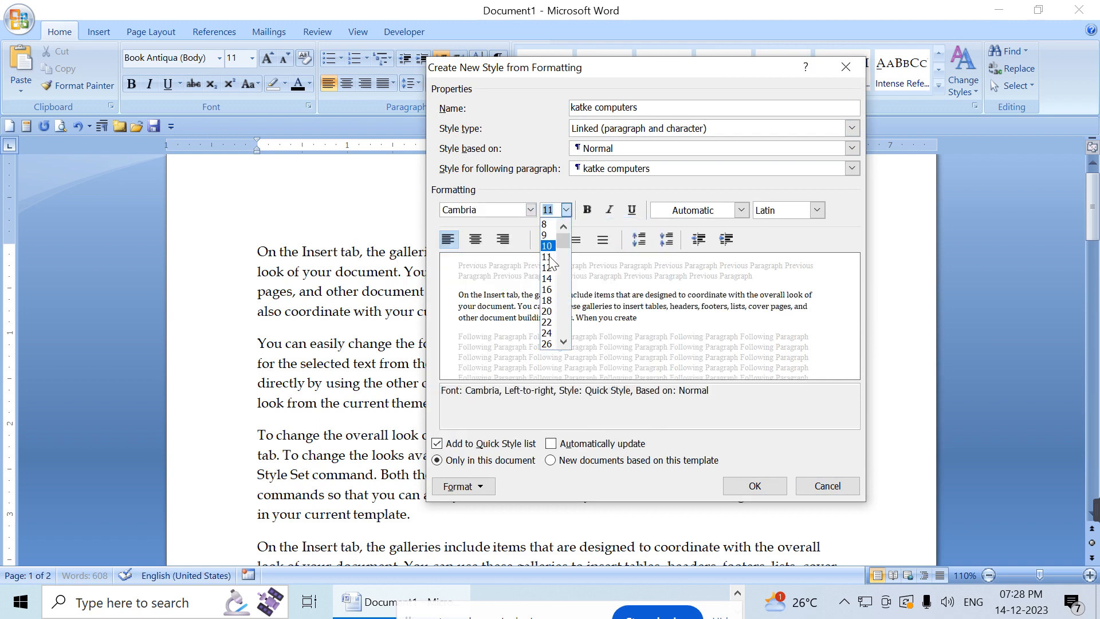
pyautogui.scroll(-2, 547, 275)
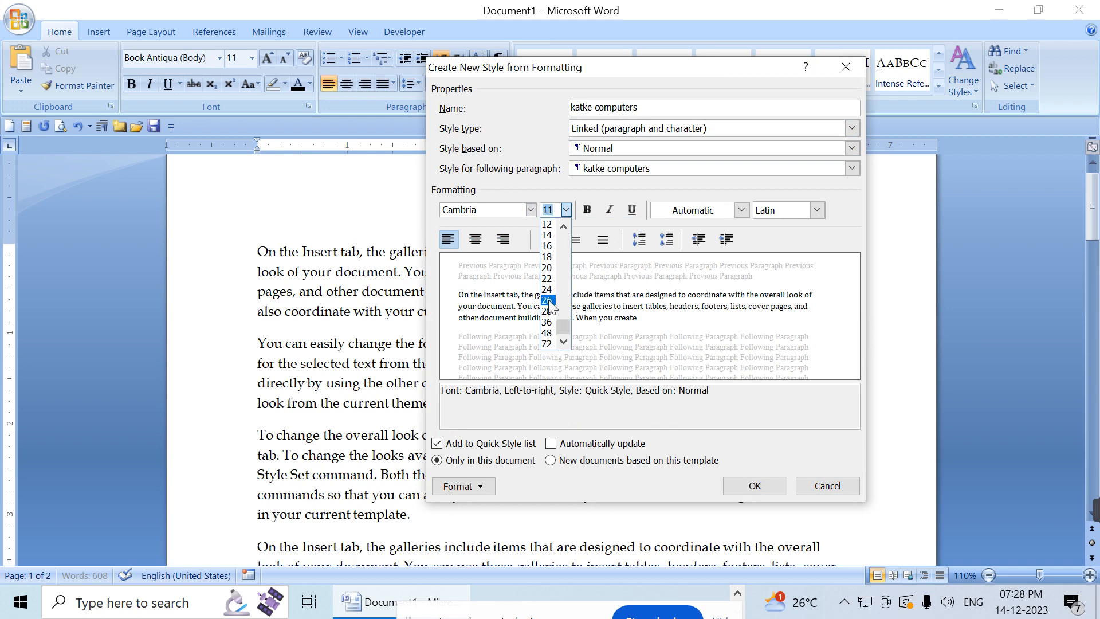
pyautogui.scroll(1, 550, 306)
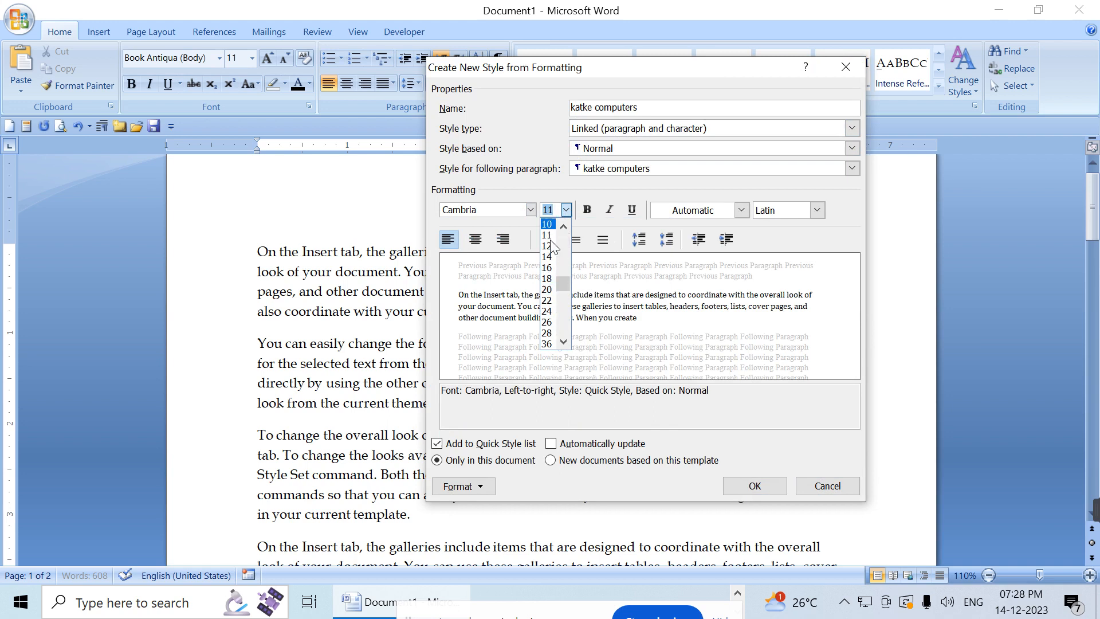
pyautogui.click(552, 322)
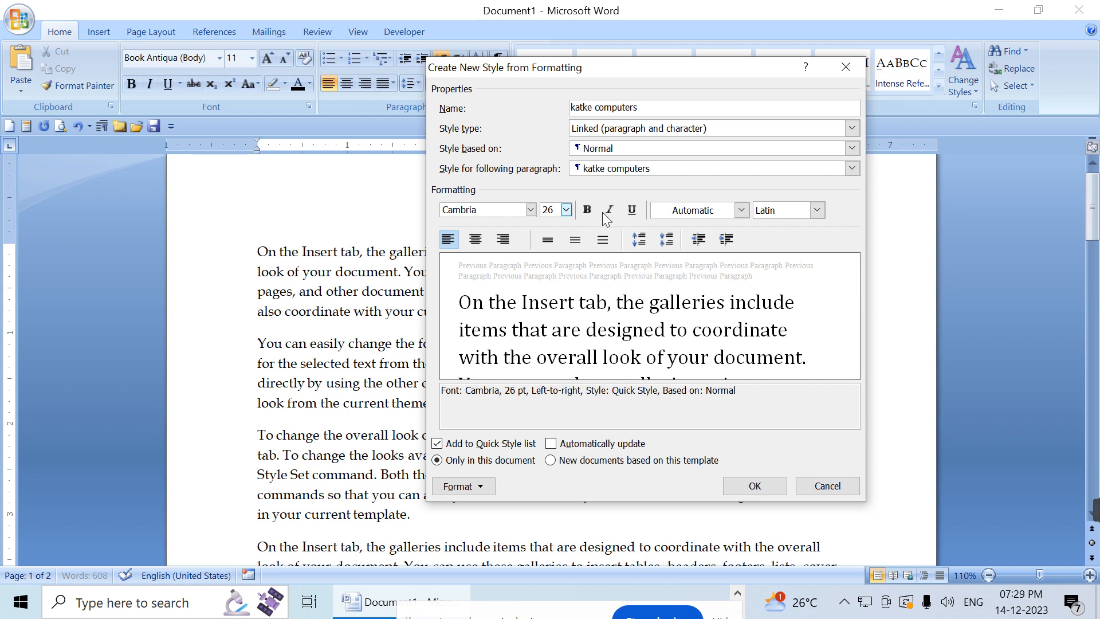
# - Make the new style's text bold, italic and underlined, with the standard purple font color
pyautogui.click(585, 211)
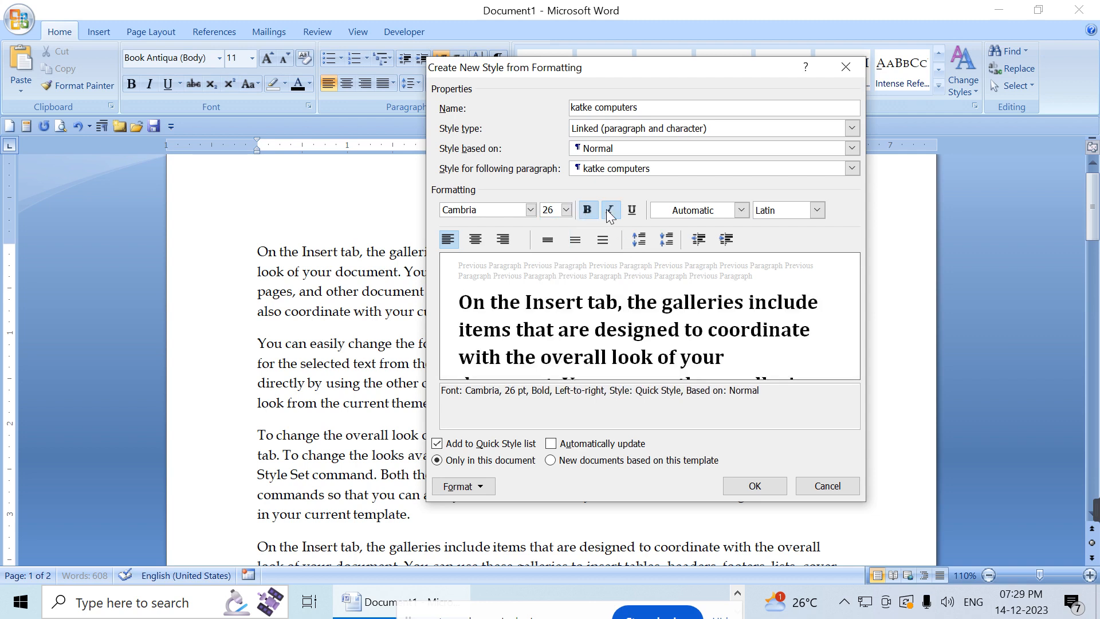
pyautogui.click(610, 210)
pyautogui.click(632, 210)
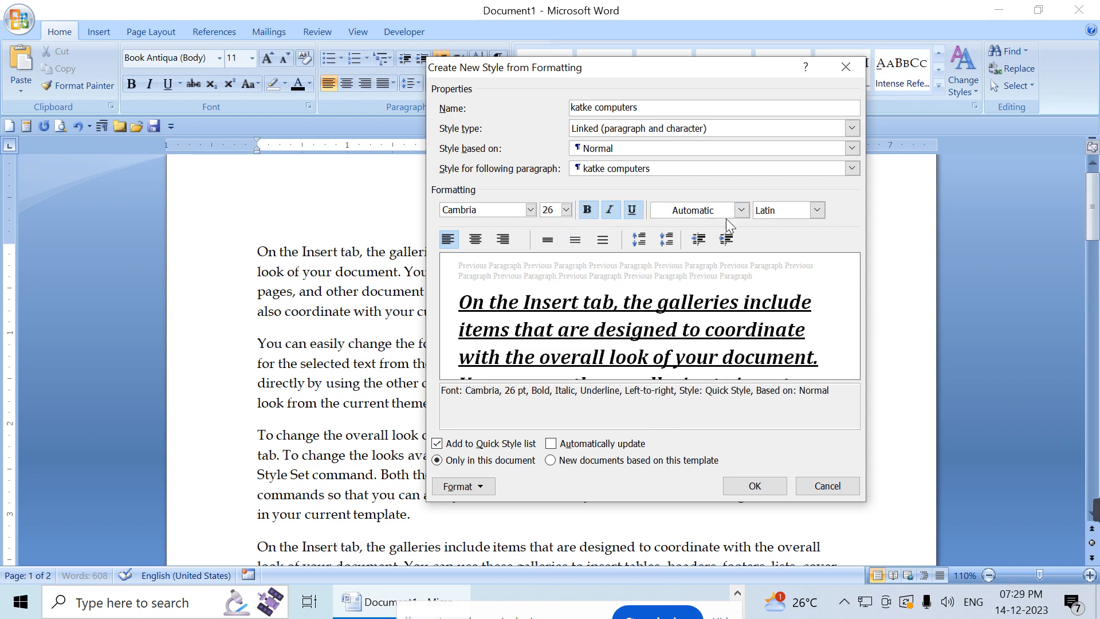
pyautogui.click(740, 210)
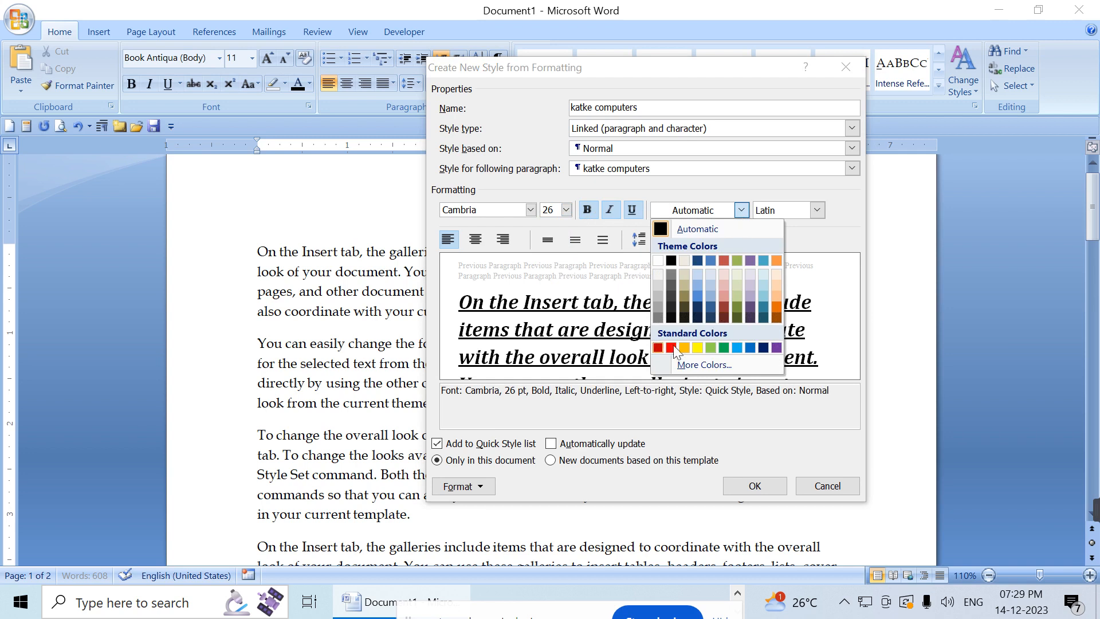
pyautogui.click(776, 348)
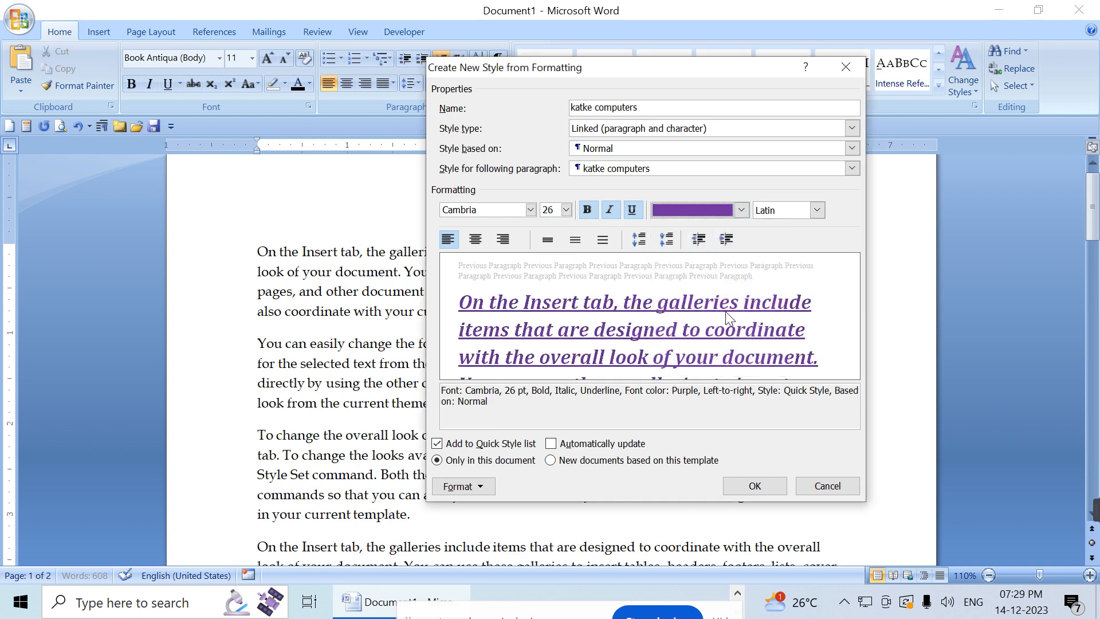
# - Keep the new style's script as Latin and its paragraph alignment as left
pyautogui.click(818, 210)
pyautogui.click(817, 211)
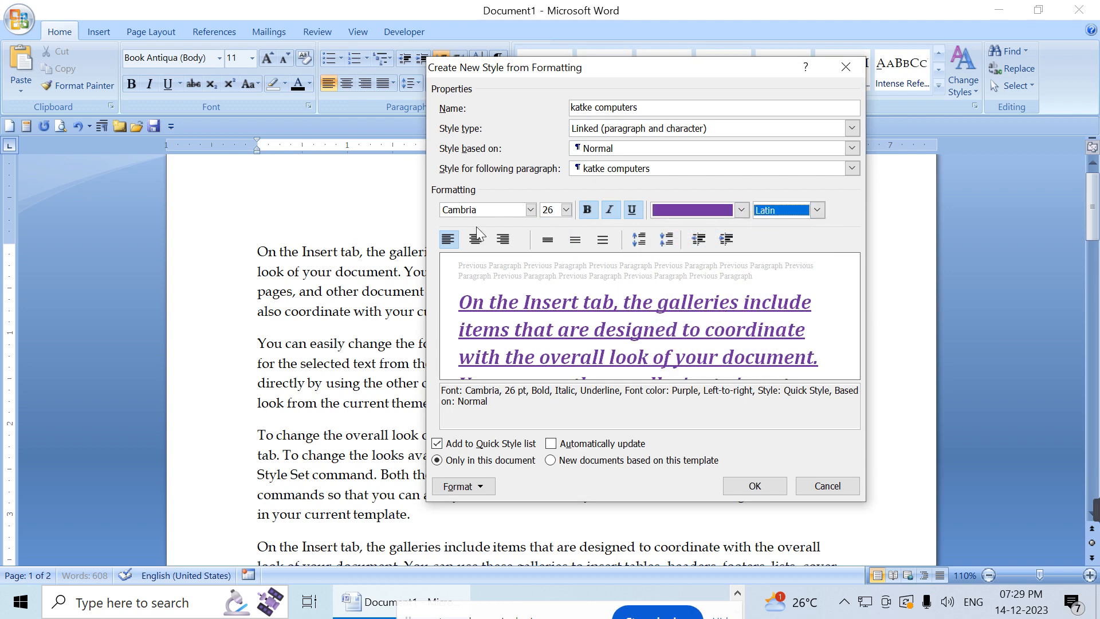
pyautogui.click(448, 239)
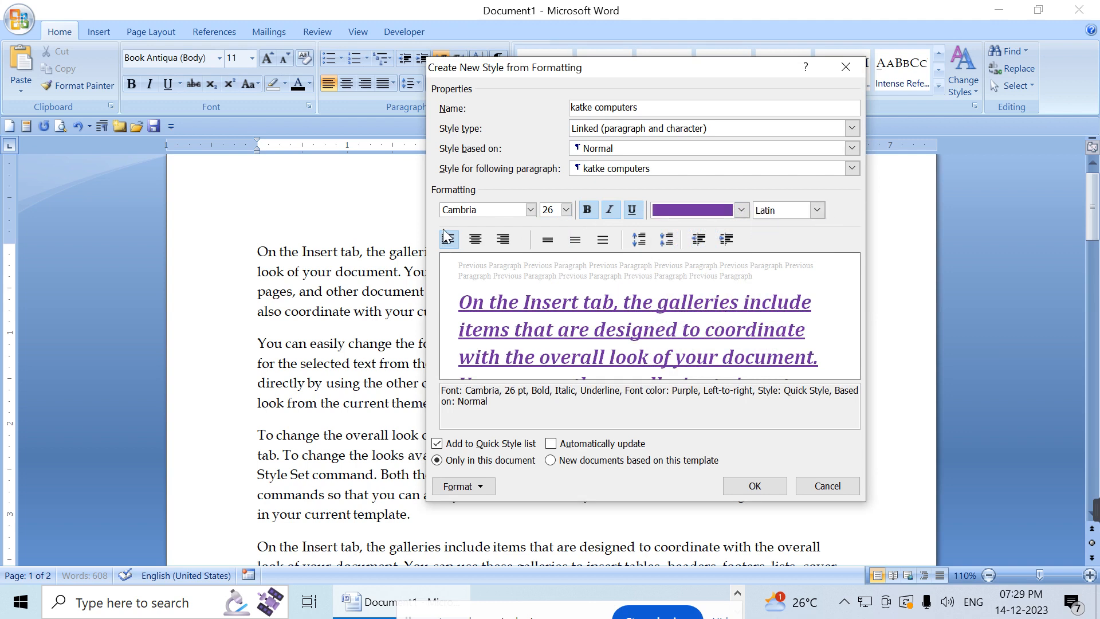
# - Try centered and right alignment for the new style and return it to left alignment
pyautogui.click(475, 240)
pyautogui.click(503, 240)
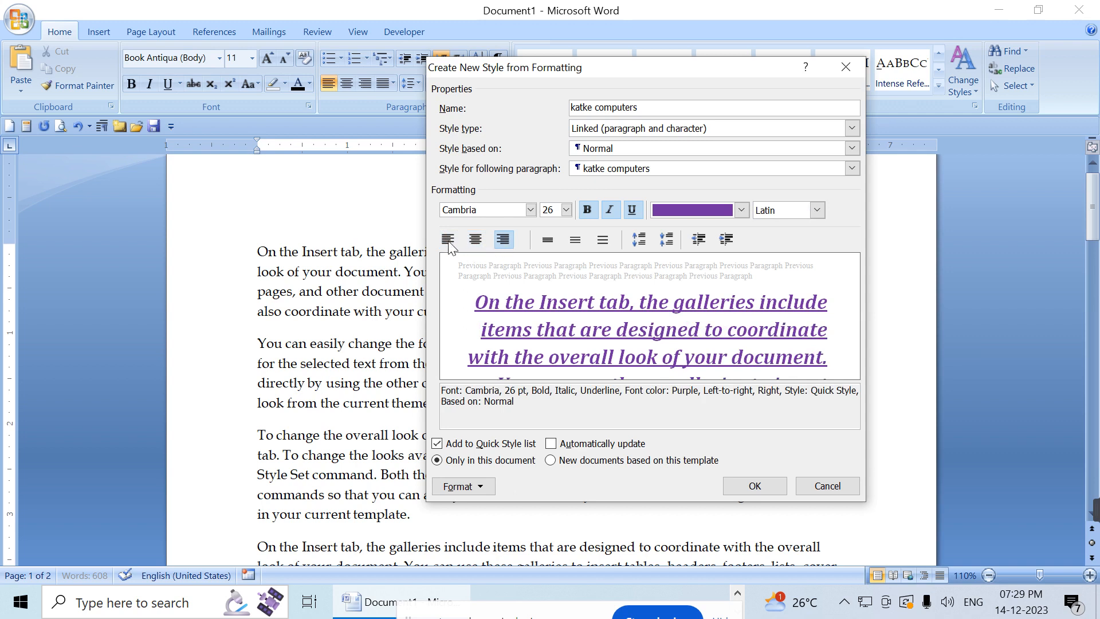
pyautogui.click(449, 245)
pyautogui.click(475, 242)
pyautogui.click(497, 242)
pyautogui.click(448, 241)
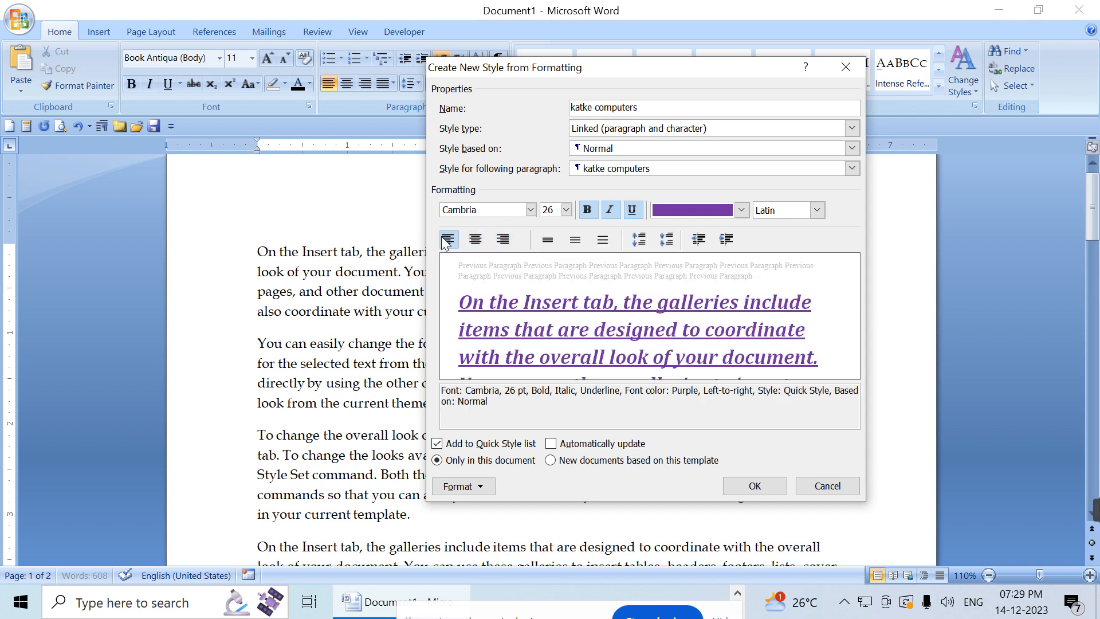
# - Try 1.5 and double line spacing for the new style and set it to single
pyautogui.click(548, 239)
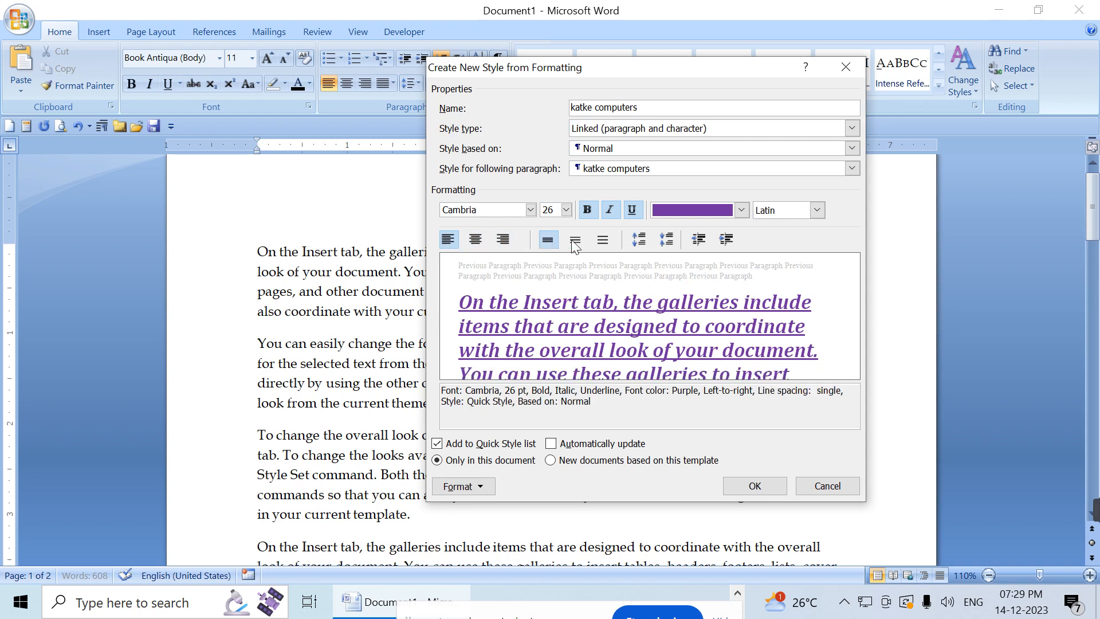
pyautogui.click(574, 241)
pyautogui.click(603, 239)
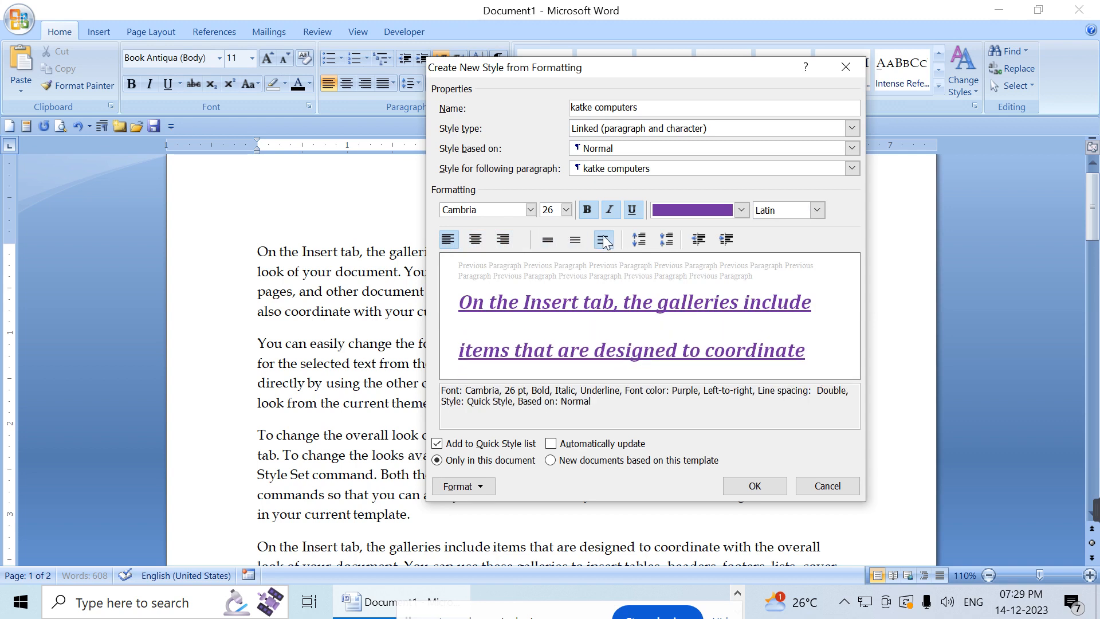
pyautogui.click(548, 240)
pyautogui.click(575, 245)
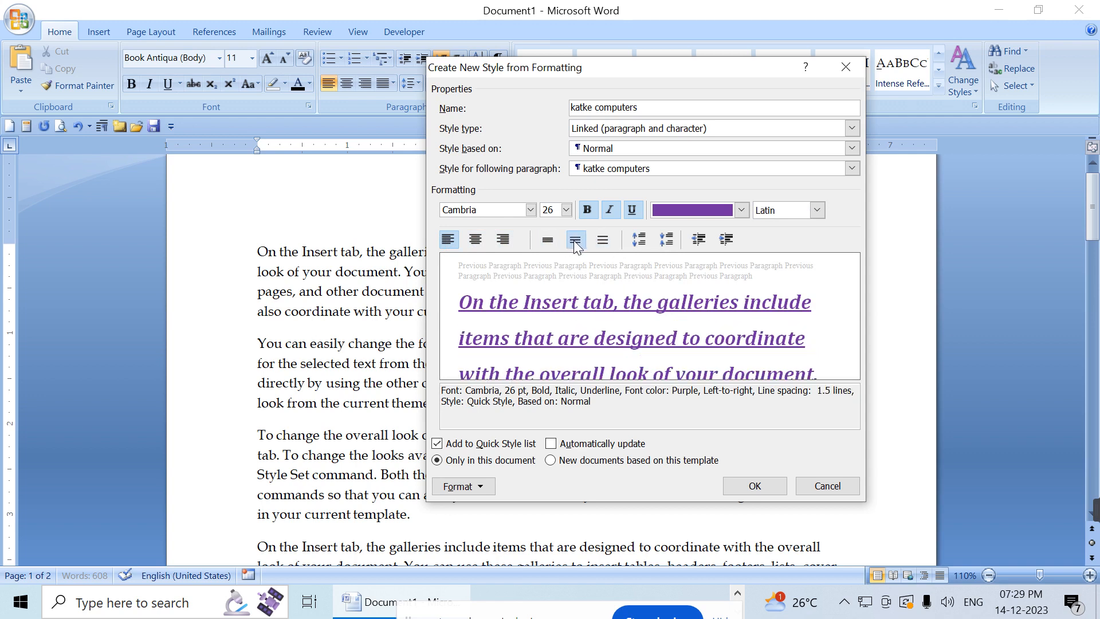
pyautogui.click(605, 238)
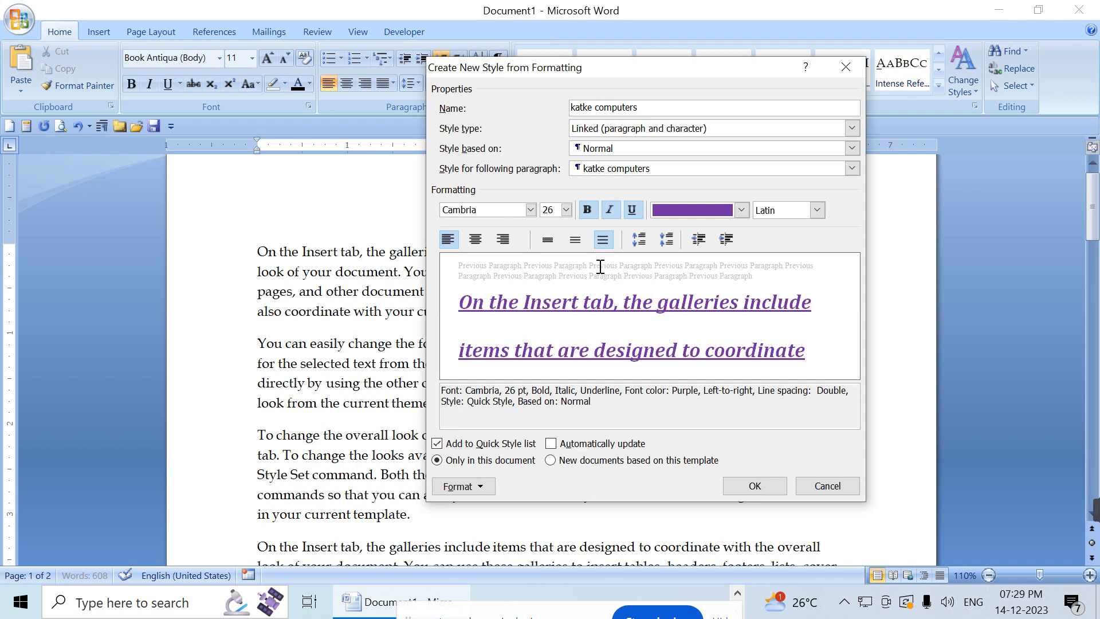
pyautogui.click(547, 241)
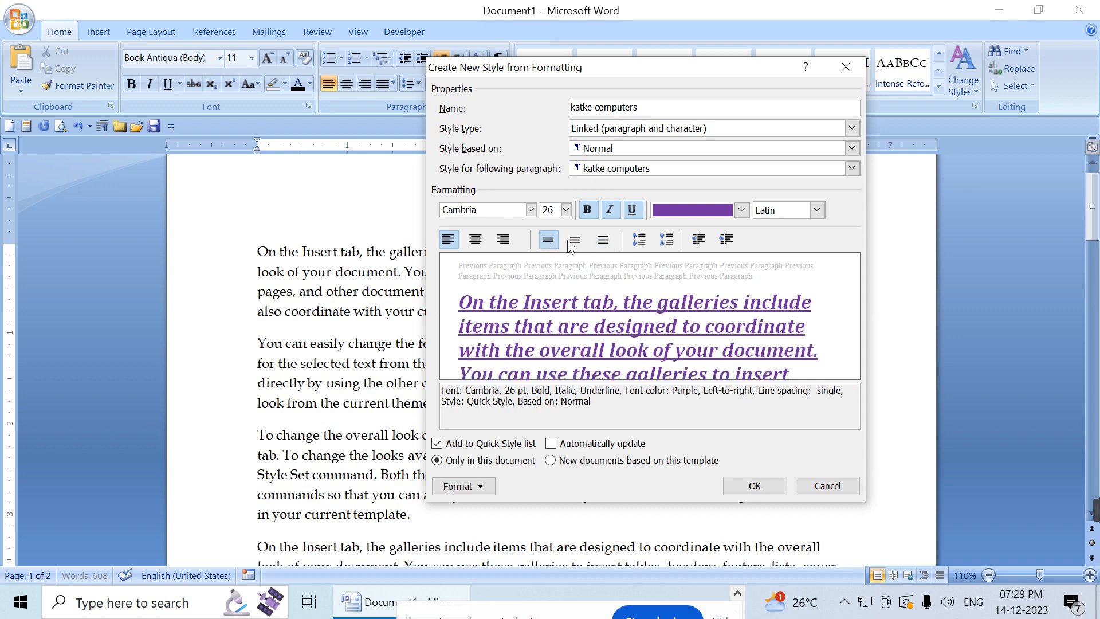
# - Set the new style's paragraph spacing to 12 pt before and 22 pt after, and create the style
pyautogui.click(643, 240)
pyautogui.click(646, 240)
pyautogui.click(648, 241)
pyautogui.click(658, 242)
pyautogui.click(662, 243)
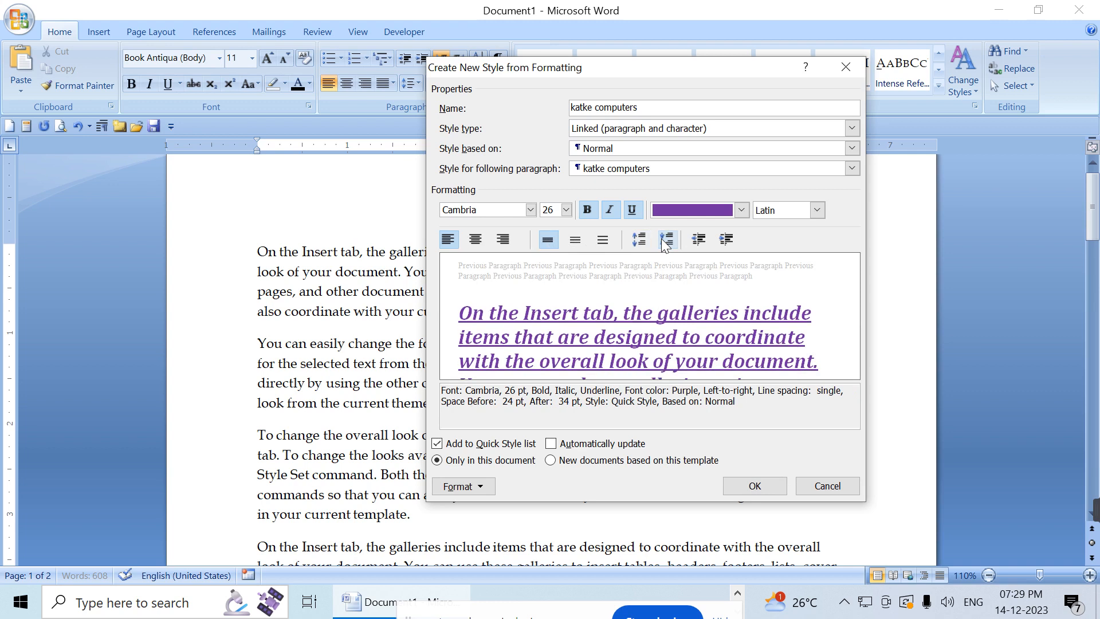
pyautogui.click(665, 245)
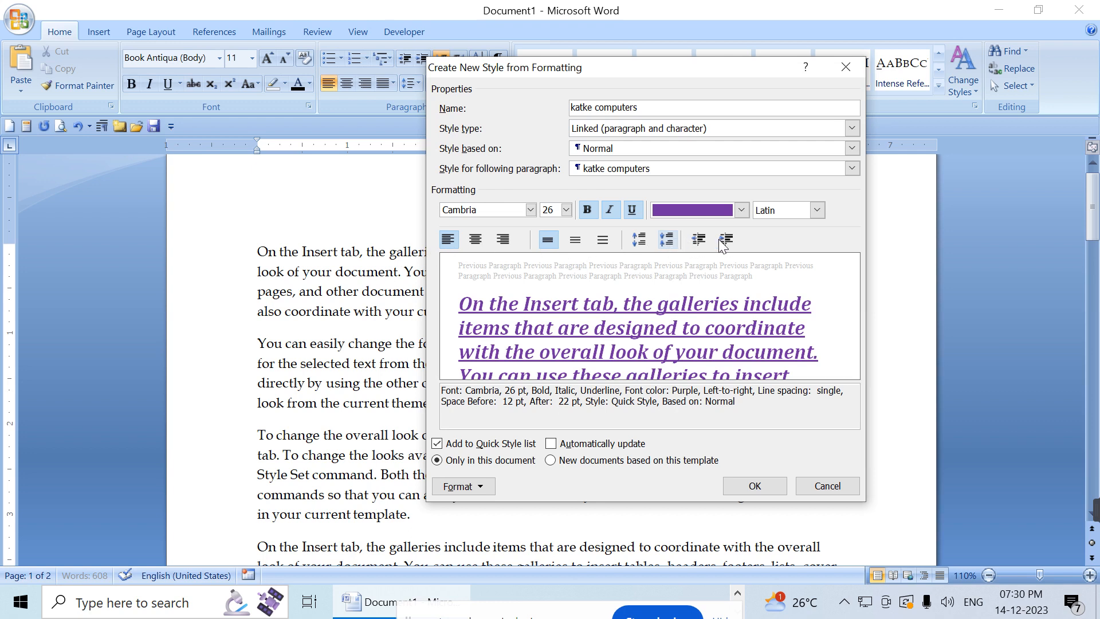
pyautogui.click(755, 485)
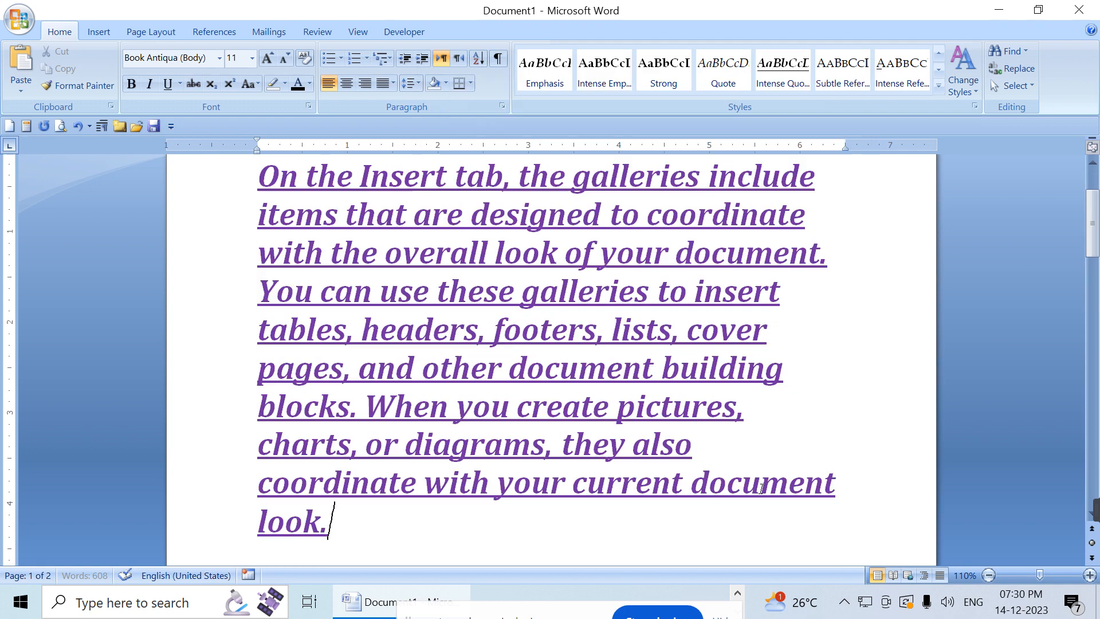
# - Clear the formatting of the first paragraph
pyautogui.click(938, 88)
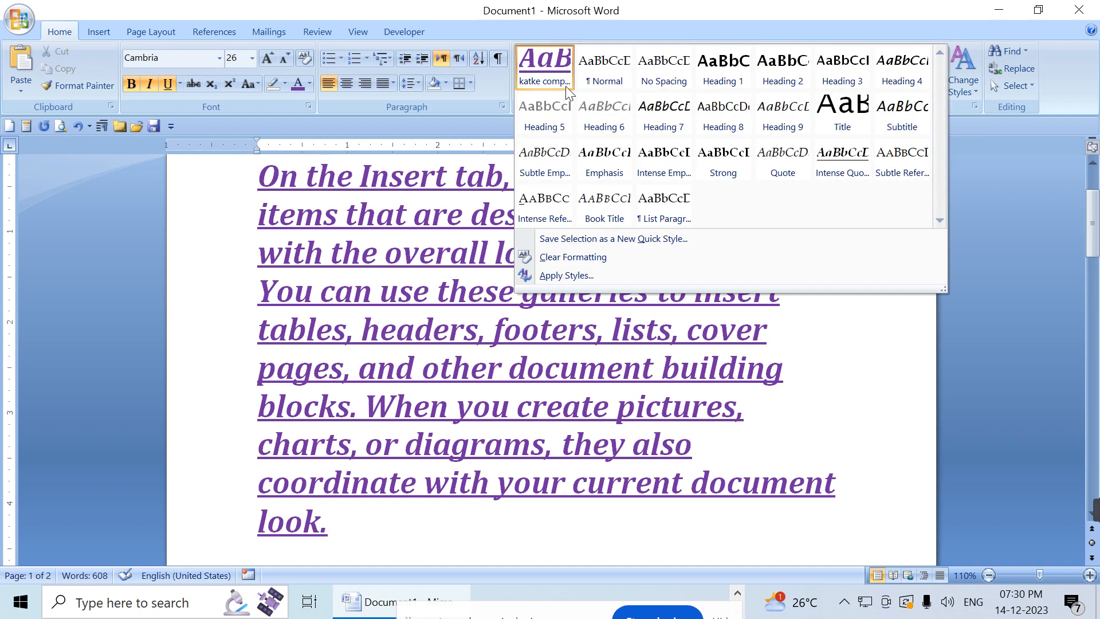
pyautogui.click(615, 254)
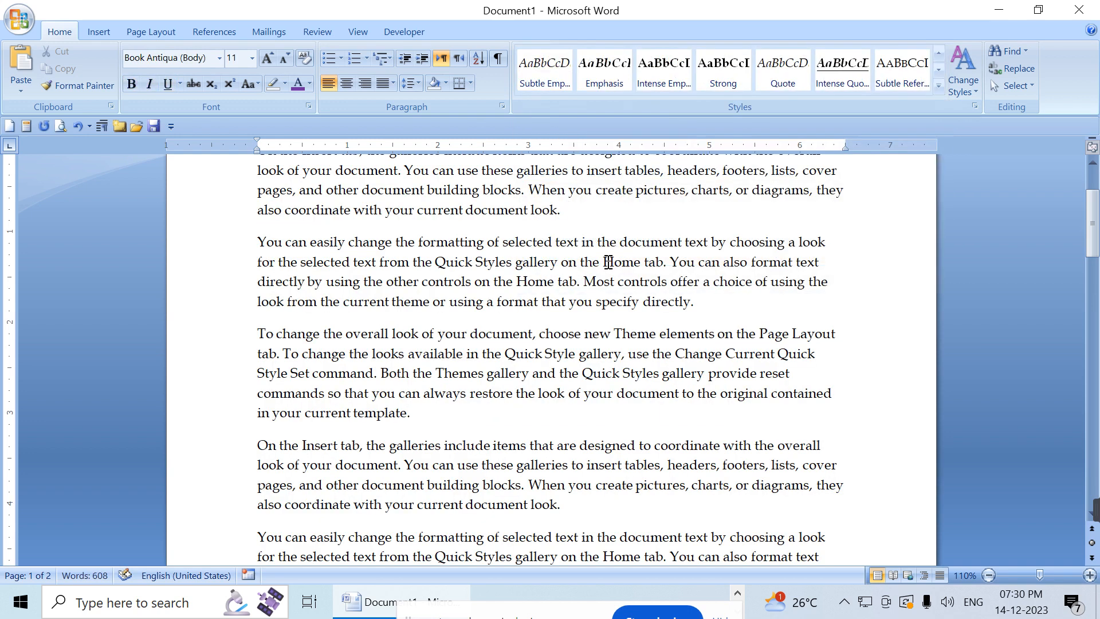
pyautogui.scroll(2, 608, 261)
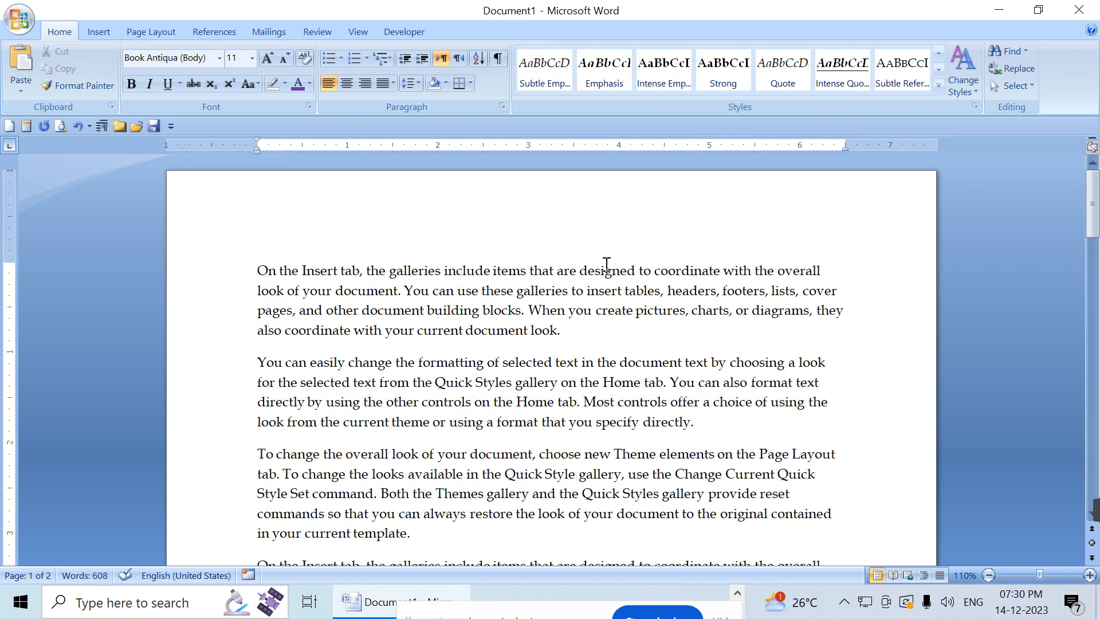
pyautogui.click(938, 87)
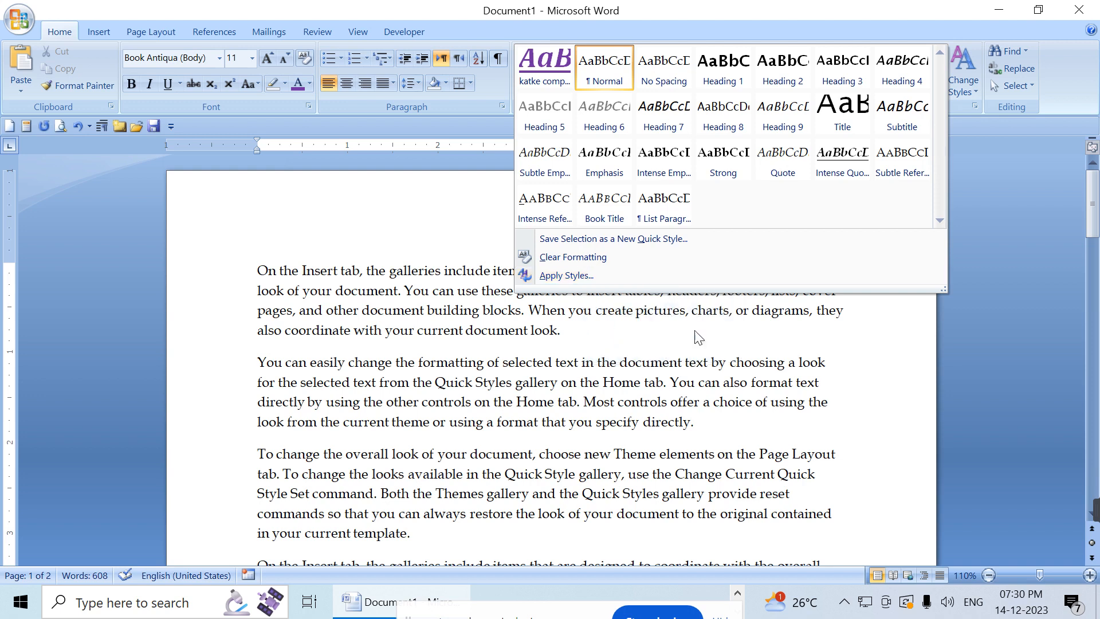
pyautogui.click(652, 424)
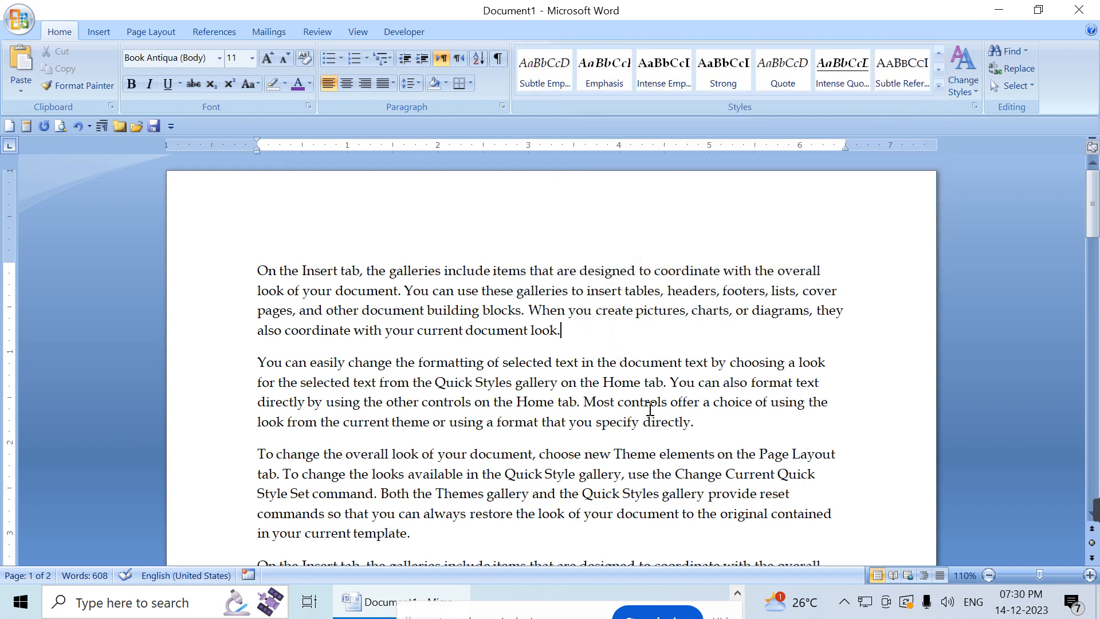
# - Open and enlarge the Apply Styles window, and apply the "katke computers" style to the first paragraph
pyautogui.hotkey('ctrl', 'shift', 's')
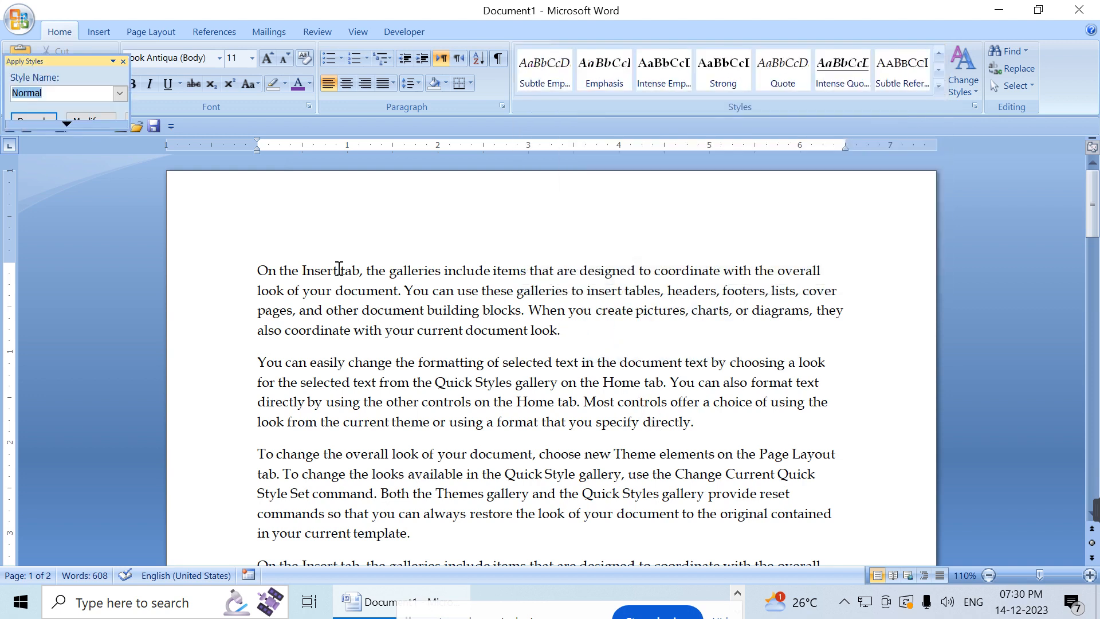
pyautogui.click(121, 123)
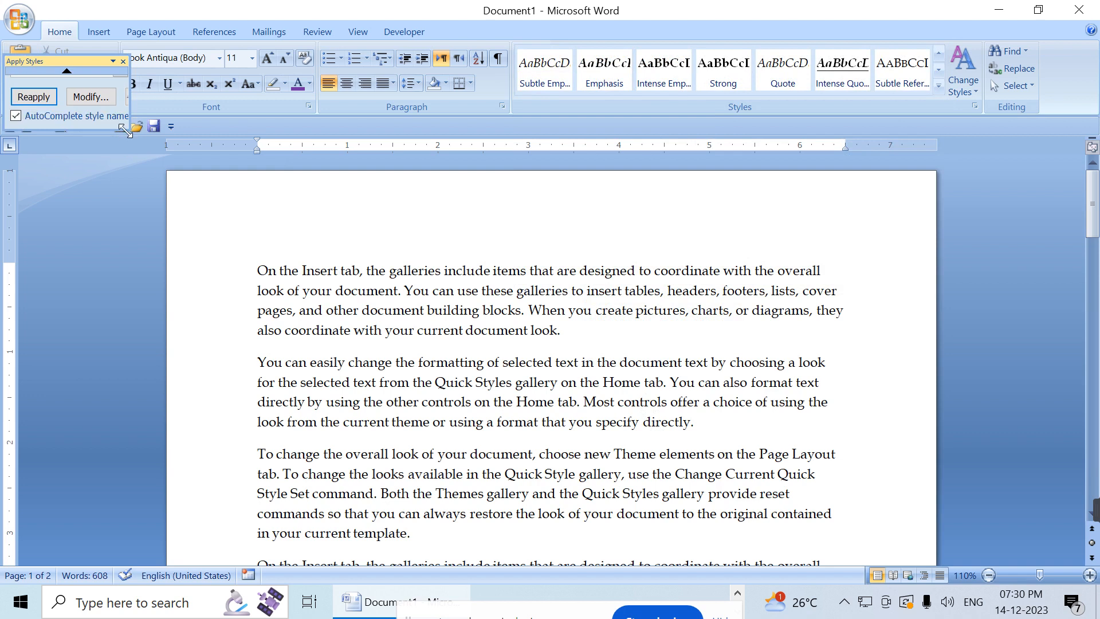
pyautogui.moveTo(128, 131); pyautogui.dragTo(174, 184)
pyautogui.moveTo(79, 63); pyautogui.dragTo(126, 190)
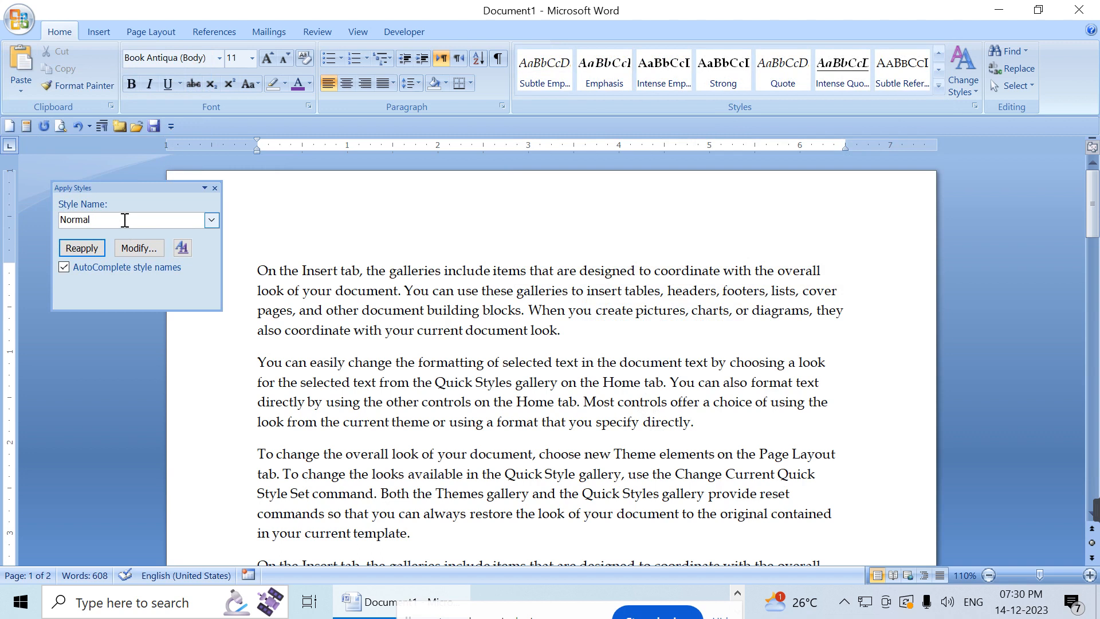
pyautogui.click(214, 225)
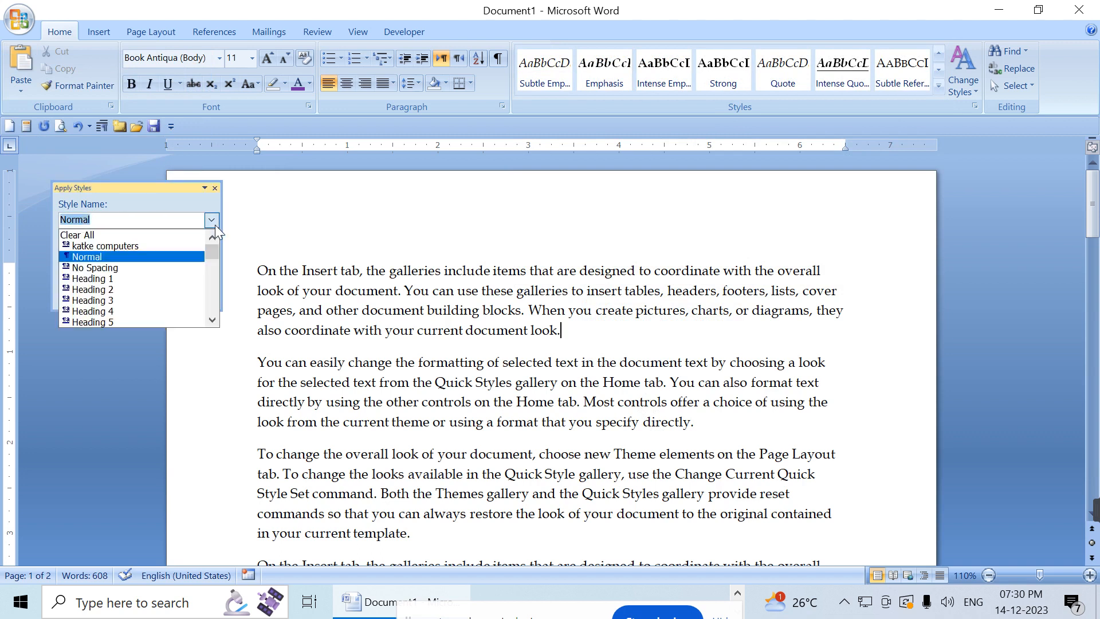
pyautogui.click(147, 245)
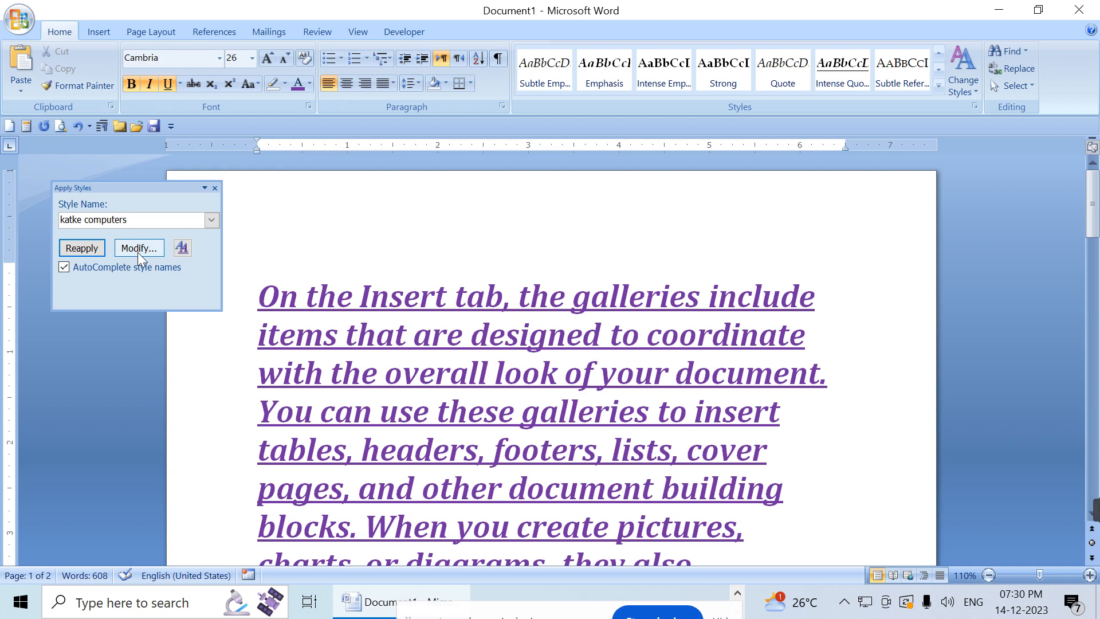
# - Modify the "katke computers" style to use the standard light green font color
pyautogui.click(138, 252)
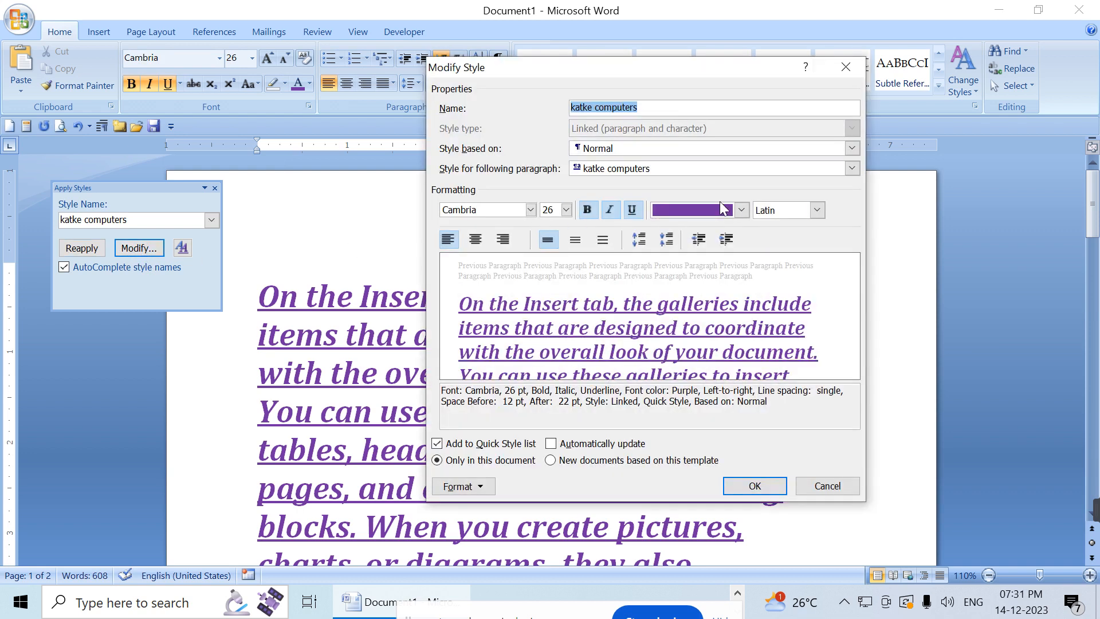
pyautogui.click(741, 210)
pyautogui.click(716, 346)
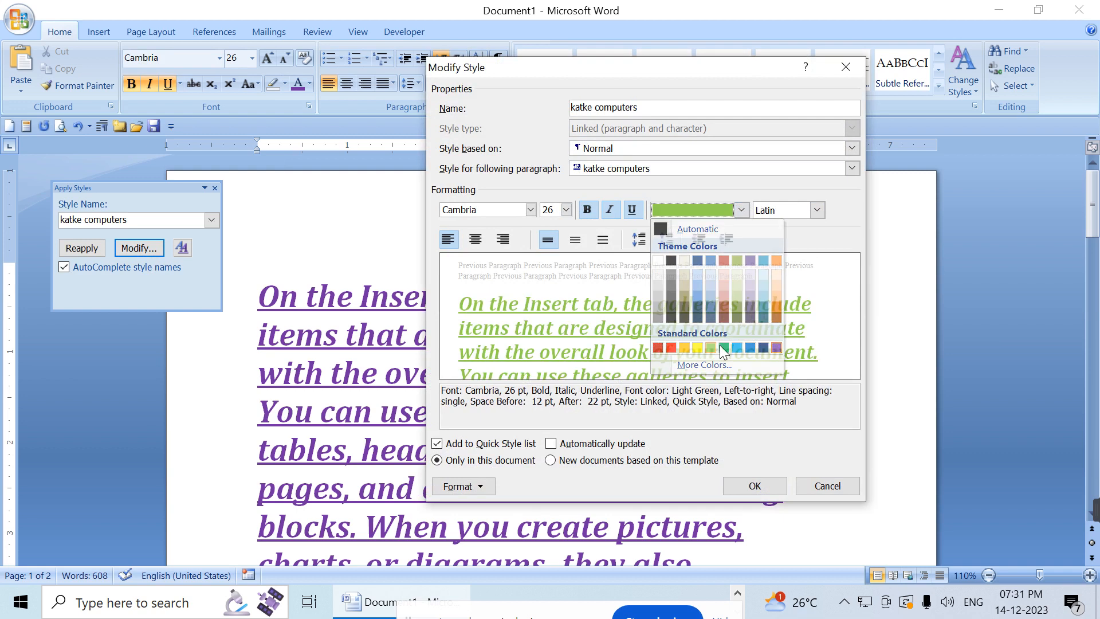
pyautogui.click(765, 488)
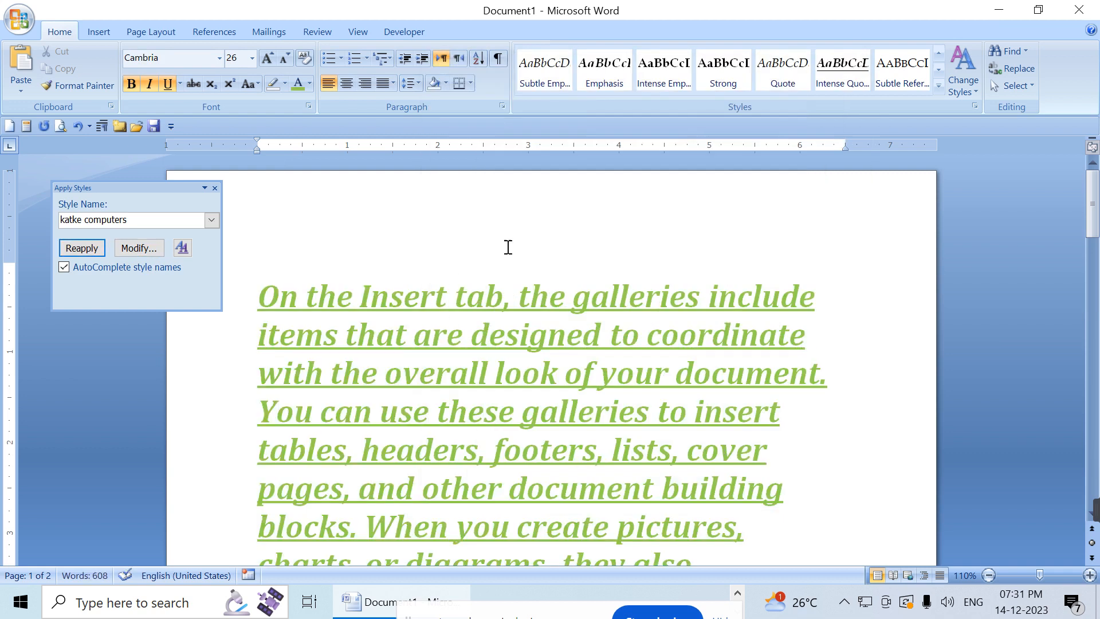
# - Modify the "katke computers" style to use the standard red font color and close the Apply Styles window
pyautogui.click(132, 249)
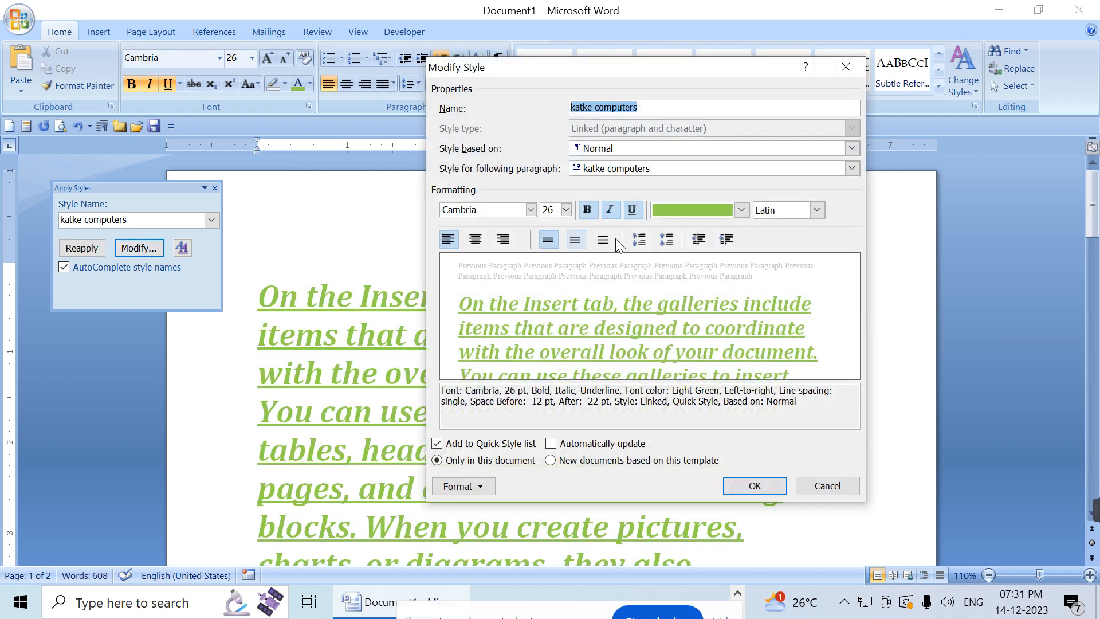
pyautogui.click(742, 210)
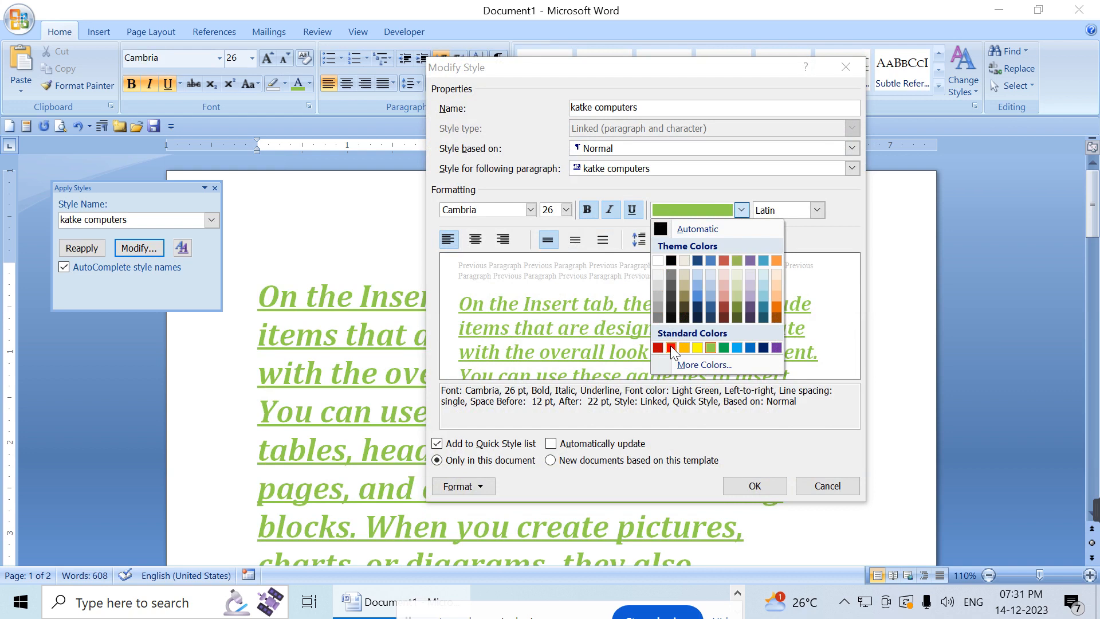
pyautogui.click(670, 346)
pyautogui.click(750, 493)
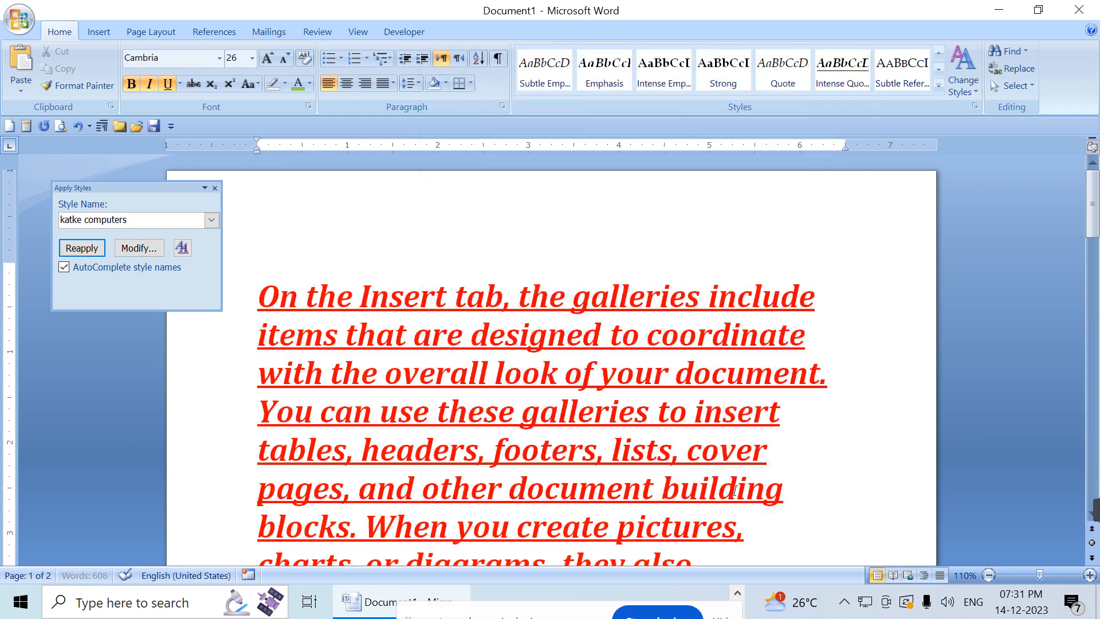
pyautogui.click(215, 189)
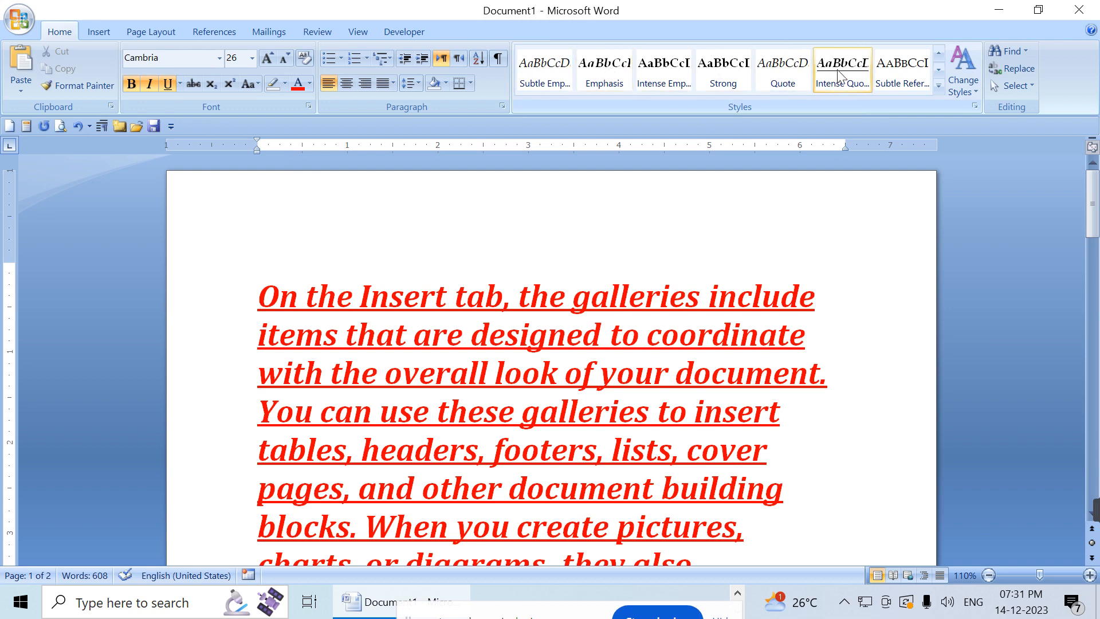
pyautogui.click(938, 85)
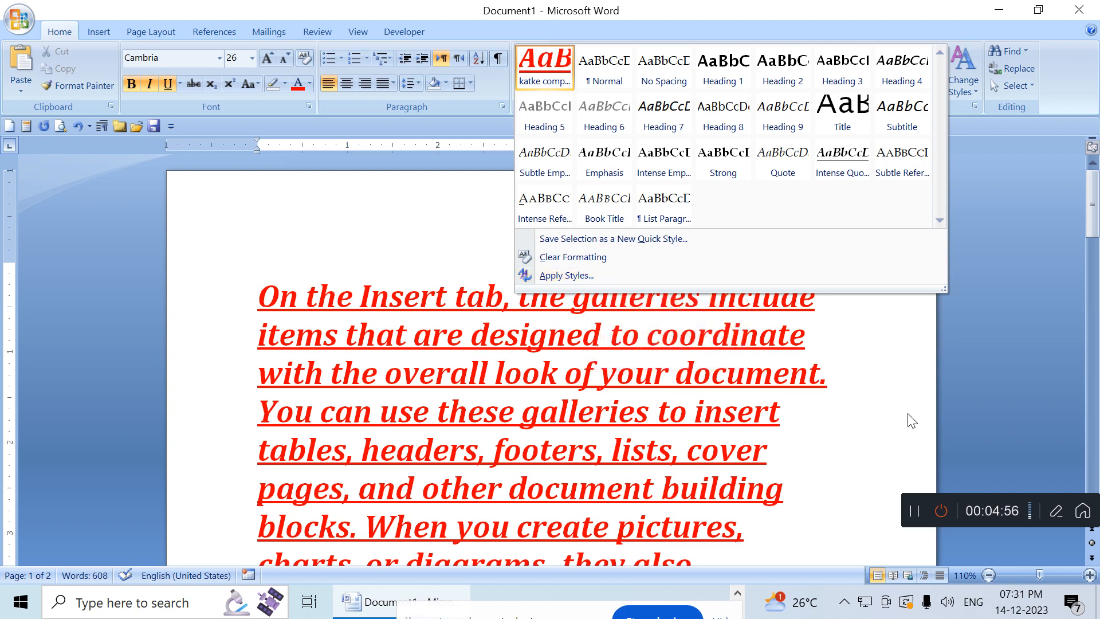
pyautogui.click(897, 399)
pyautogui.hotkey('ctrl', 'a')
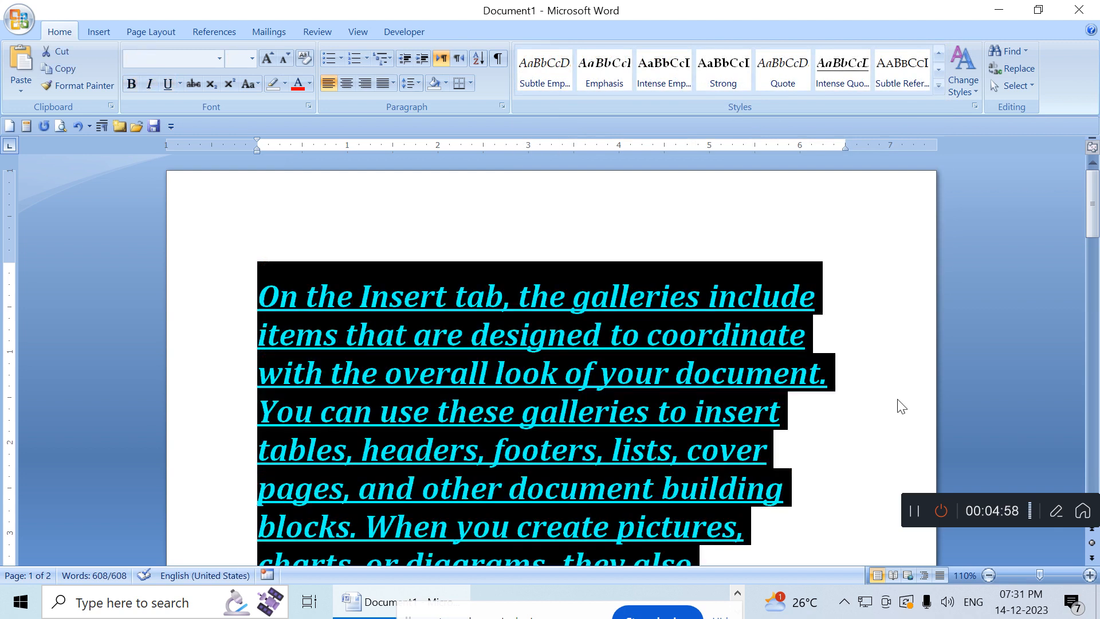
pyautogui.click(906, 250)
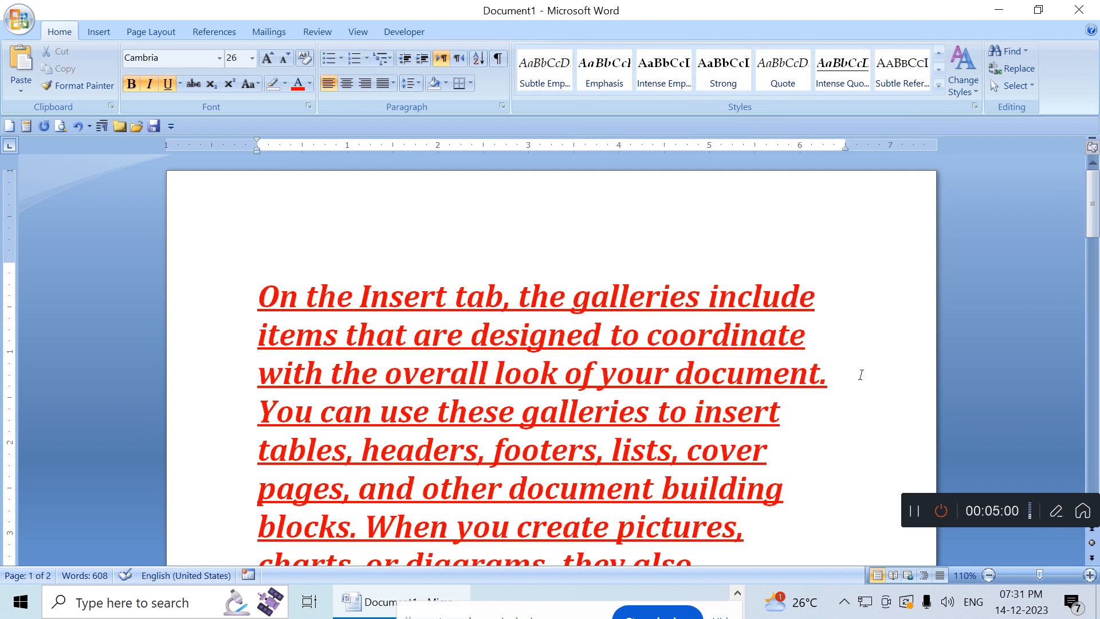
# - Insert a page break before the first paragraph, place the cursor on the blank first page and show the page thumbnails
pyautogui.click(252, 300)
pyautogui.hotkey('ctrl', 'Return')
pyautogui.scroll(10, 367, 299)
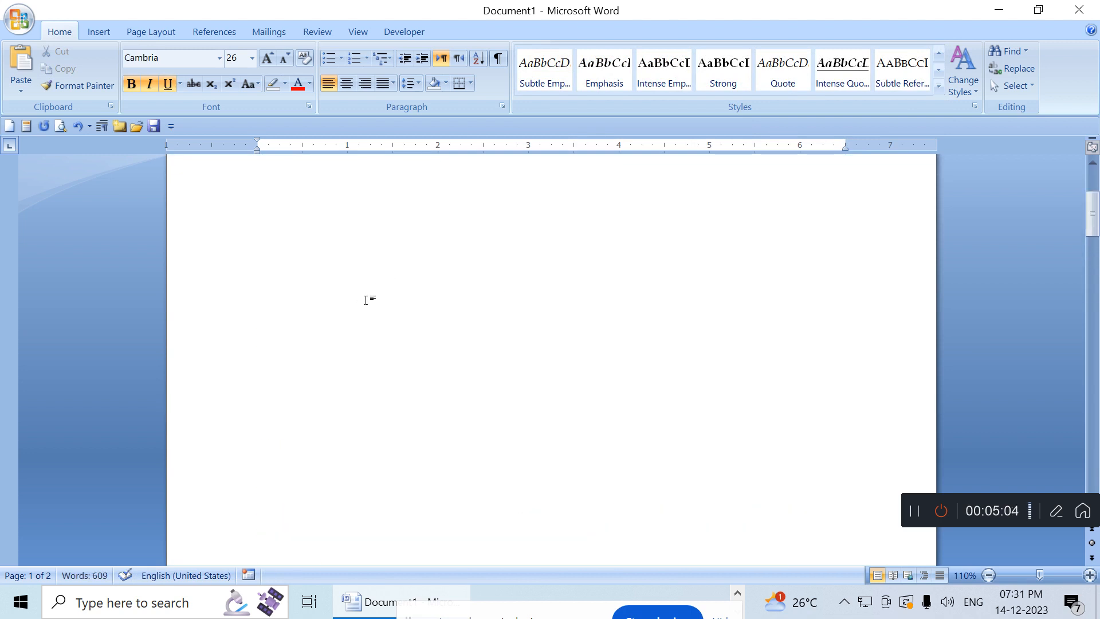
pyautogui.click(338, 286)
pyautogui.click(348, 29)
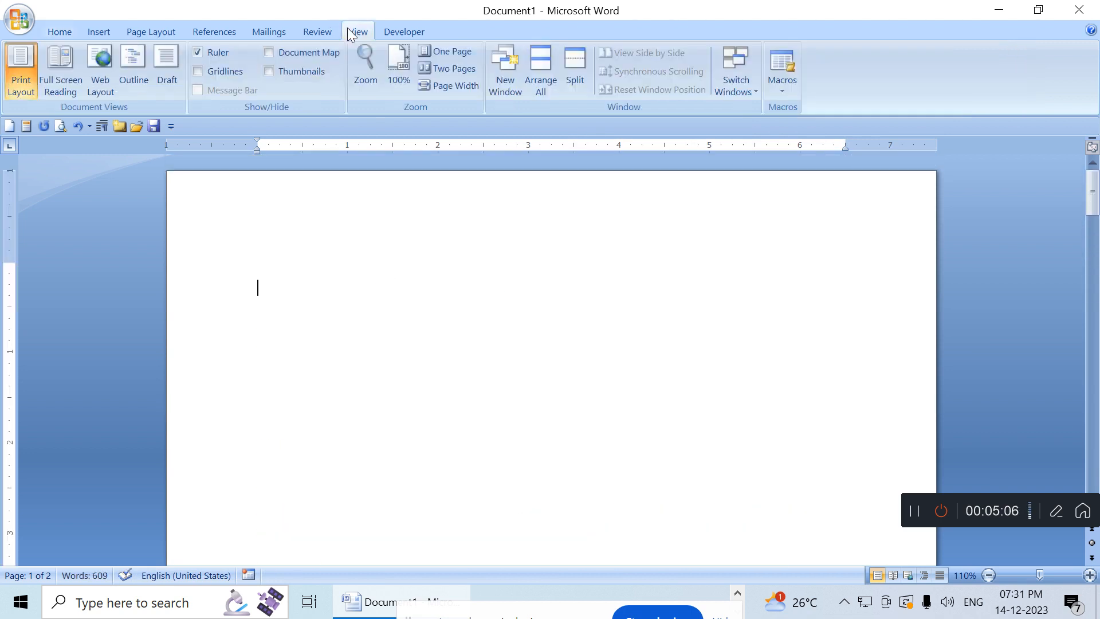
pyautogui.click(268, 71)
pyautogui.click(58, 32)
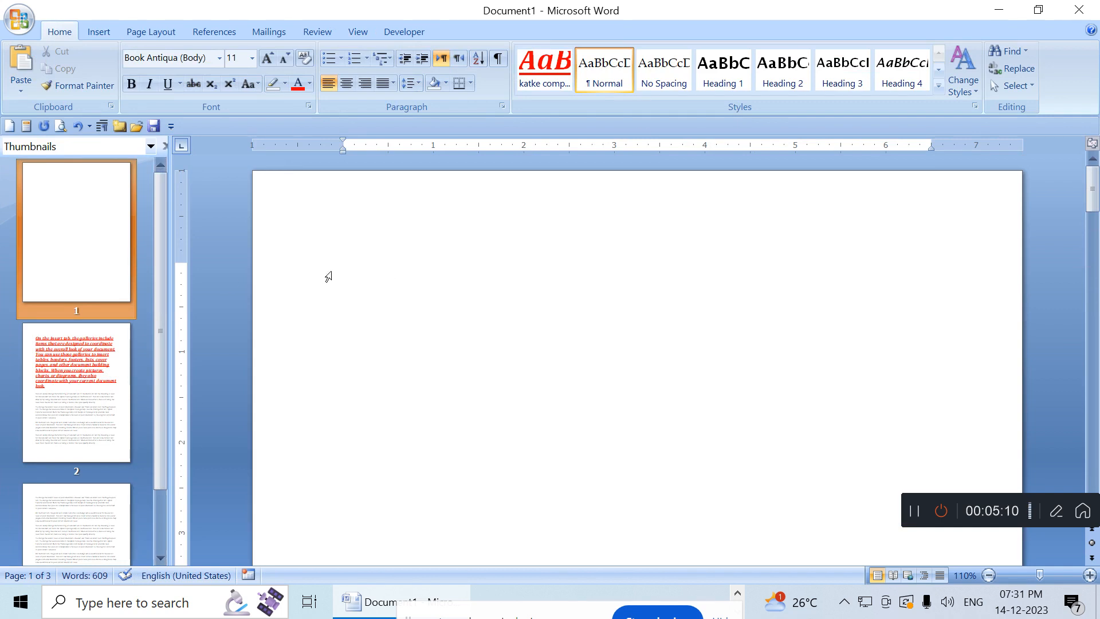
pyautogui.click(967, 94)
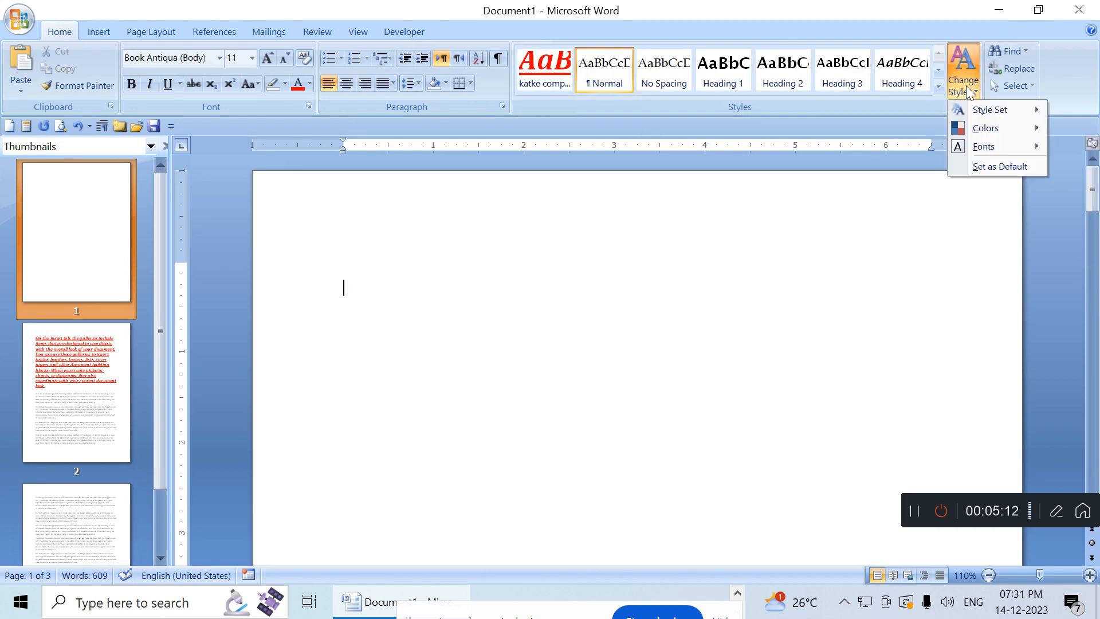
pyautogui.moveTo(980, 117)
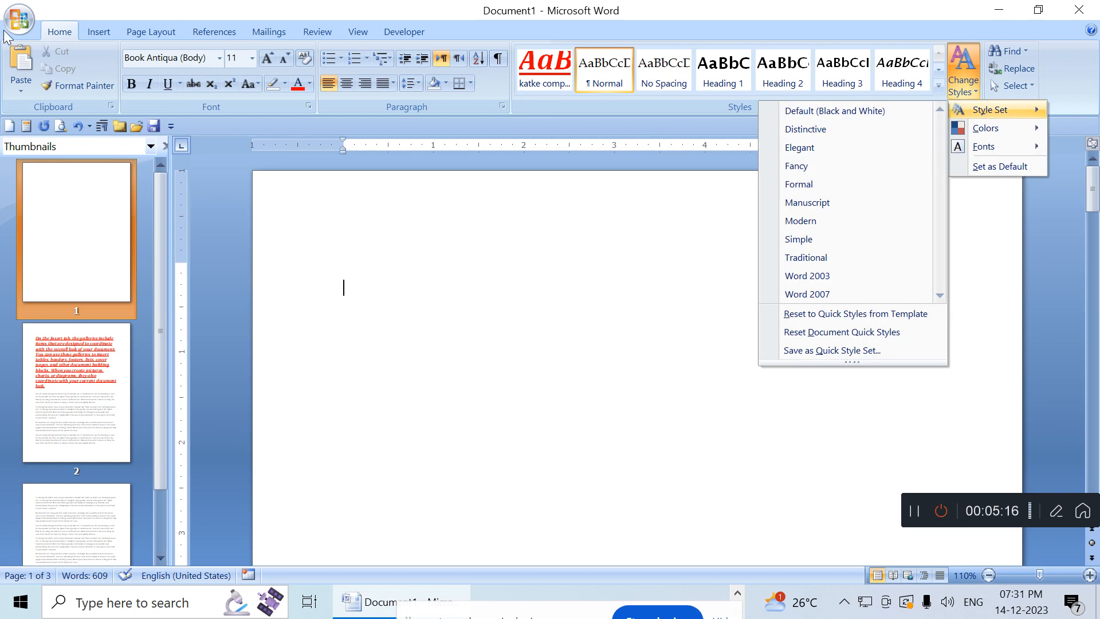
# - Insert the built-in Cubicles cover page at the beginning of the document
pyautogui.click(104, 28)
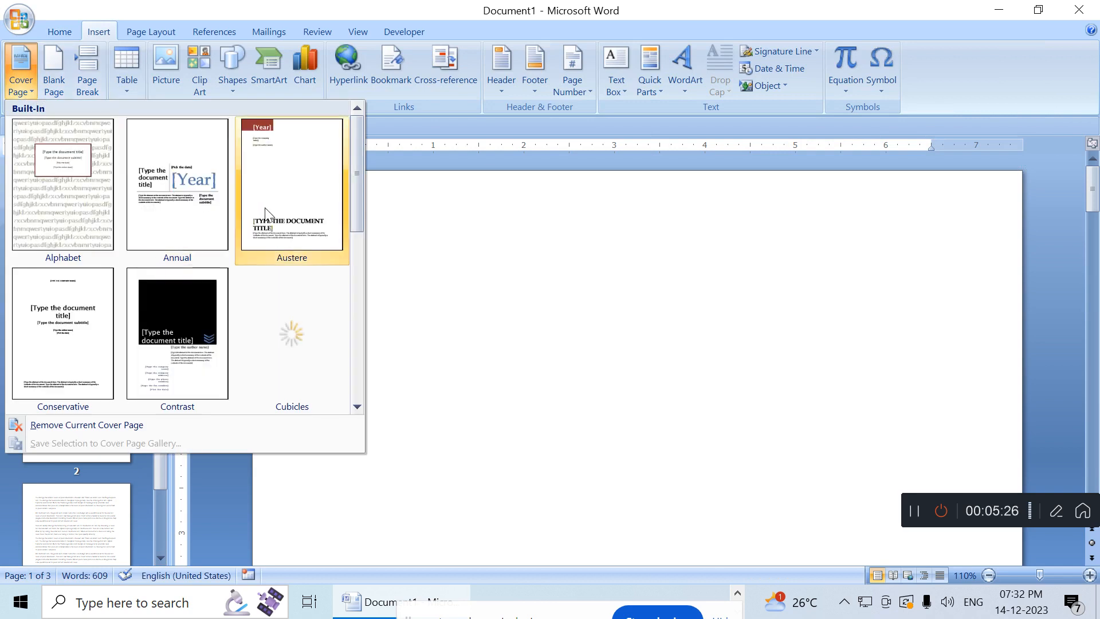
pyautogui.scroll(-2, 265, 212)
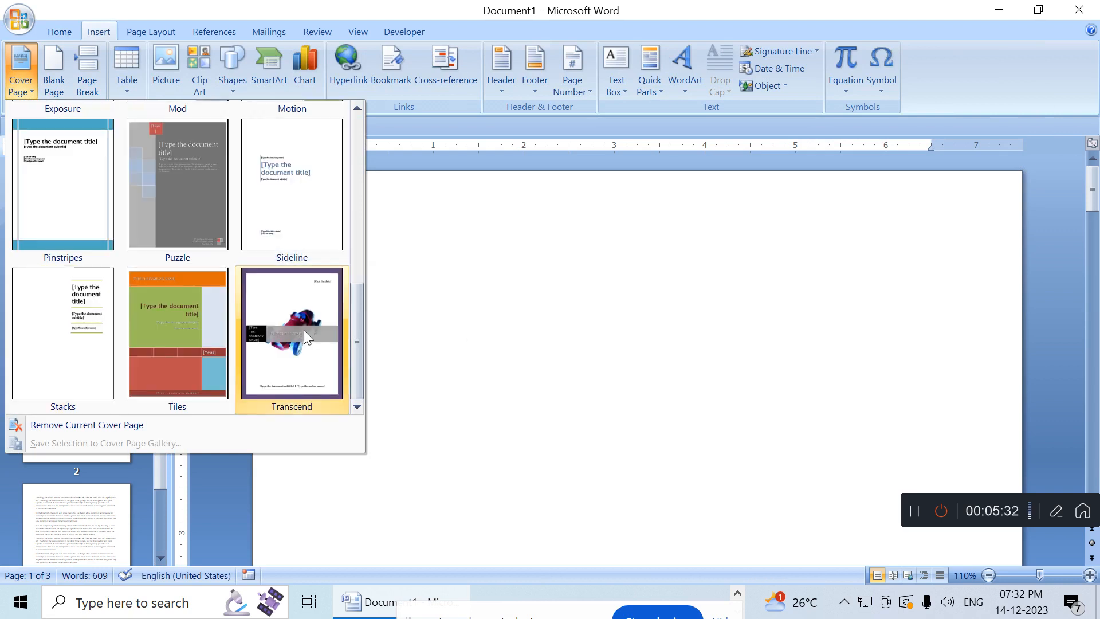
pyautogui.scroll(2, 303, 326)
pyautogui.click(315, 341)
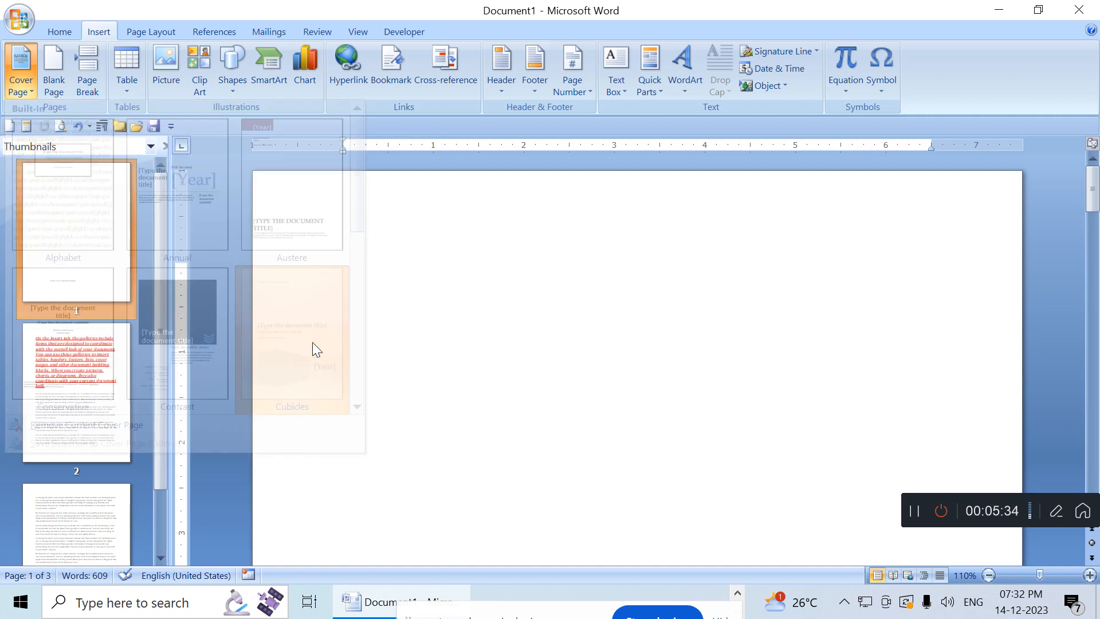
# - Fill in the cover page's document title as "Katke computer training center chittpaur"
pyautogui.scroll(-3, 405, 336)
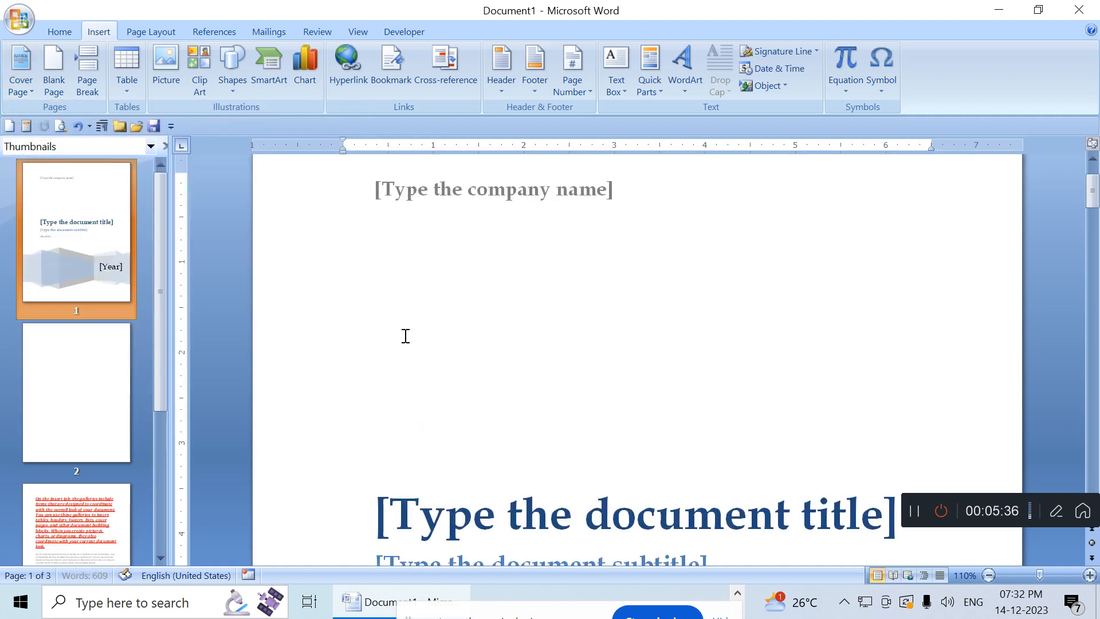
pyautogui.scroll(-4, 435, 317)
pyautogui.scroll(-3, 435, 317)
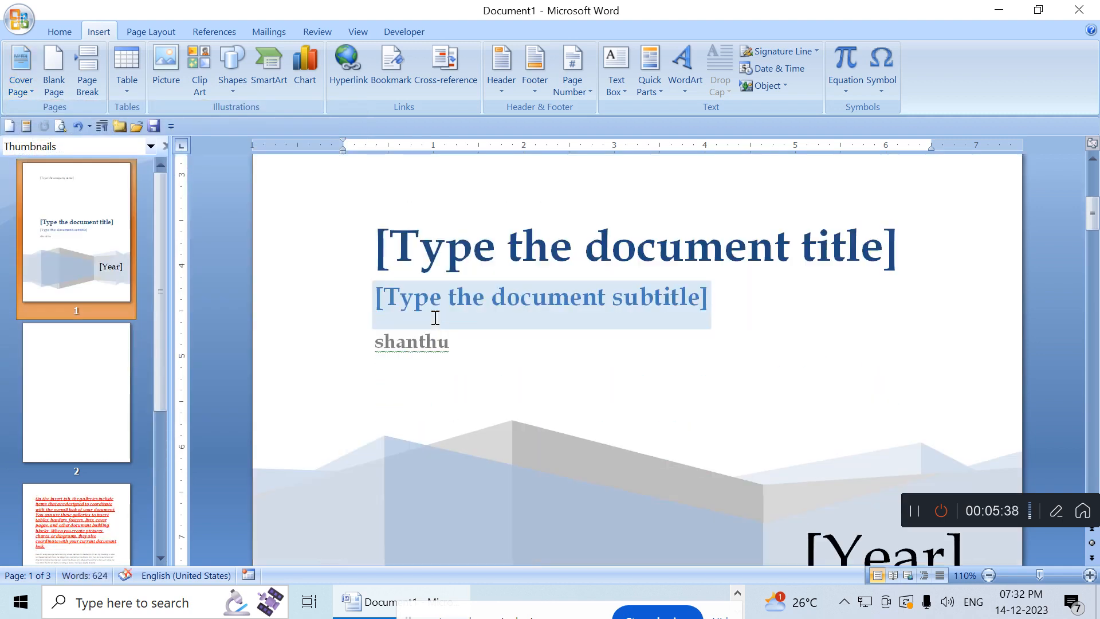
pyautogui.scroll(-4, 435, 317)
pyautogui.keyDown('ctrl'); pyautogui.scroll(-3, 513, 317); pyautogui.keyUp('ctrl')
pyautogui.keyDown('ctrl'); pyautogui.scroll(-3, 513, 316); pyautogui.keyUp('ctrl')
pyautogui.scroll(-1, 515, 332)
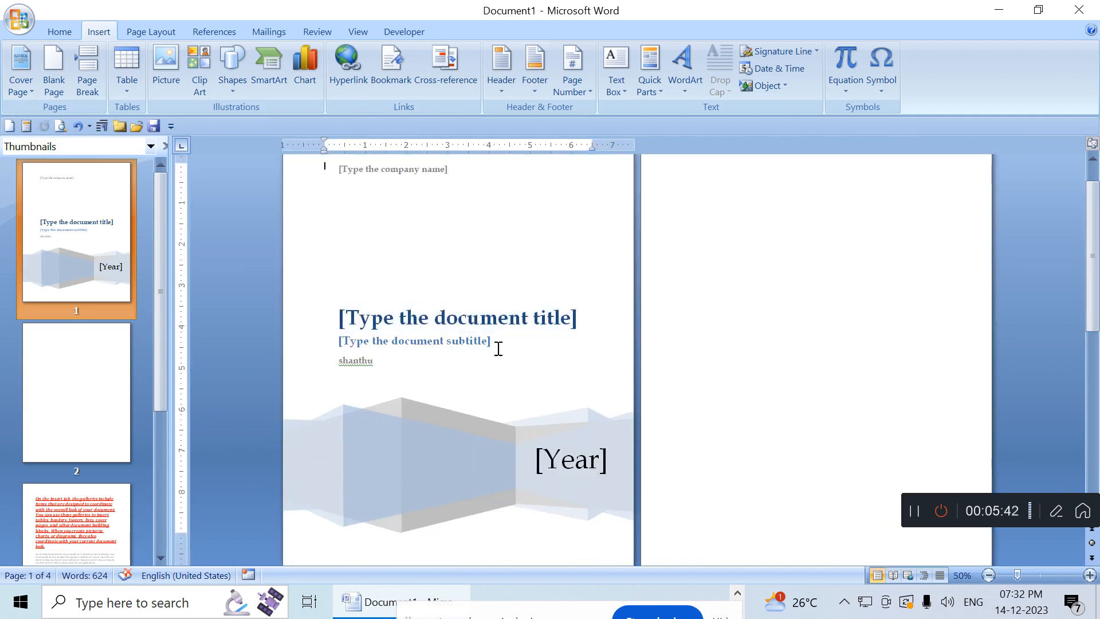
pyautogui.click(496, 320)
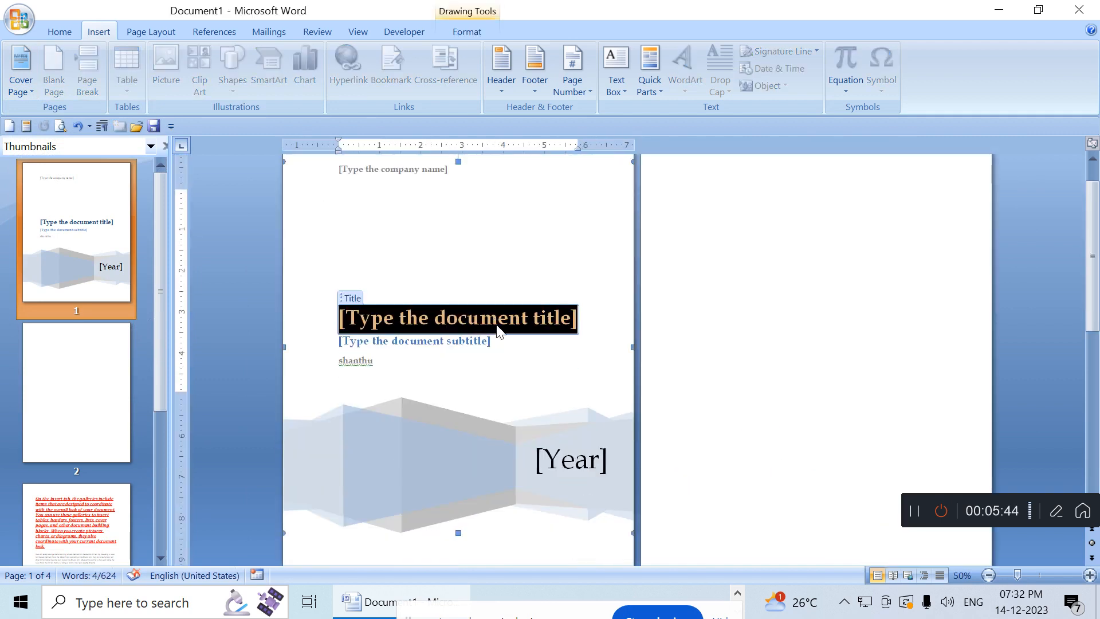
pyautogui.write('Katke computer')
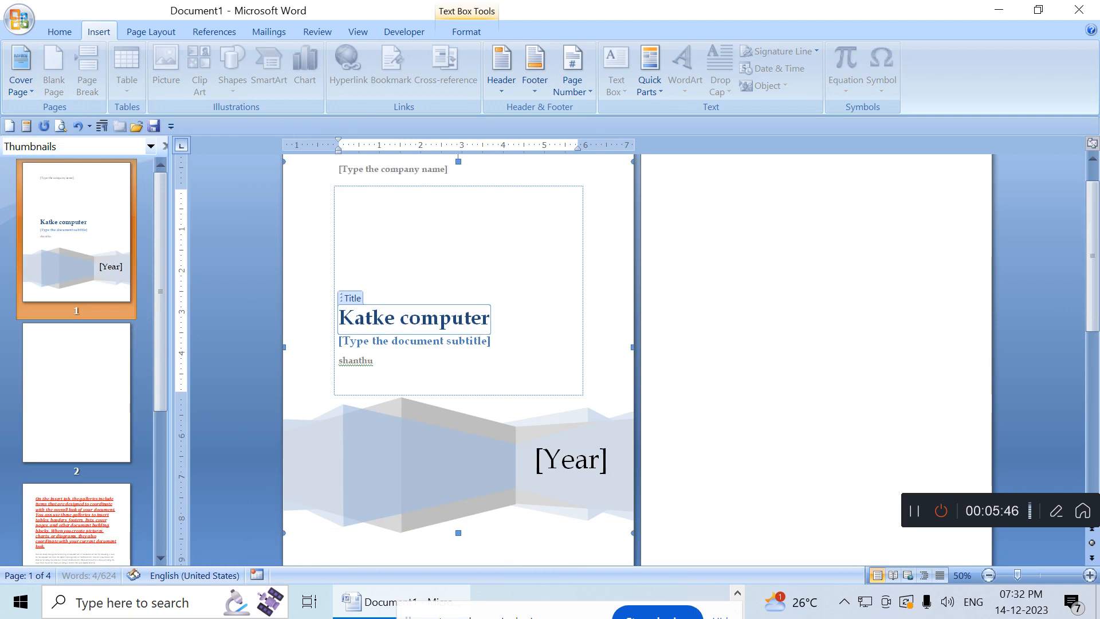
pyautogui.write(' training center chit')
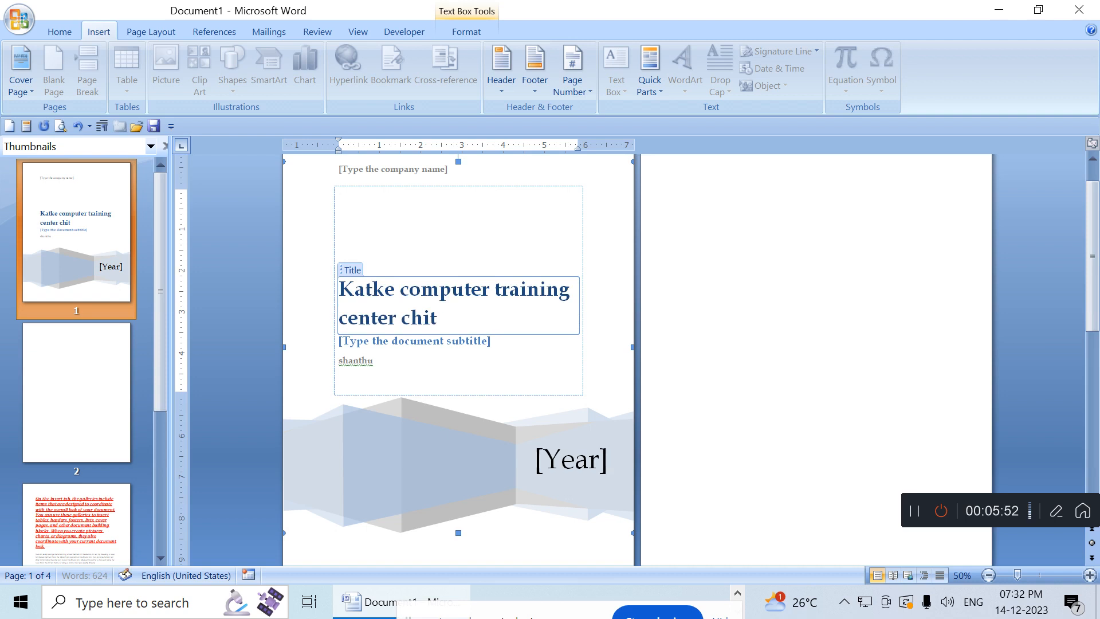
pyautogui.write('tpaur')
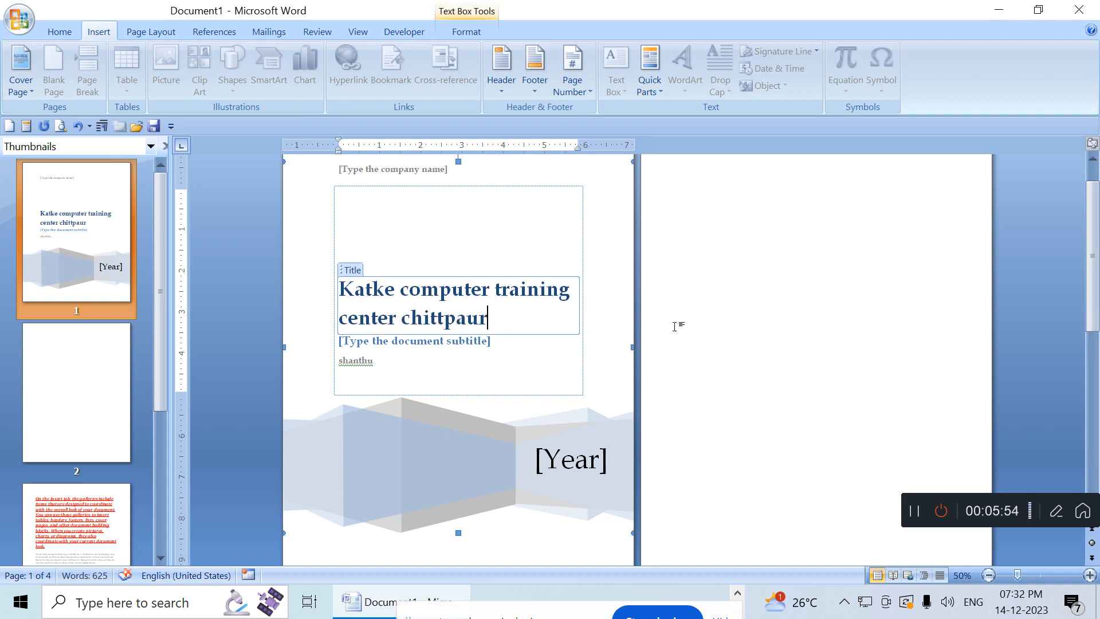
# - Enter 2023 as the year on the cover page and leave the year field
pyautogui.click(562, 484)
pyautogui.write('2023')
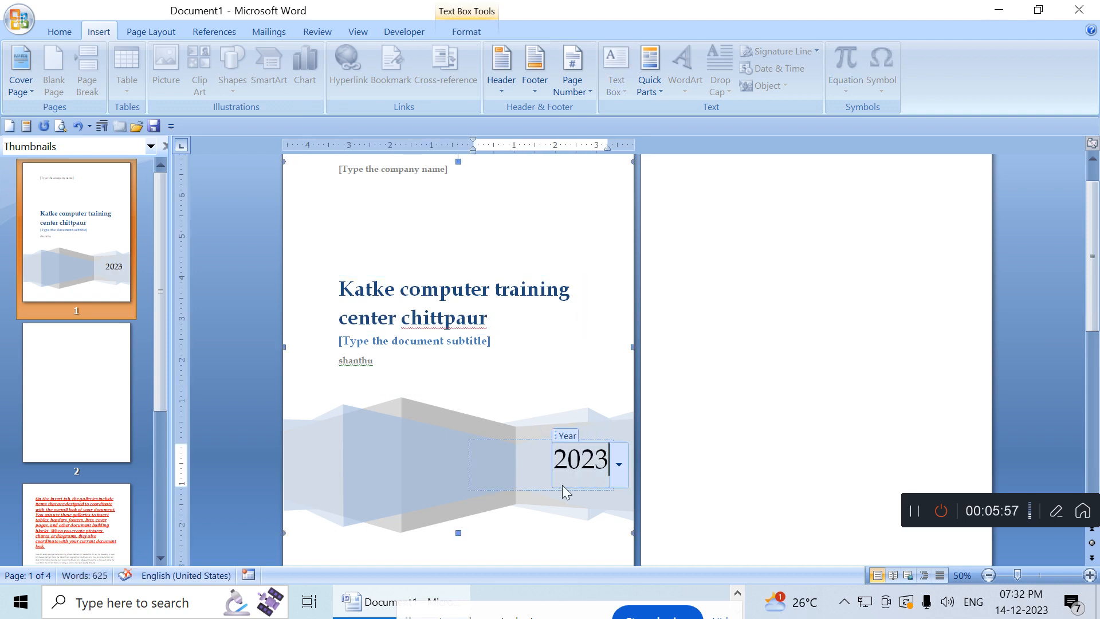
pyautogui.click(544, 392)
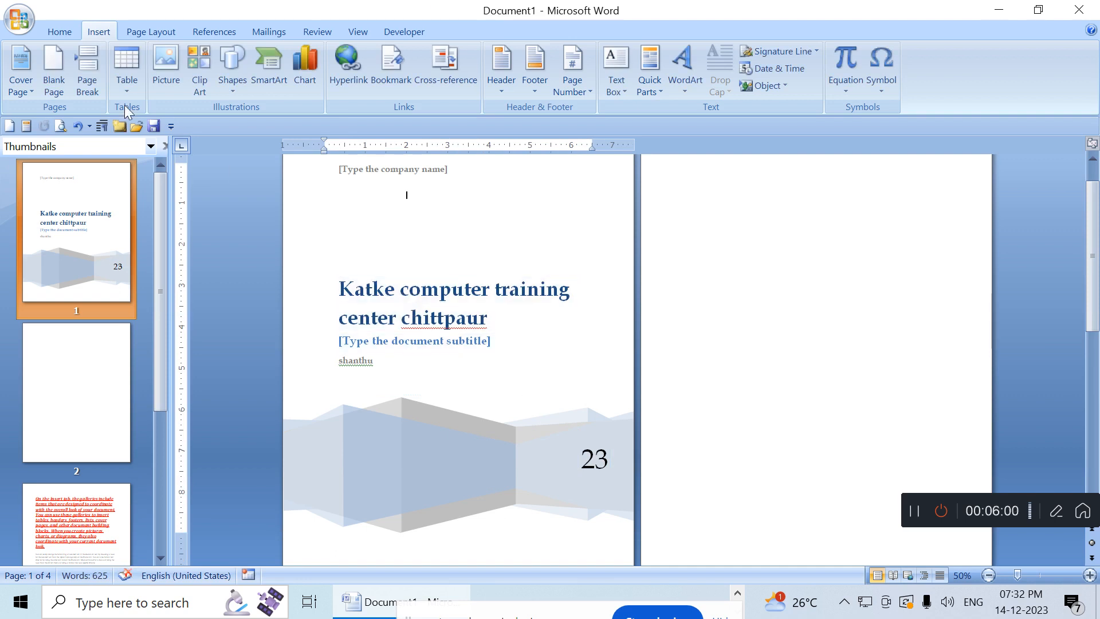
# - Change the document's style set to Distinctive
pyautogui.click(58, 33)
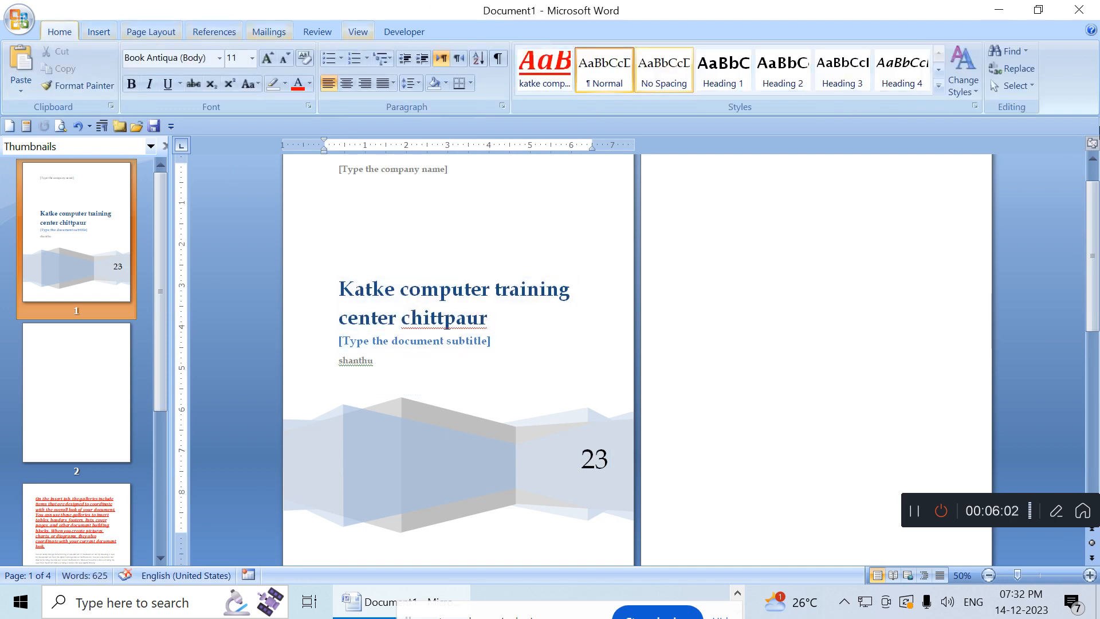
pyautogui.click(964, 91)
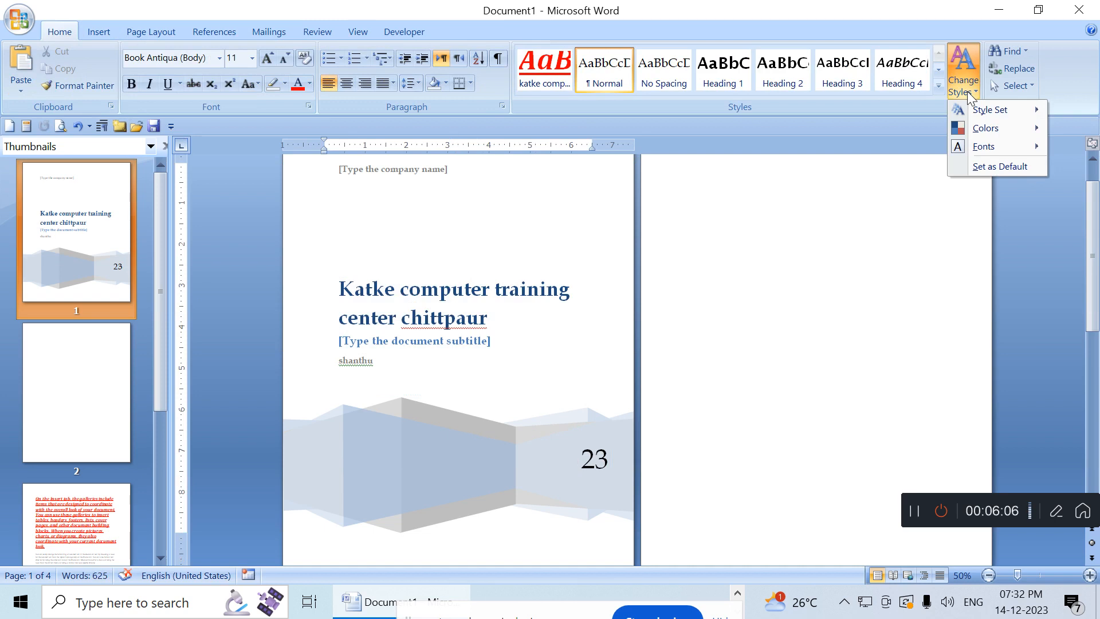
pyautogui.moveTo(984, 112)
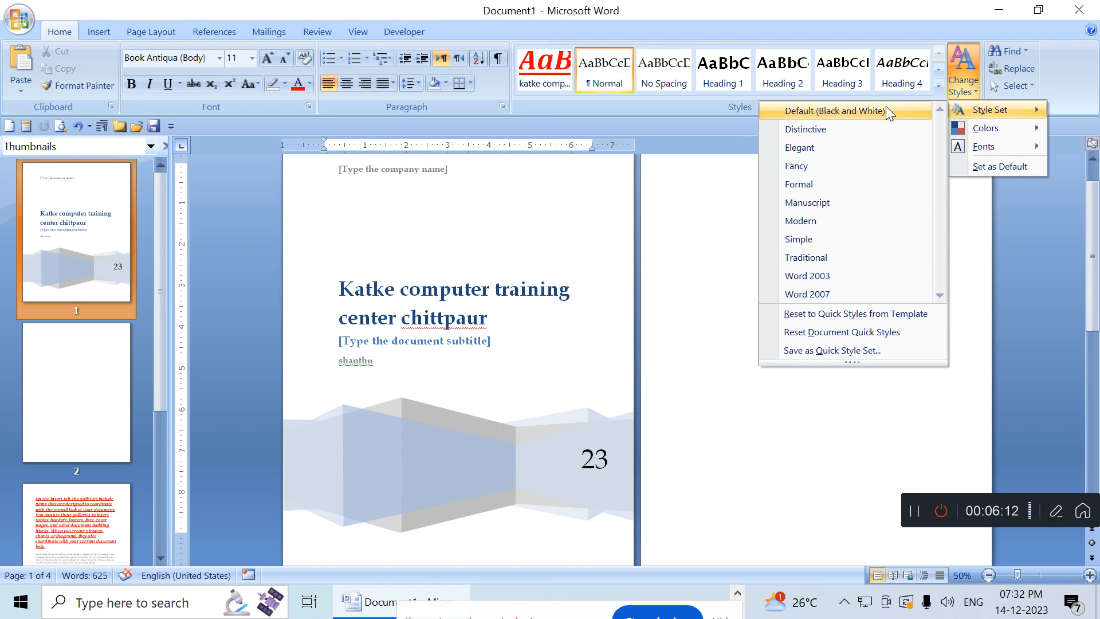
pyautogui.click(881, 131)
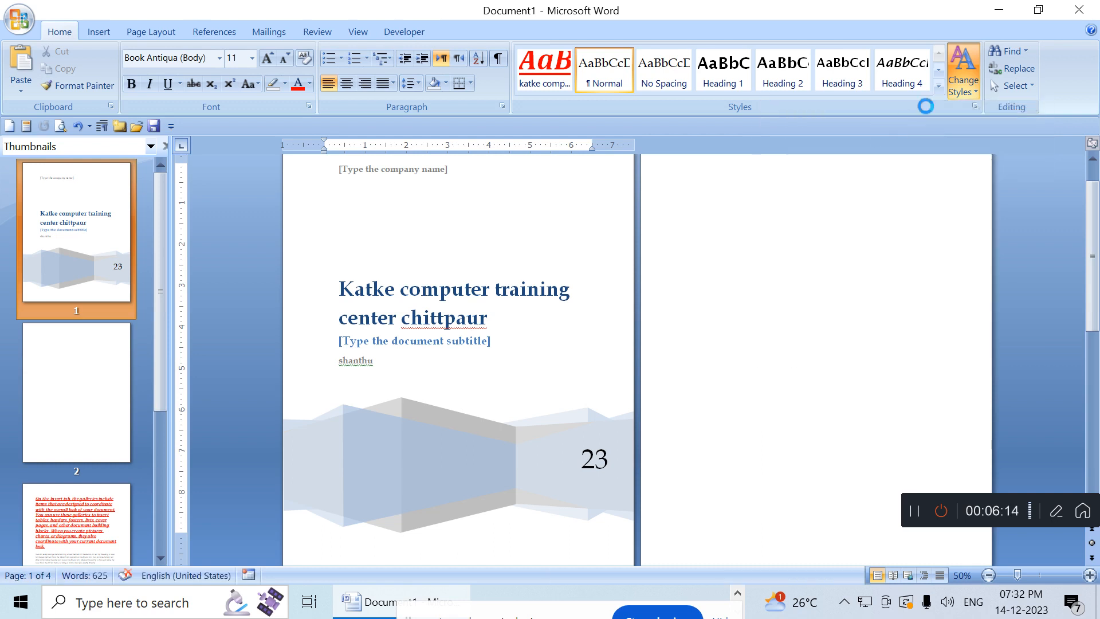
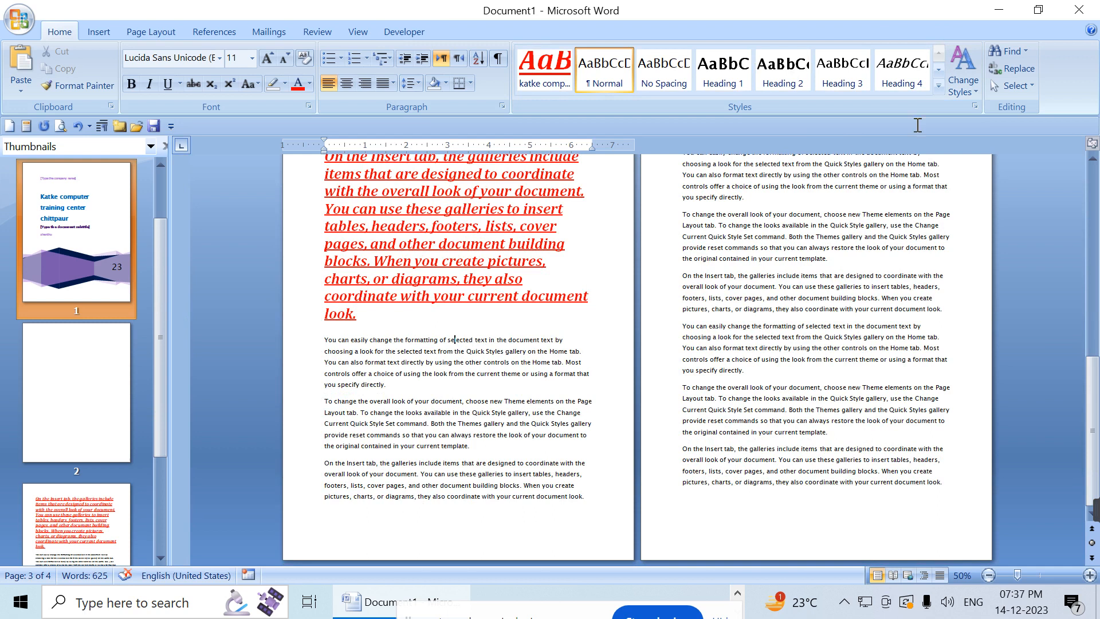
# - Search the document for each occurrence of "using", starting from the paragraph below the red text, and close the Find and Replace window
pyautogui.click(401, 340)
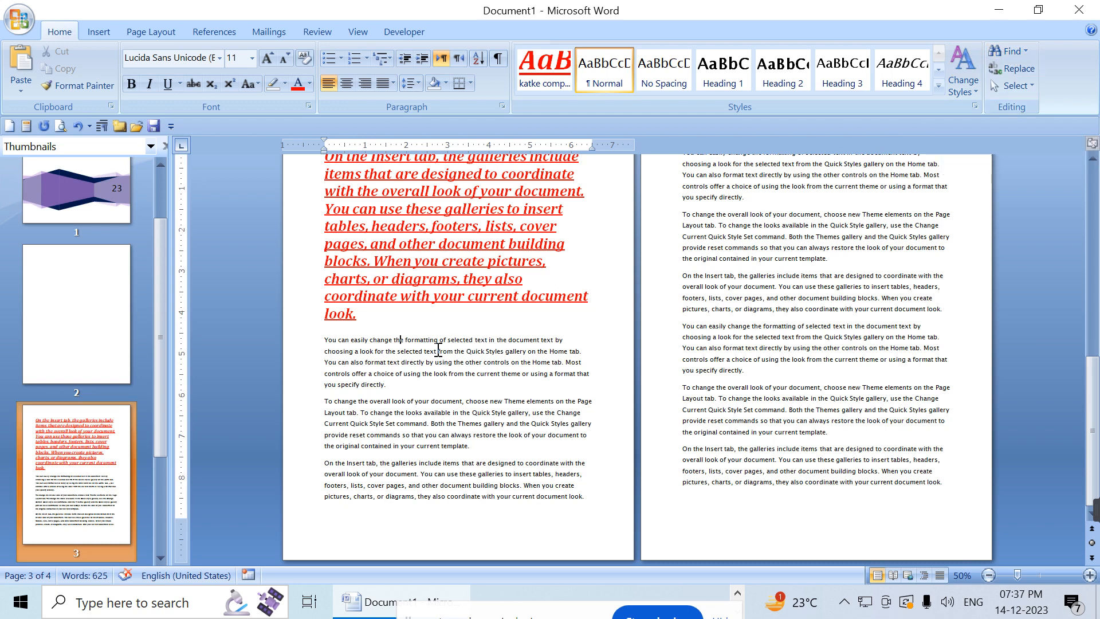
pyautogui.hotkey('ctrl', 'f')
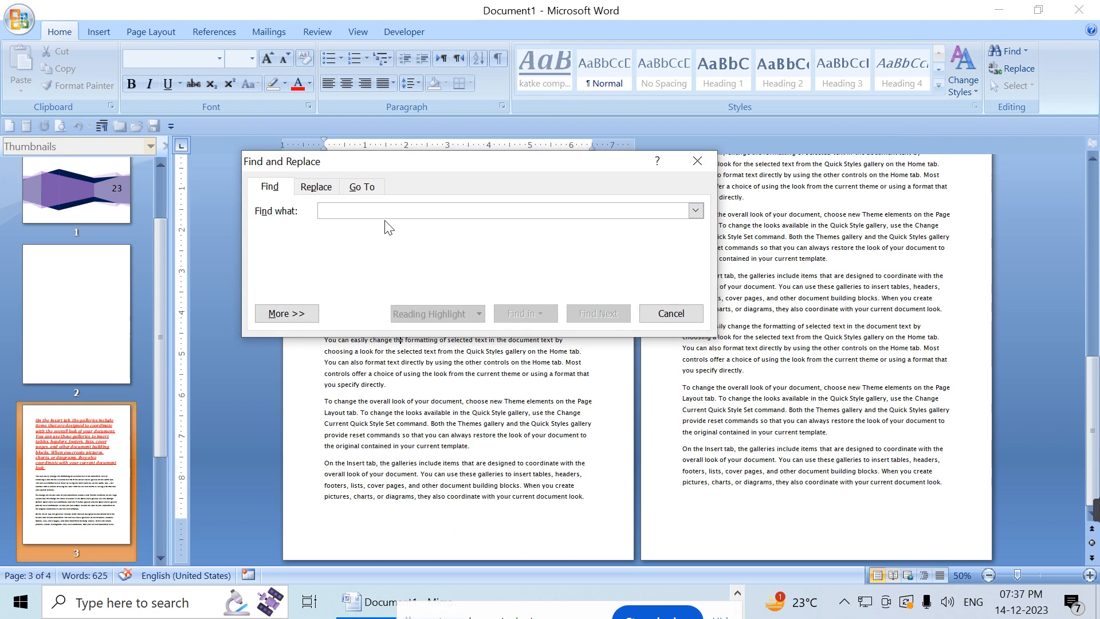
pyautogui.write('using')
pyautogui.click(599, 313)
pyautogui.click(601, 318)
pyautogui.click(601, 315)
pyautogui.click(600, 315)
pyautogui.click(601, 315)
pyautogui.click(600, 315)
pyautogui.click(600, 315)
pyautogui.click(600, 315)
pyautogui.click(600, 315)
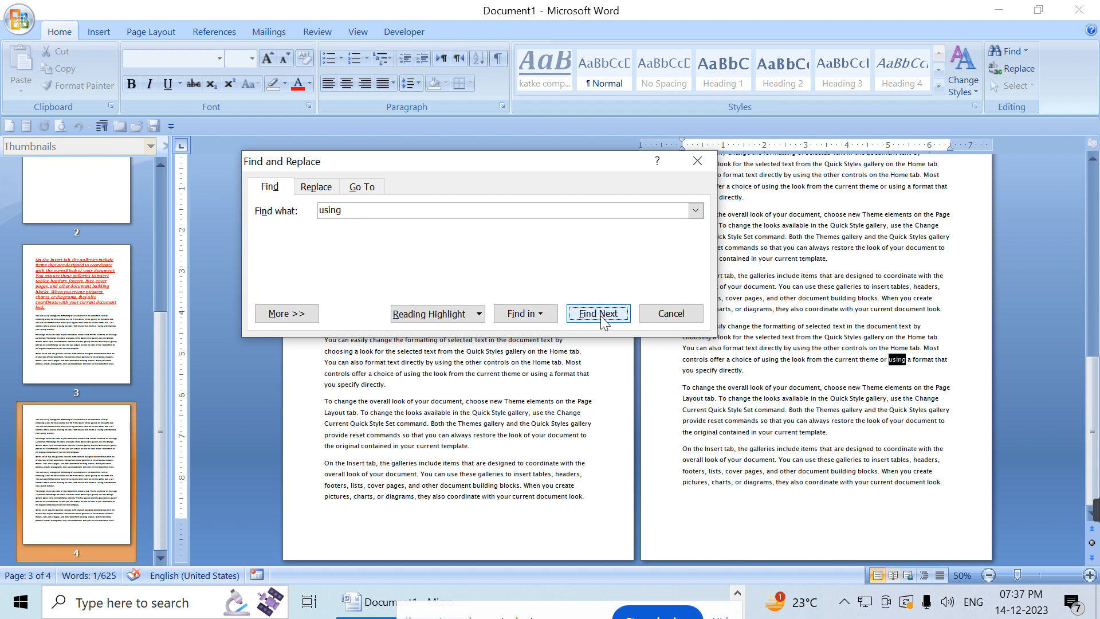
pyautogui.click(601, 315)
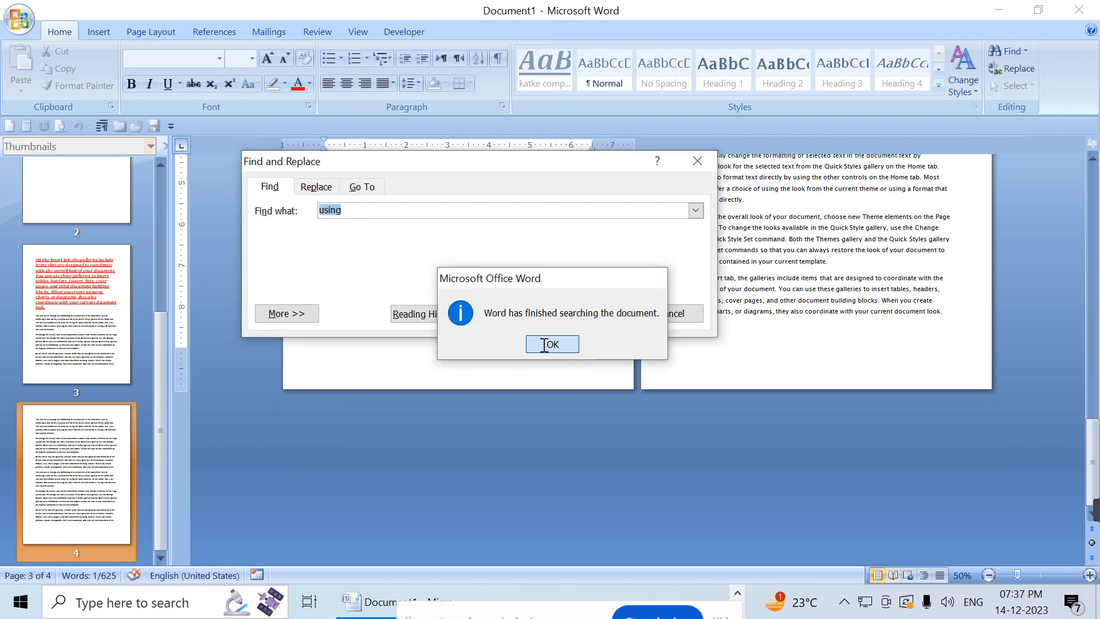
pyautogui.click(551, 344)
pyautogui.click(573, 321)
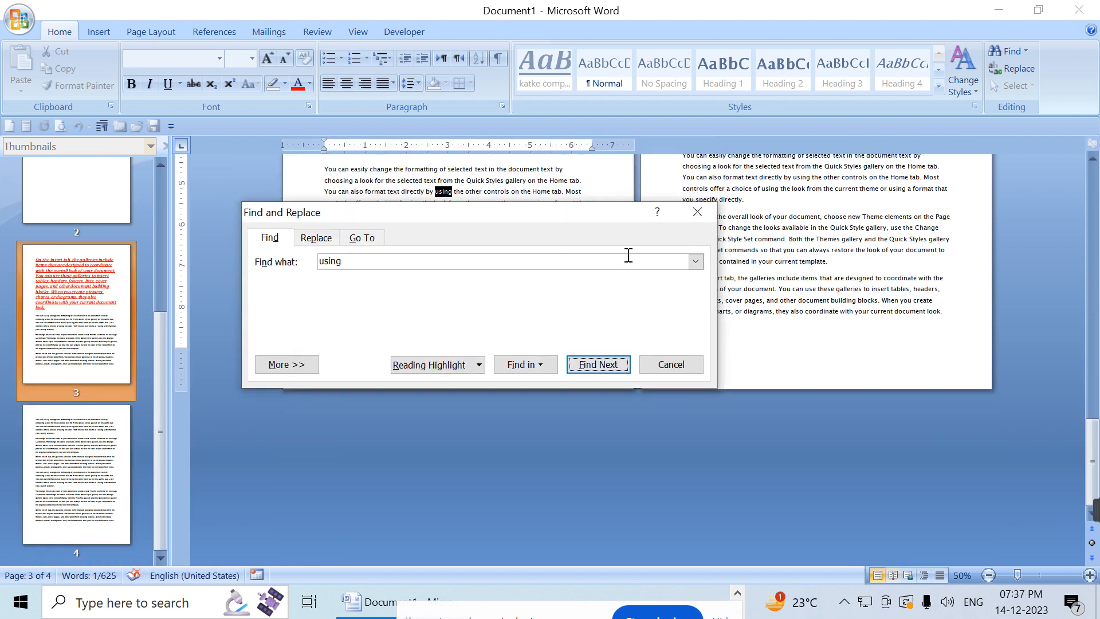
pyautogui.click(693, 209)
# - Replace the first "using" in the paragraph below the red text with "missusing"
pyautogui.scroll(5, 204, 298)
pyautogui.click(452, 339)
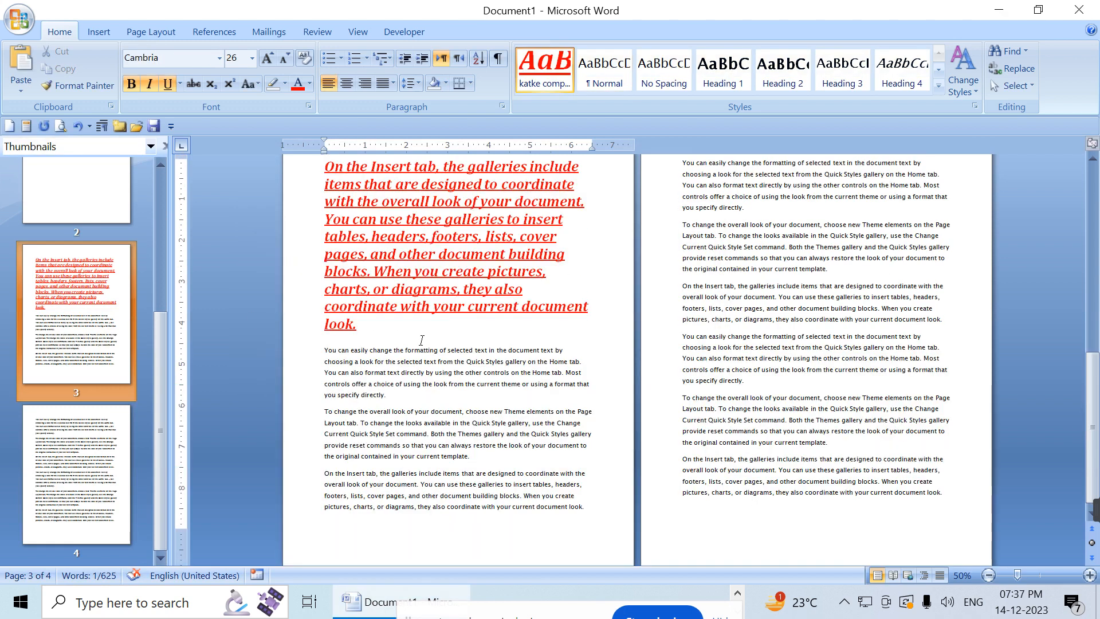
pyautogui.click(431, 349)
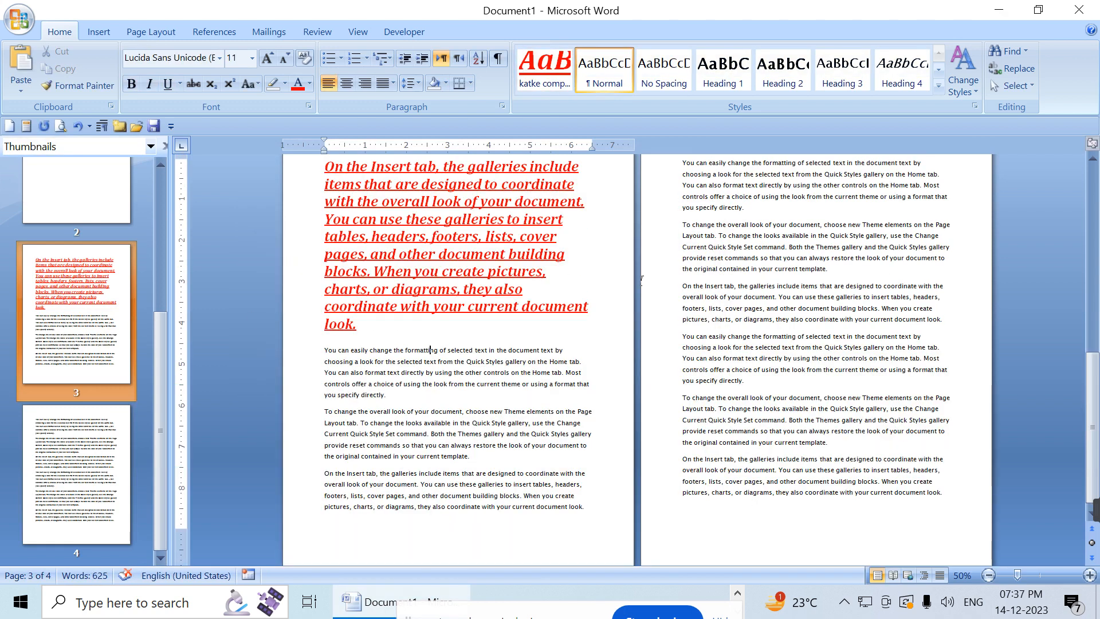
pyautogui.click(1015, 70)
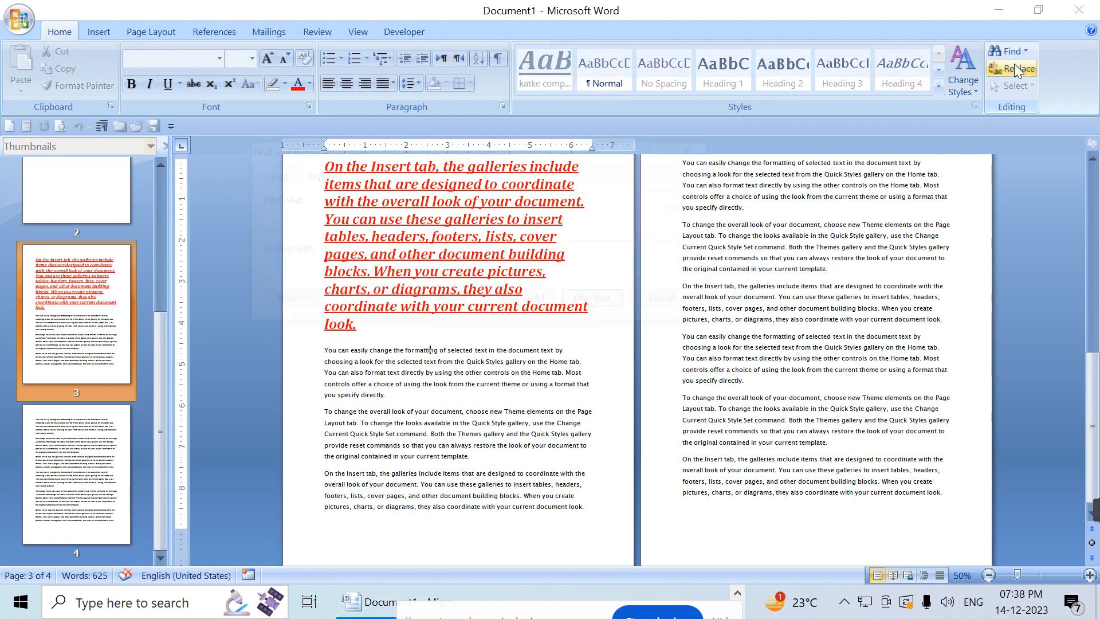
pyautogui.click(340, 252)
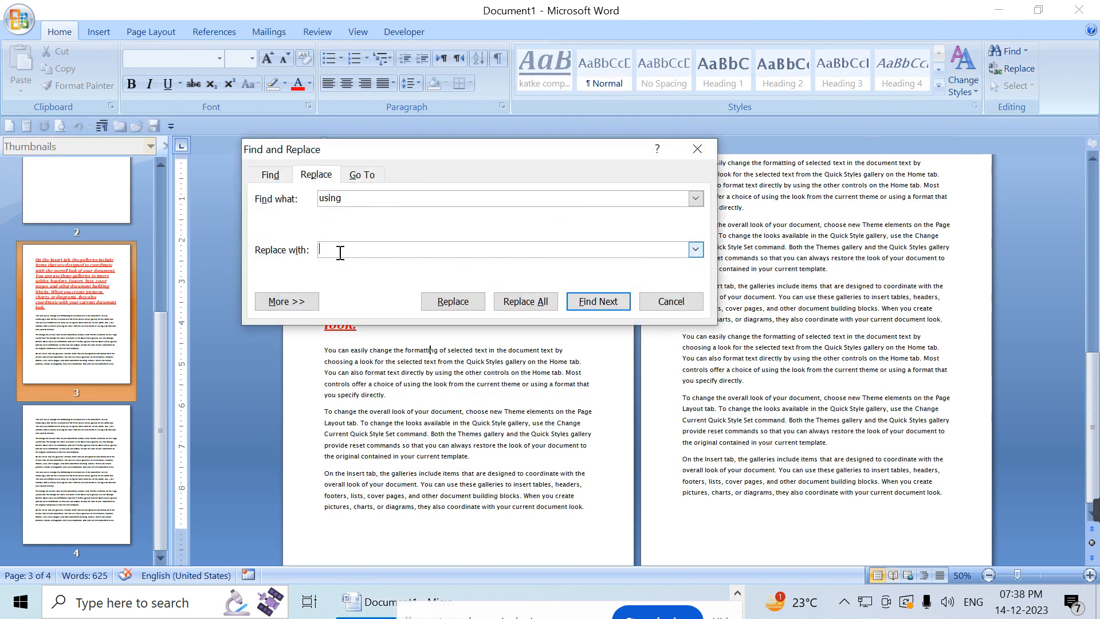
pyautogui.write('missusing')
pyautogui.click(470, 303)
pyautogui.click(469, 302)
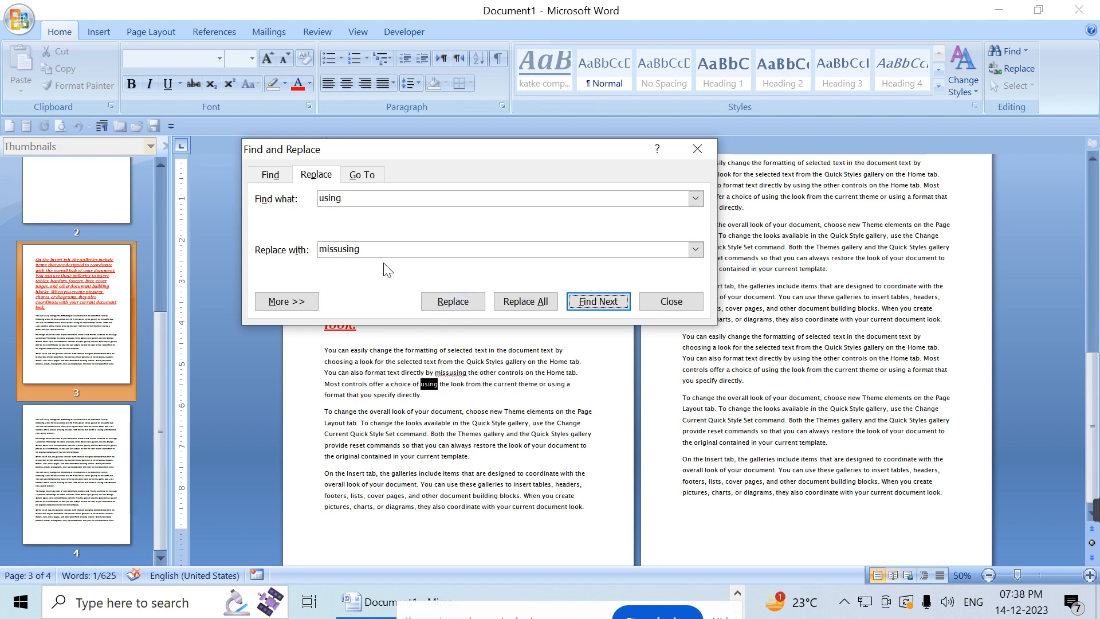
# - Replace all remaining occurrences of "using" in the document with "missusing" and close the Find and Replace window
pyautogui.click(522, 302)
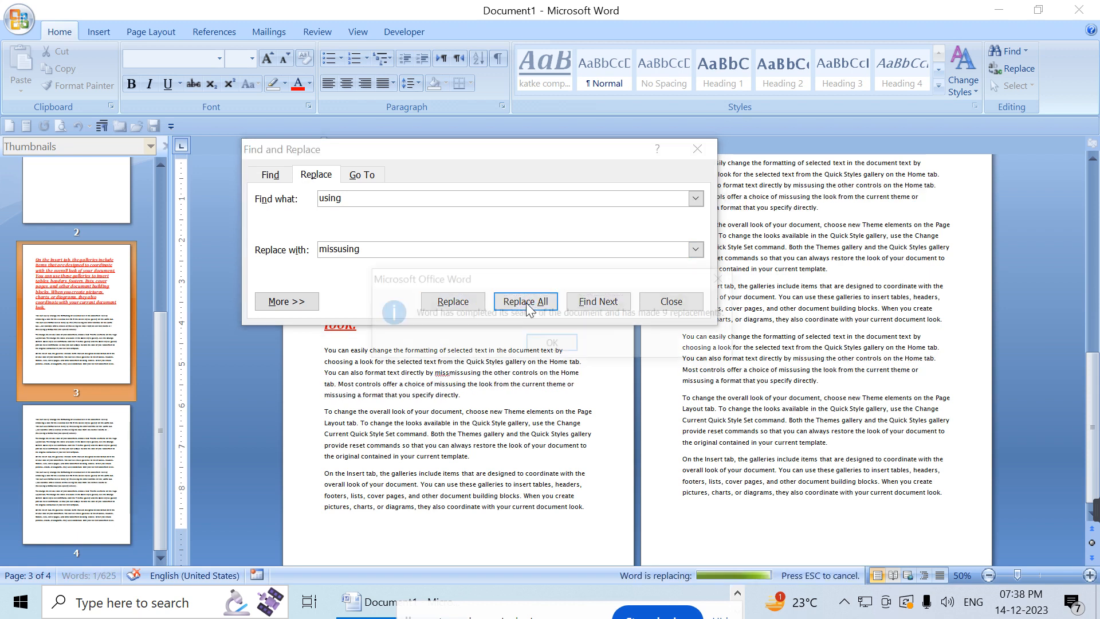
pyautogui.click(564, 344)
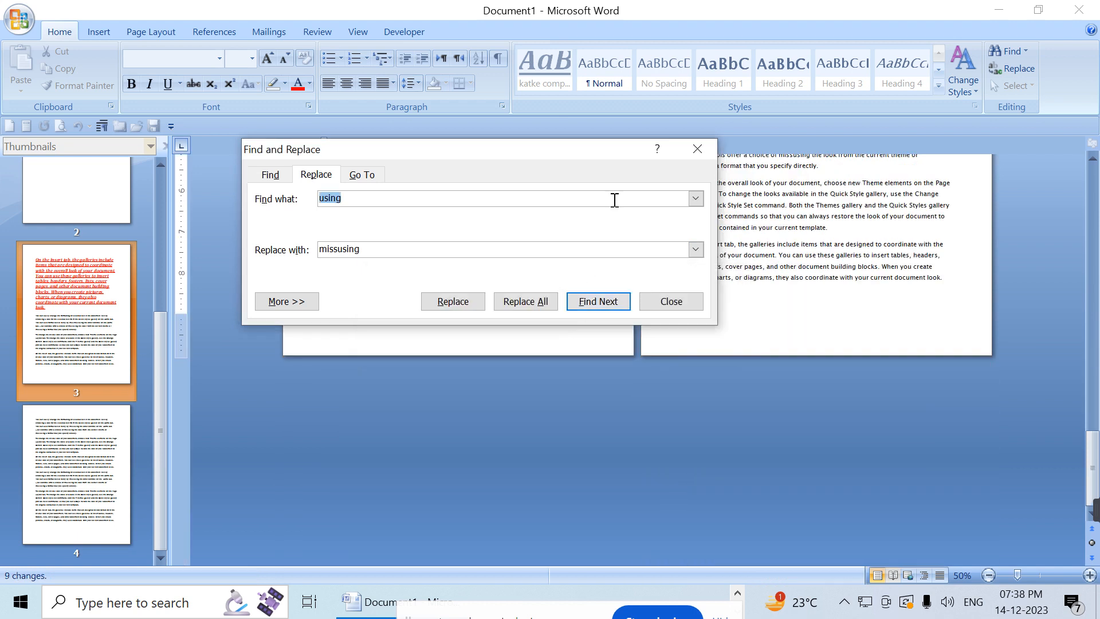
pyautogui.click(693, 145)
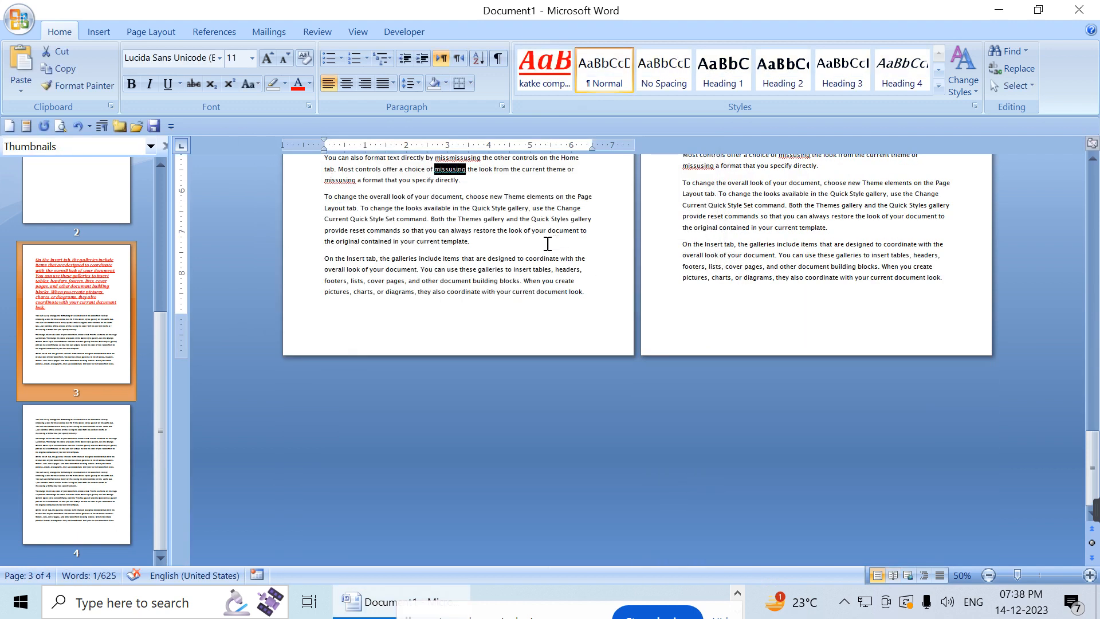
# - Examine the Go To options of Find and Replace from the start of the red paragraph and close the window
pyautogui.scroll(3, 187, 331)
pyautogui.hotkey('ctrl', 'Up')
pyautogui.hotkey('ctrl', 'Up')
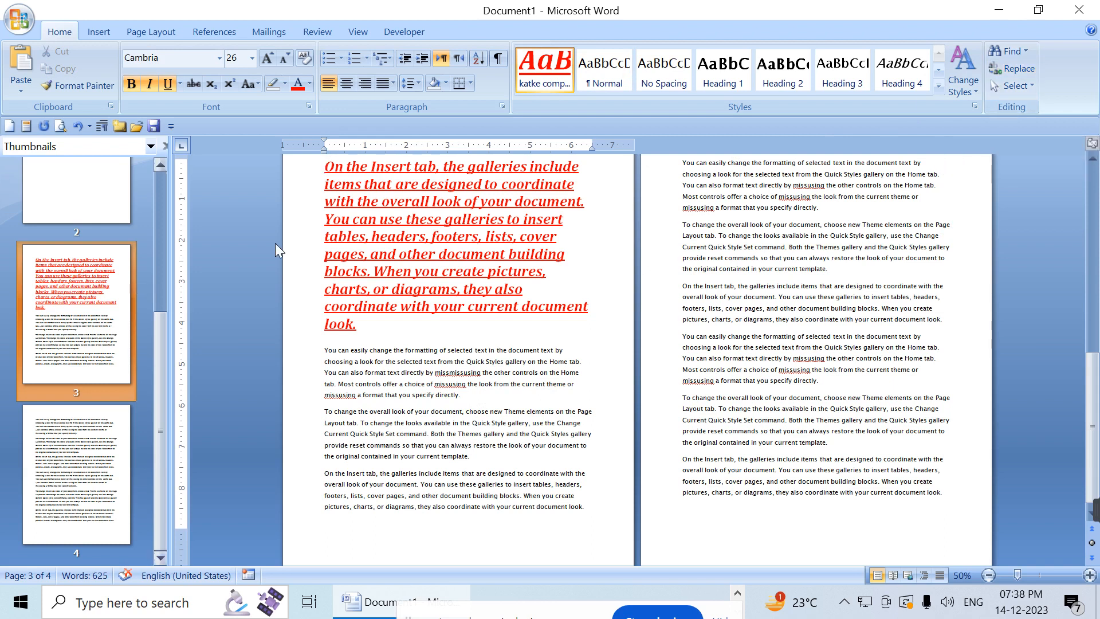
pyautogui.click(1009, 71)
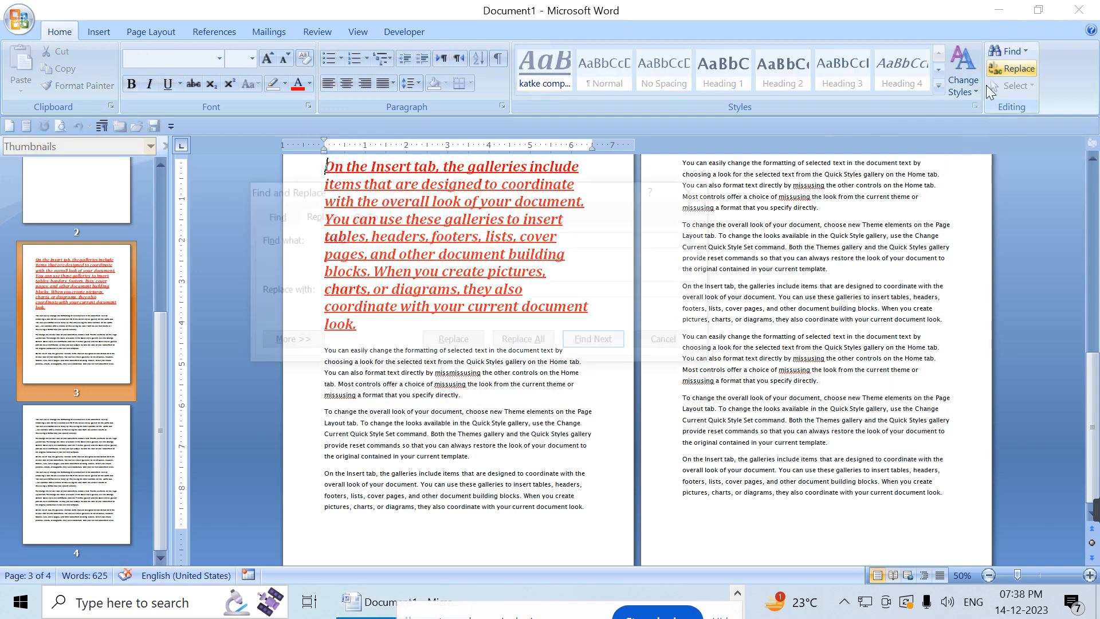
pyautogui.click(359, 216)
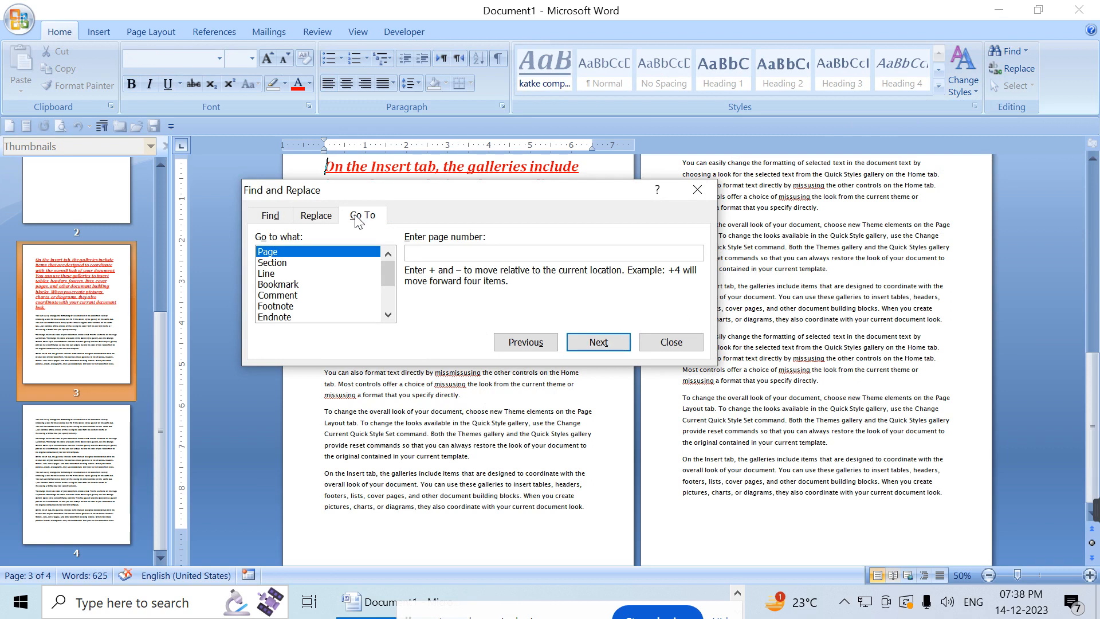
pyautogui.click(689, 192)
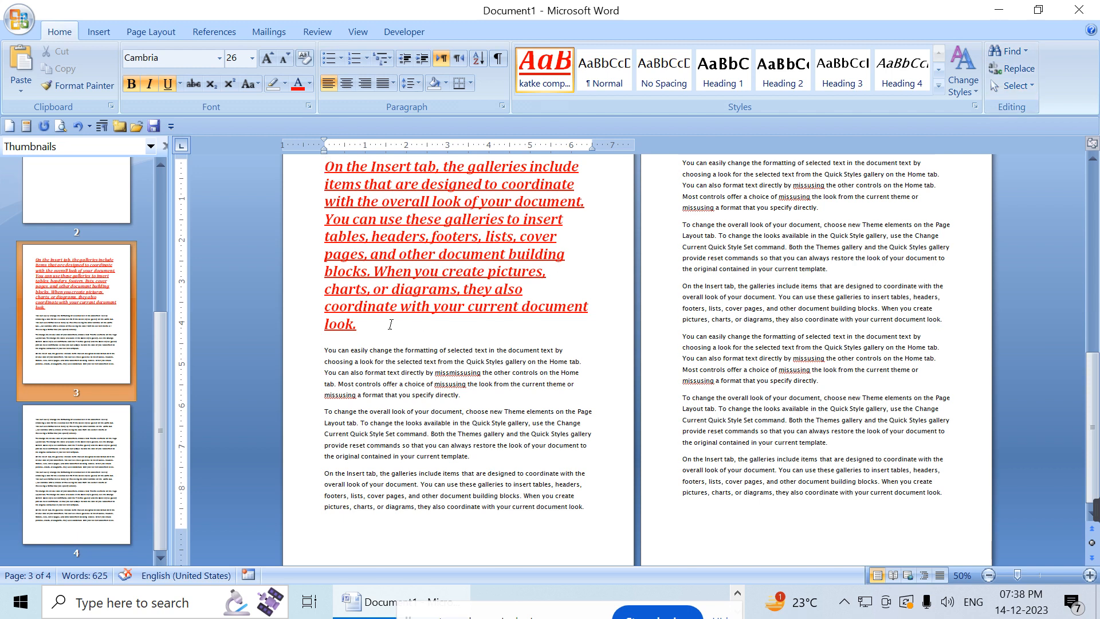
pyautogui.hotkey('ctrl', 'g')
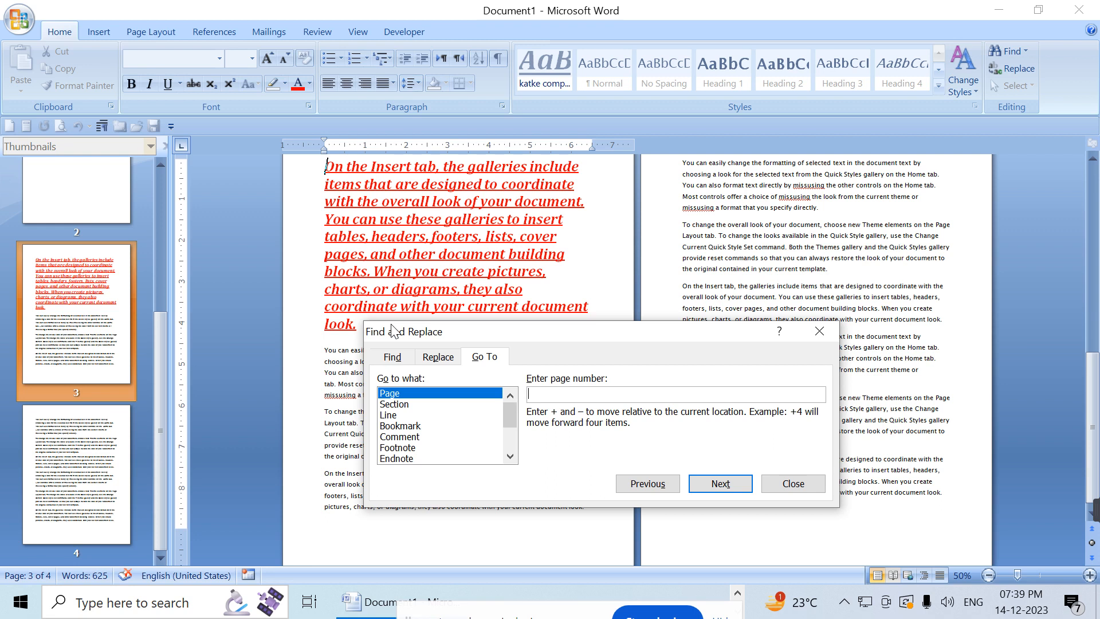
pyautogui.click(819, 331)
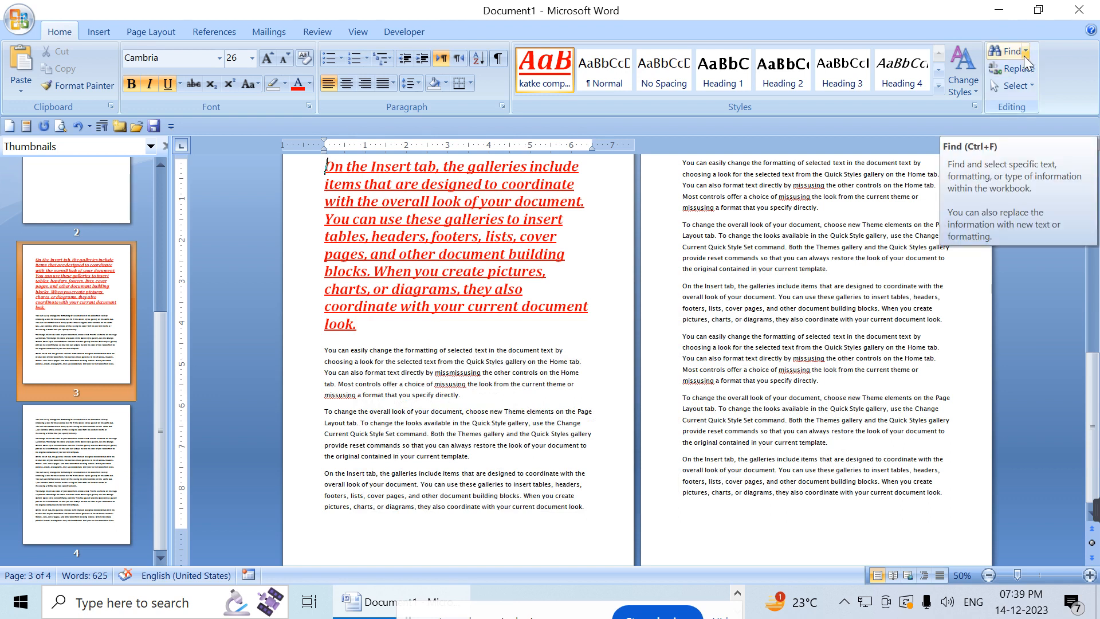
# - Select all of the document's text and clear the selection again
pyautogui.click(1031, 86)
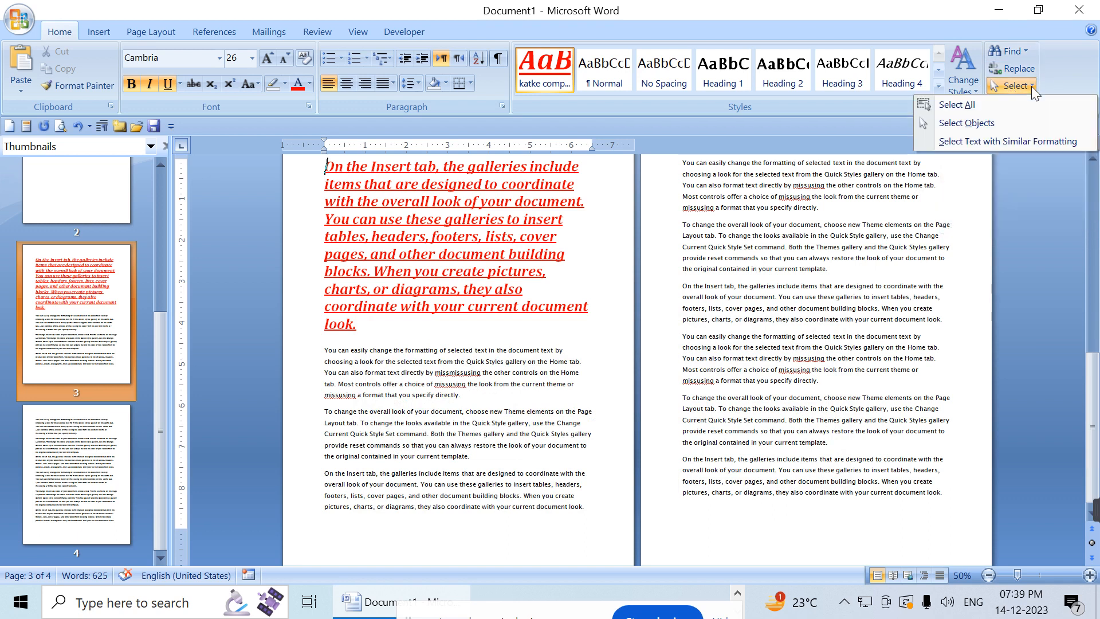
pyautogui.click(1008, 104)
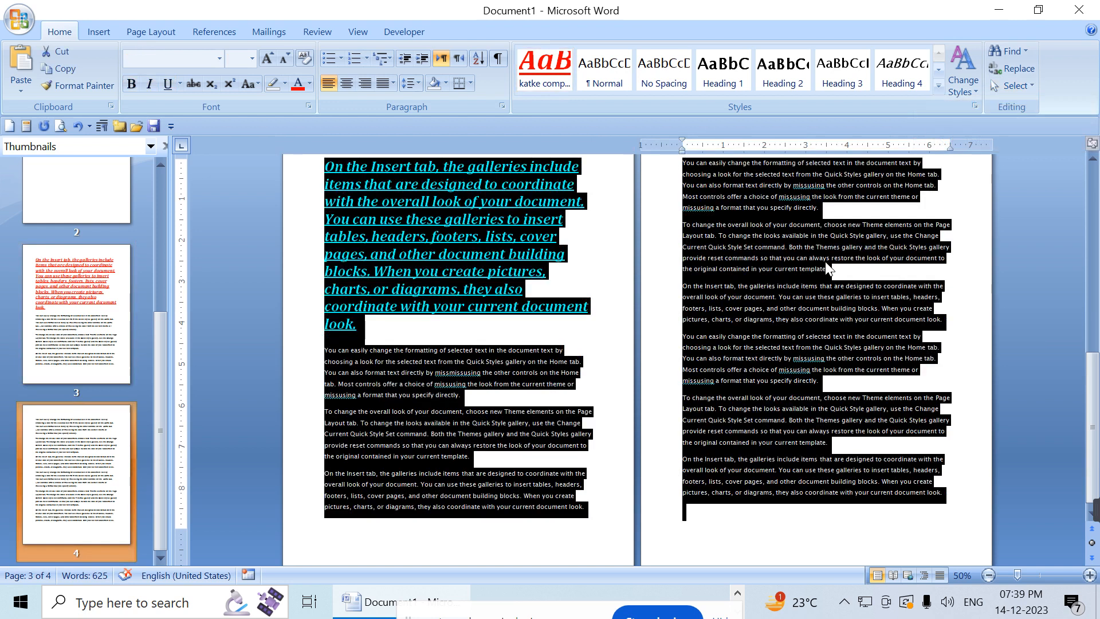
pyautogui.click(775, 318)
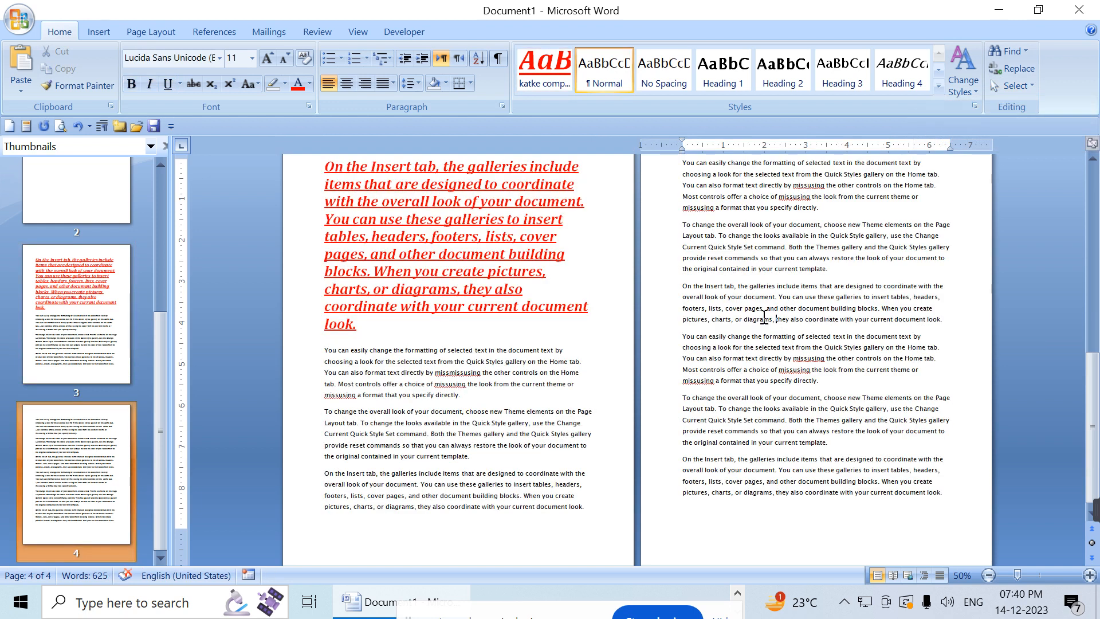
pyautogui.click(496, 363)
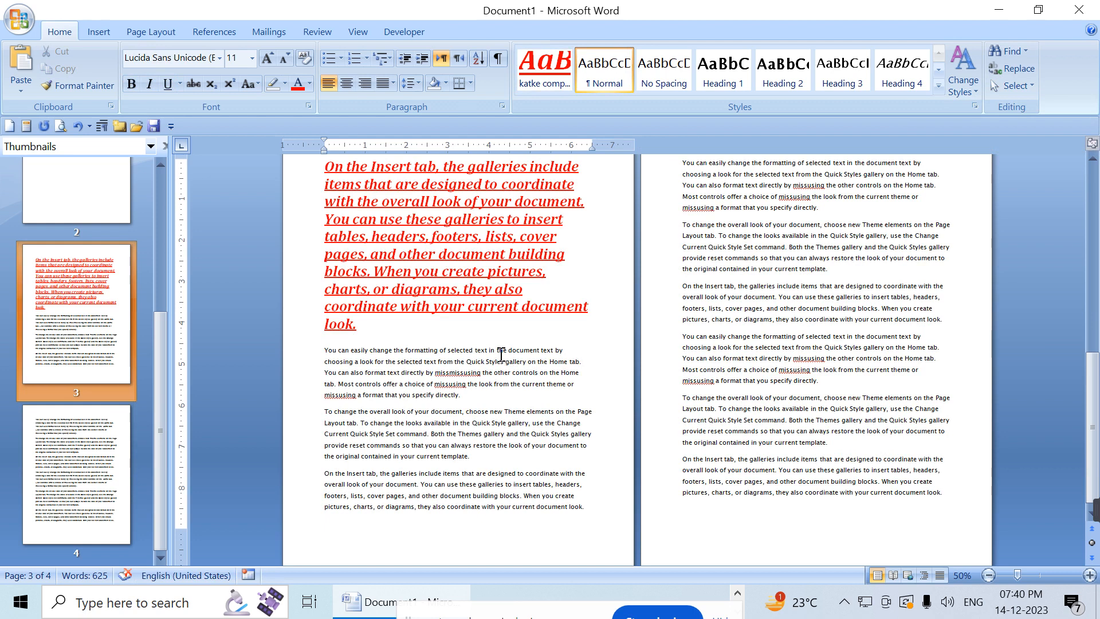
# - Use Go To to jump to page 3, page 1 and page 4, and close the Find and Replace window
pyautogui.hotkey('ctrl', 'g')
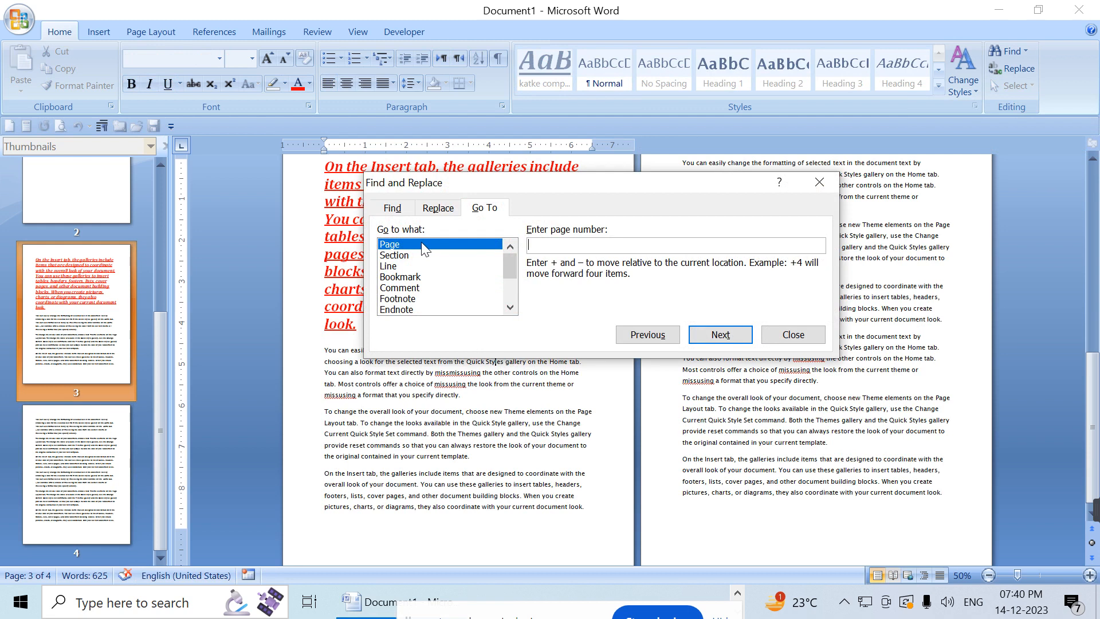
pyautogui.click(158, 375)
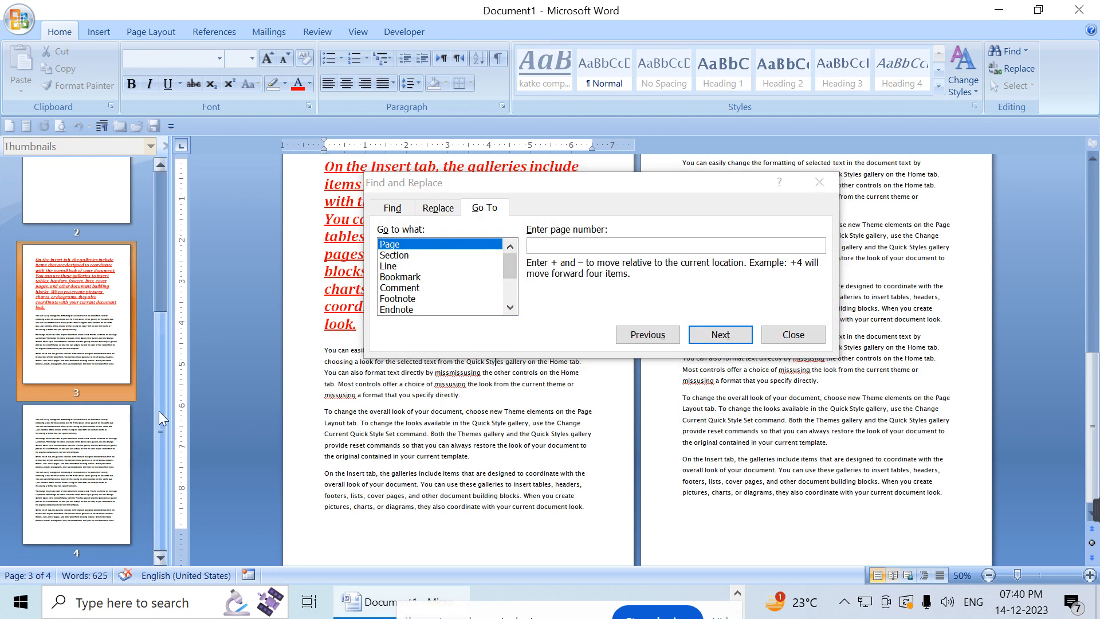
pyautogui.moveTo(159, 393); pyautogui.dragTo(191, 217)
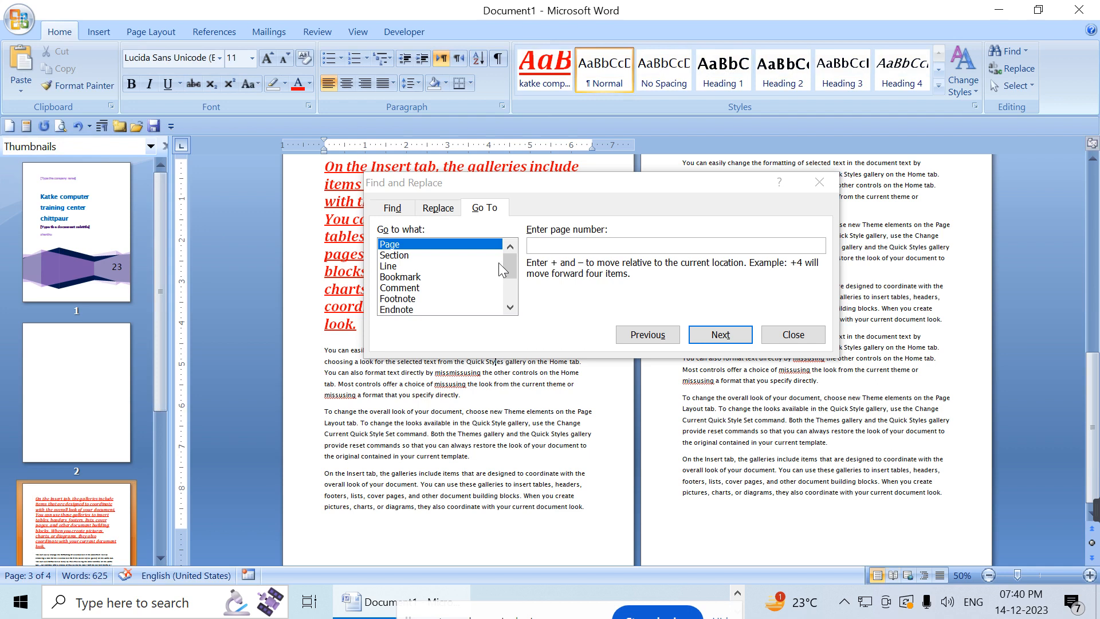
pyautogui.click(551, 252)
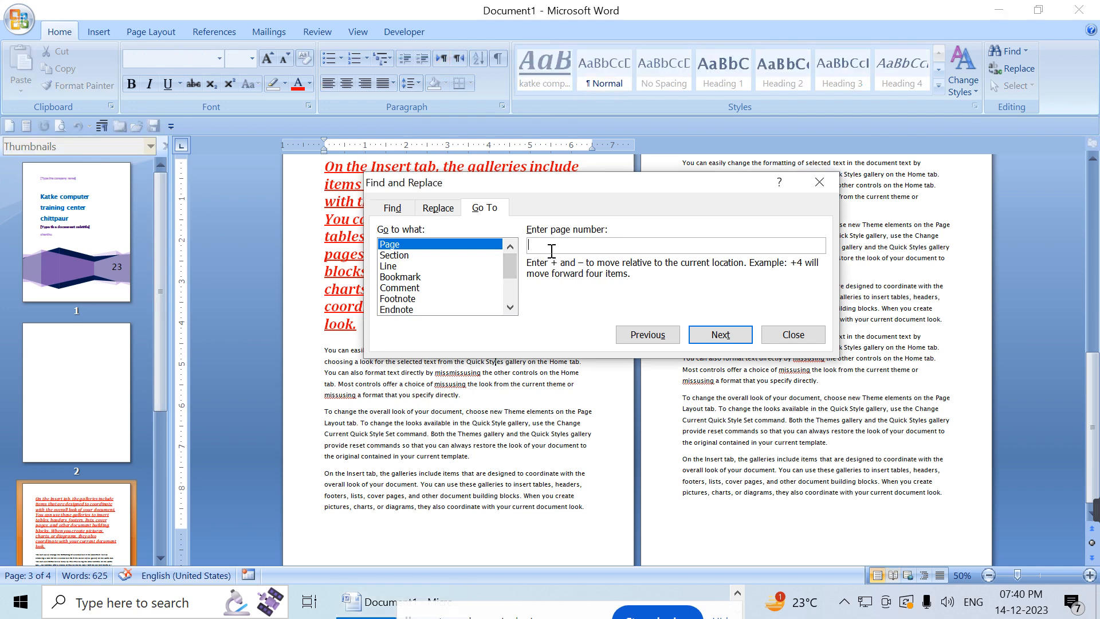
pyautogui.write('3')
pyautogui.press('Return')
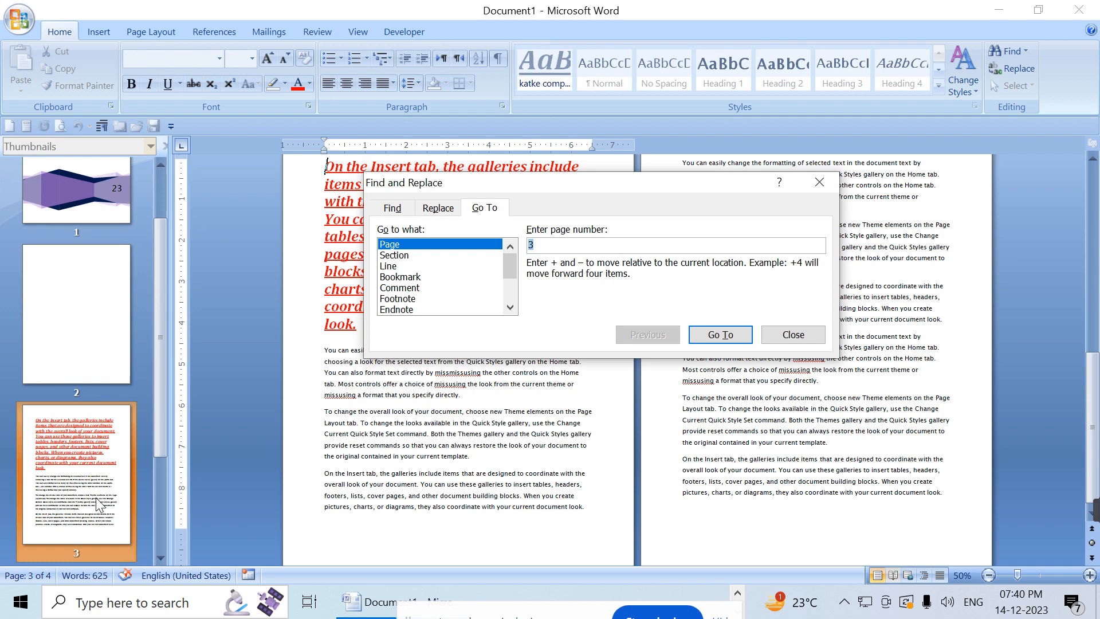
pyautogui.write('1')
pyautogui.press('Return')
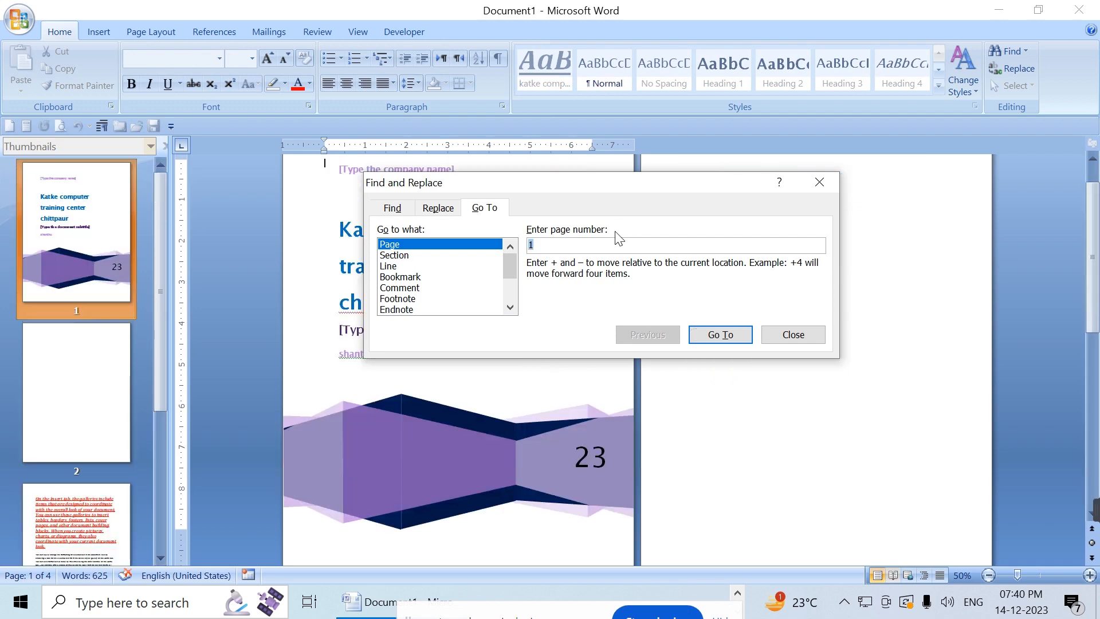
pyautogui.write('4')
pyautogui.press('Return')
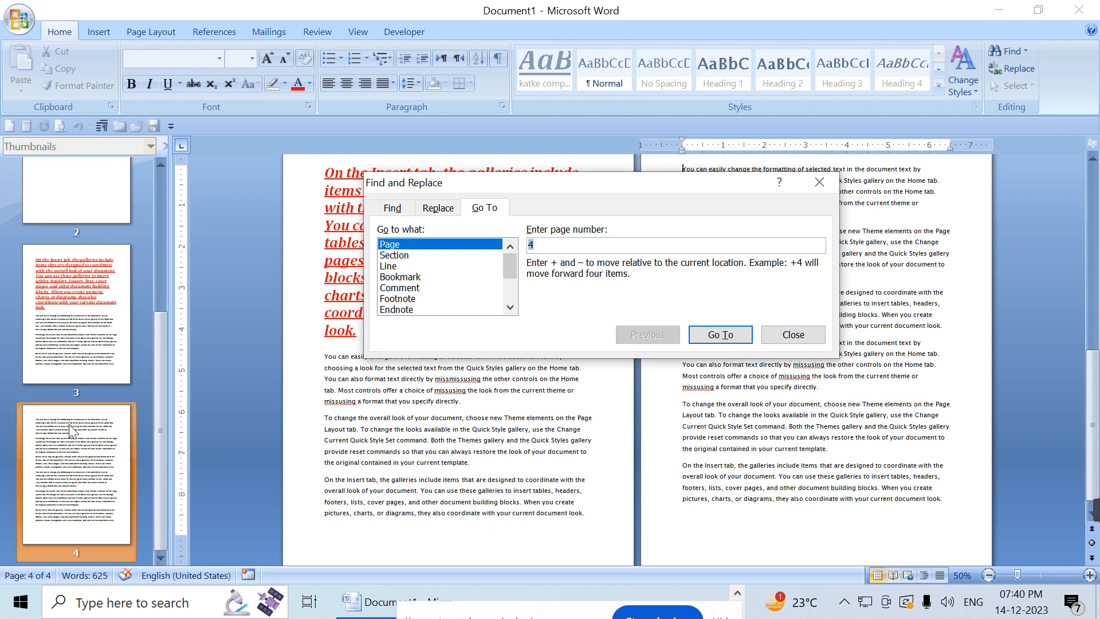
pyautogui.click(819, 183)
# - Replace the entire document content with sample text generated by =rand(50)
pyautogui.scroll(2, 505, 283)
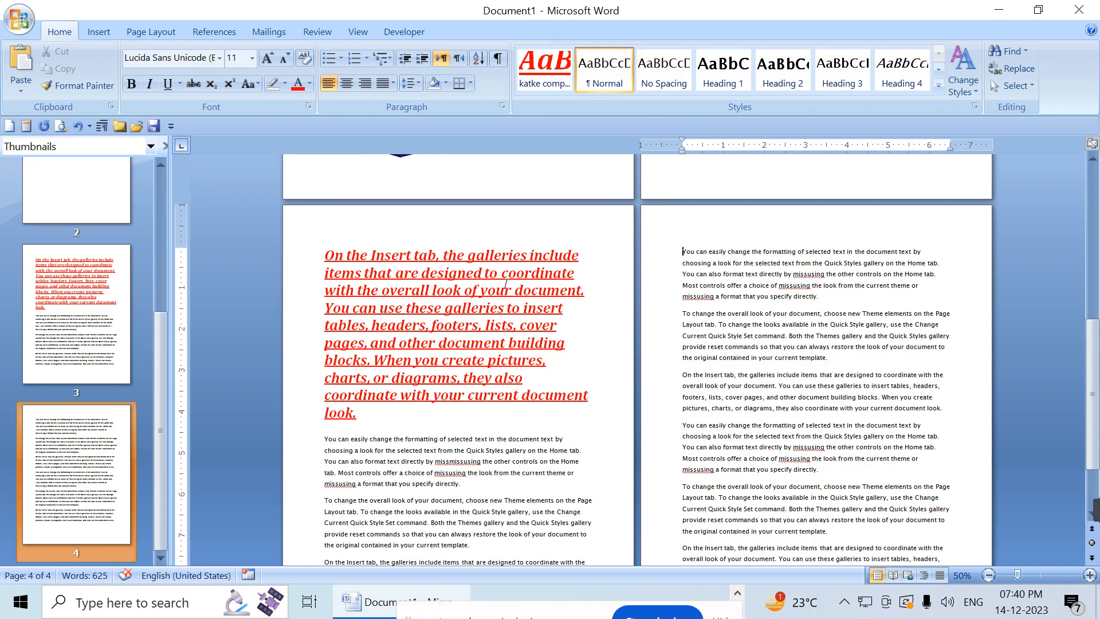
pyautogui.hotkey('ctrl', 'a')
pyautogui.press('BackSpace')
pyautogui.write('=rand(50)')
pyautogui.press('Return')
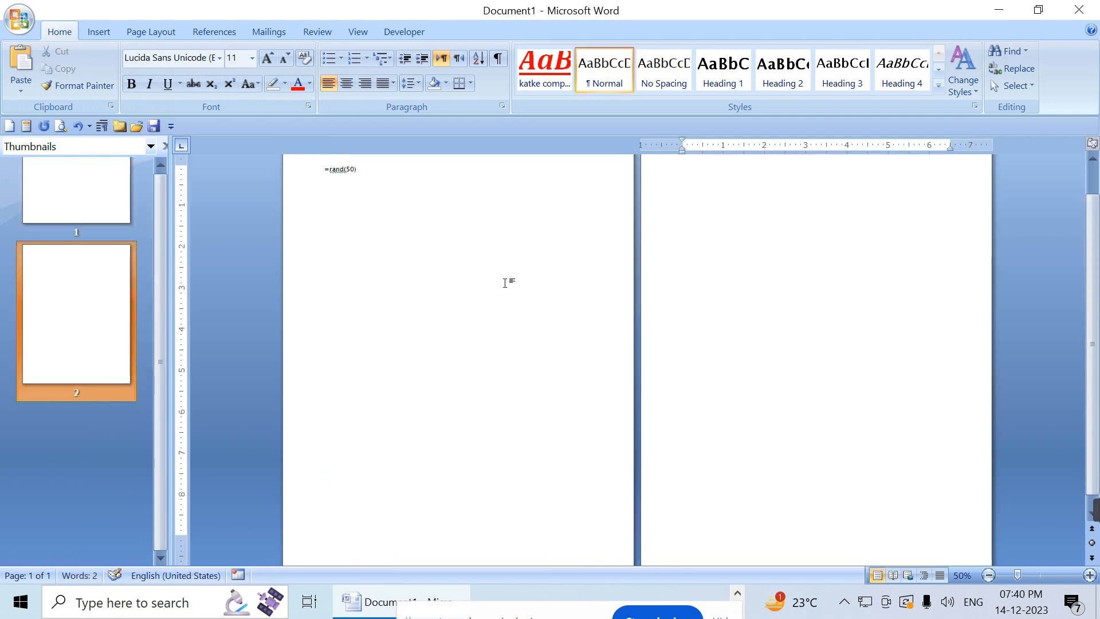
pyautogui.click(373, 175)
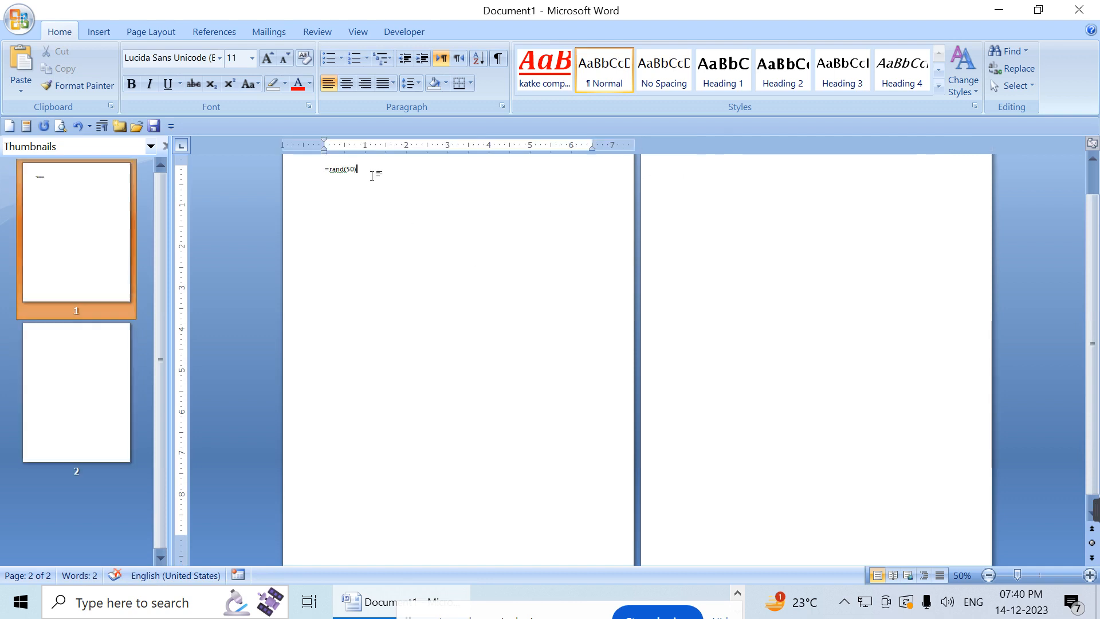
pyautogui.press('Return')
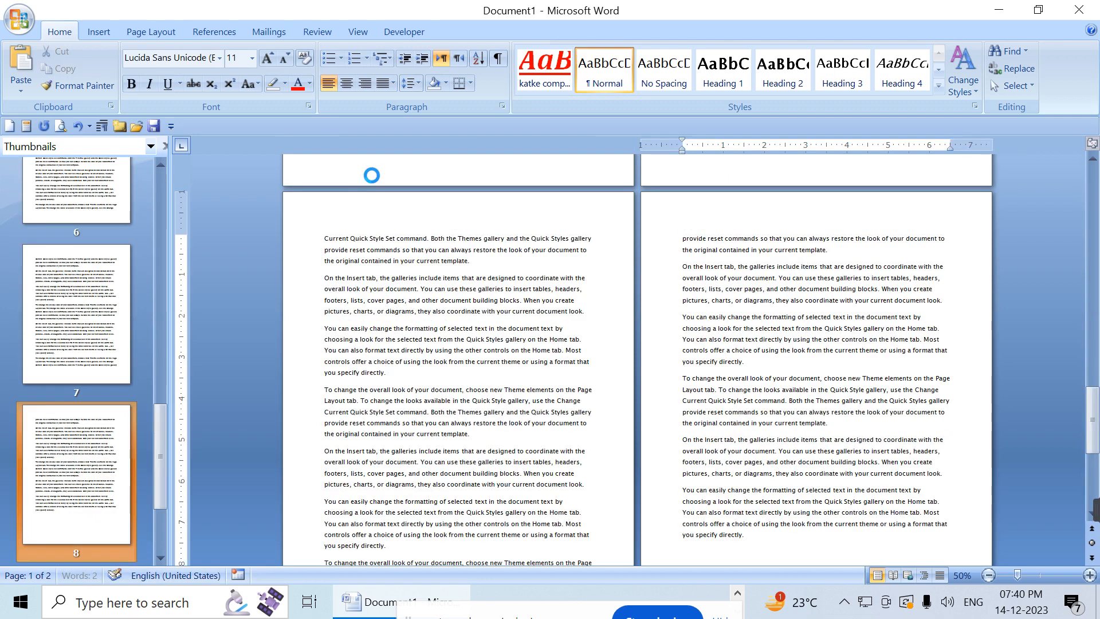
# - Choose Line as the Go To target and close the Find and Replace window
pyautogui.keyDown('ctrl'); pyautogui.scroll(8, 453, 249); pyautogui.keyUp('ctrl')
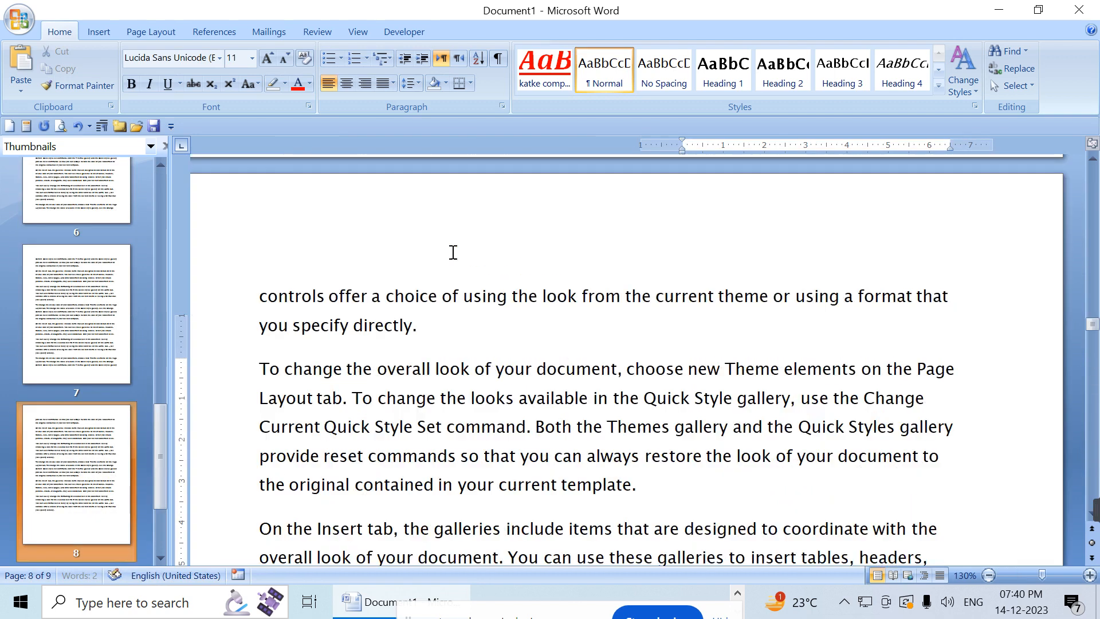
pyautogui.keyDown('ctrl'); pyautogui.scroll(5, 451, 252); pyautogui.keyUp('ctrl')
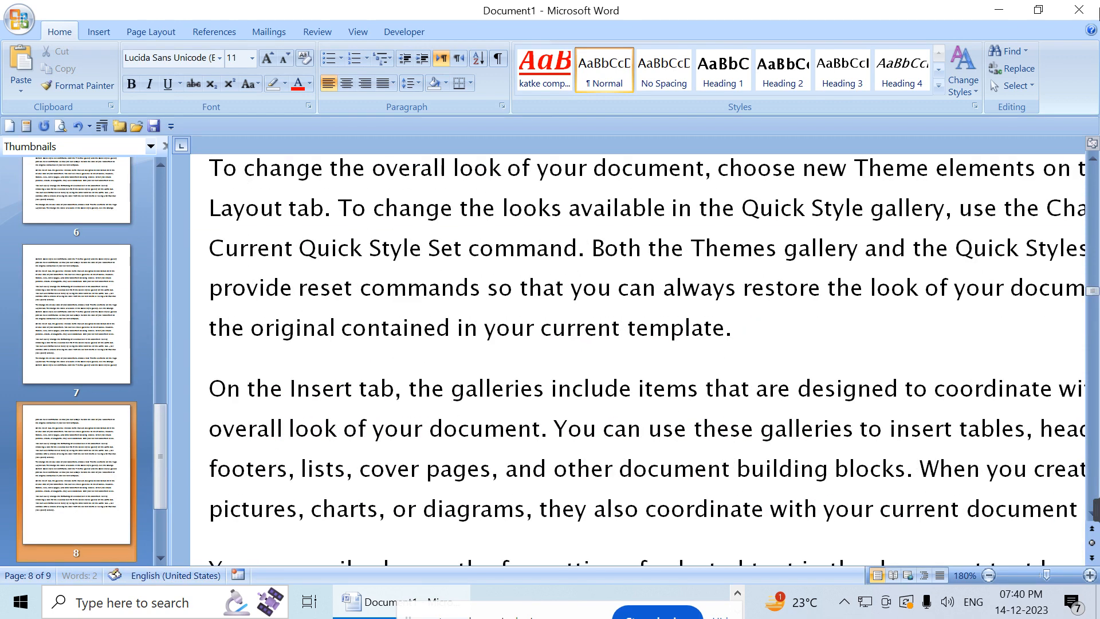
pyautogui.hotkey('ctrl', 'g')
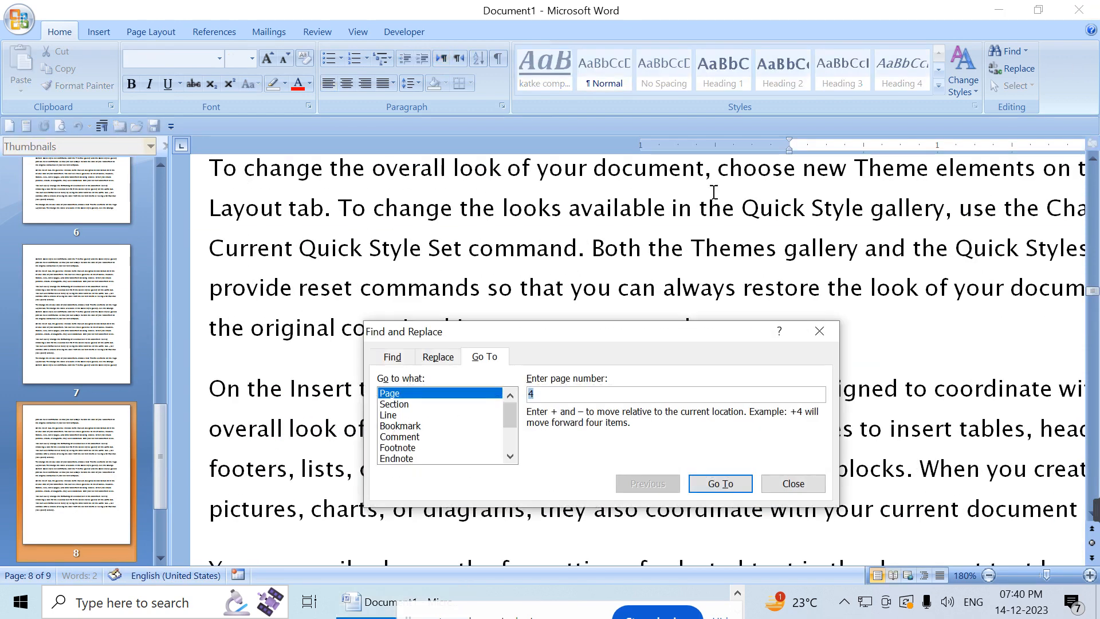
pyautogui.click(387, 414)
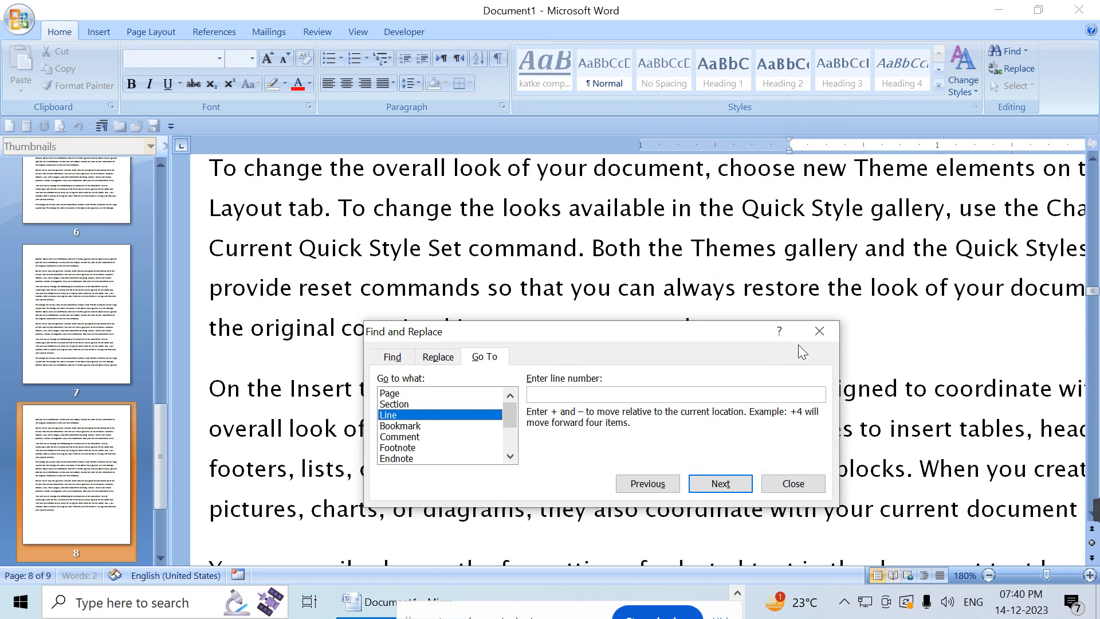
pyautogui.click(824, 332)
# - Add continuous line numbers to the whole document and clear the text selection
pyautogui.hotkey('ctrl', 'a')
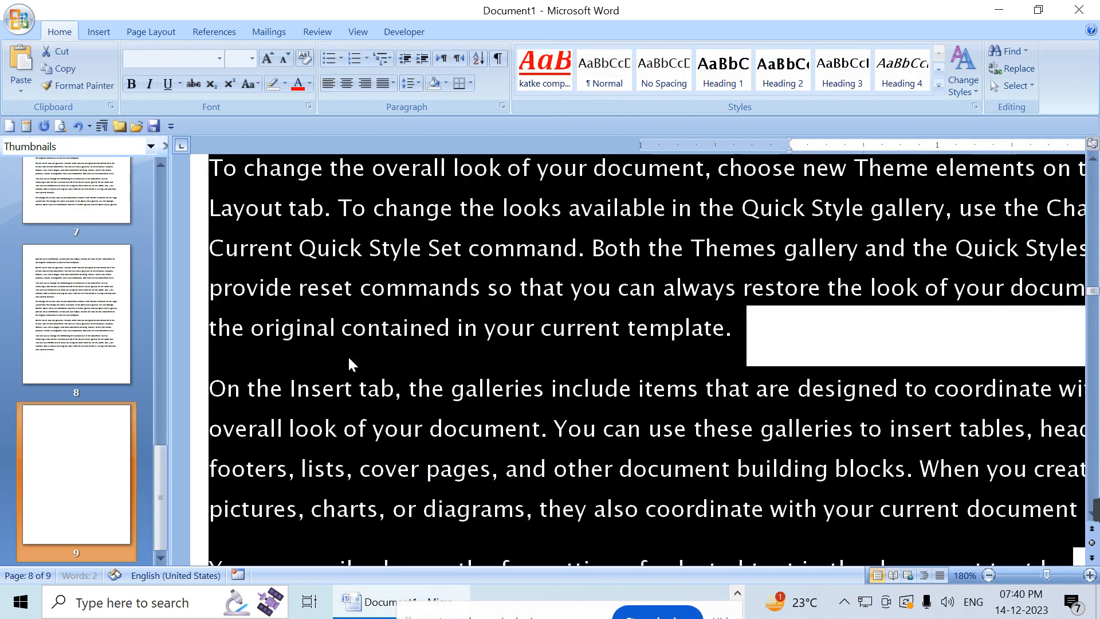
pyautogui.click(195, 30)
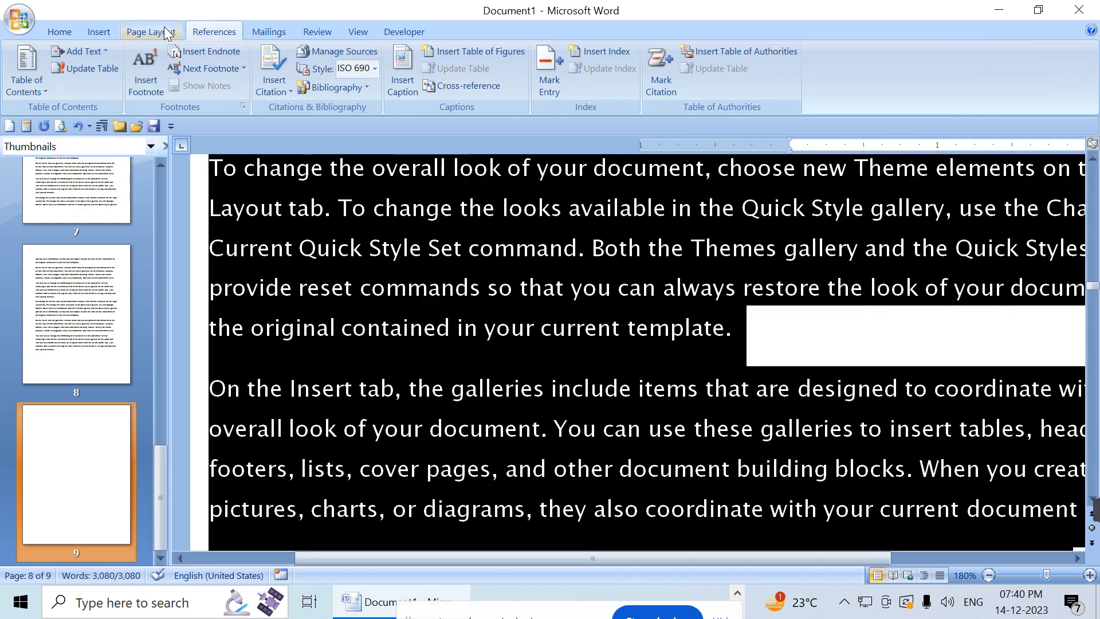
pyautogui.click(166, 31)
pyautogui.click(326, 69)
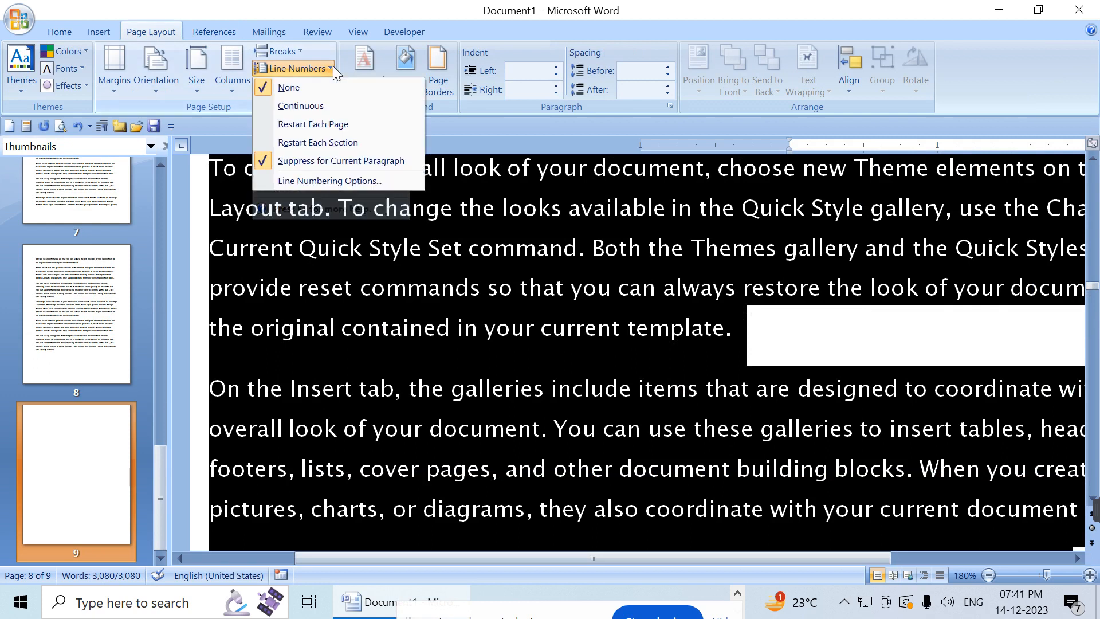
pyautogui.click(326, 106)
pyautogui.click(67, 31)
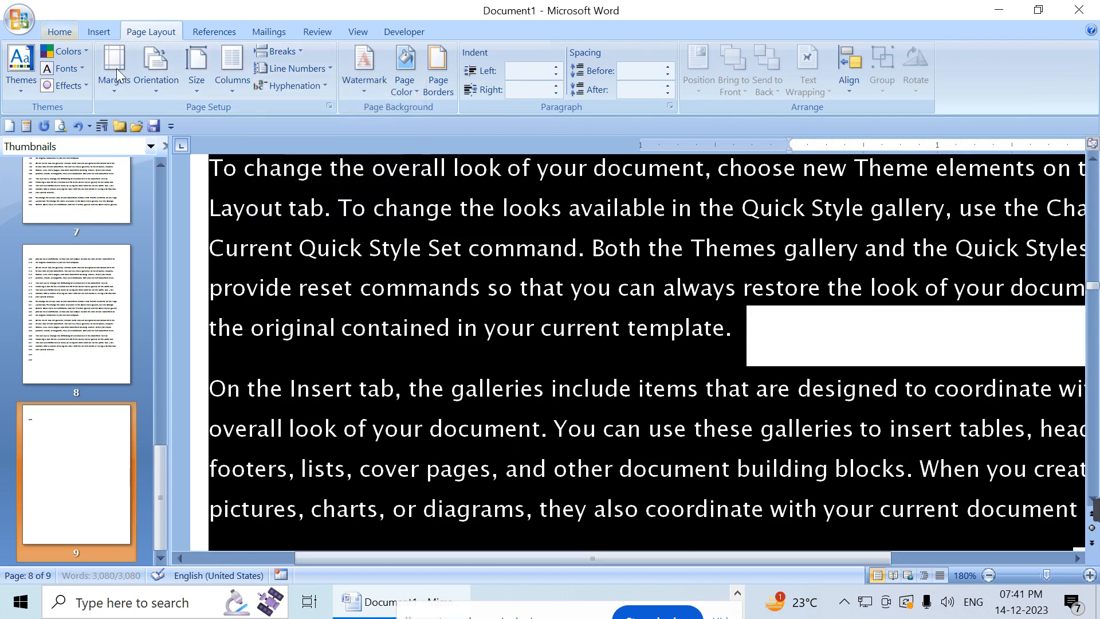
pyautogui.click(420, 248)
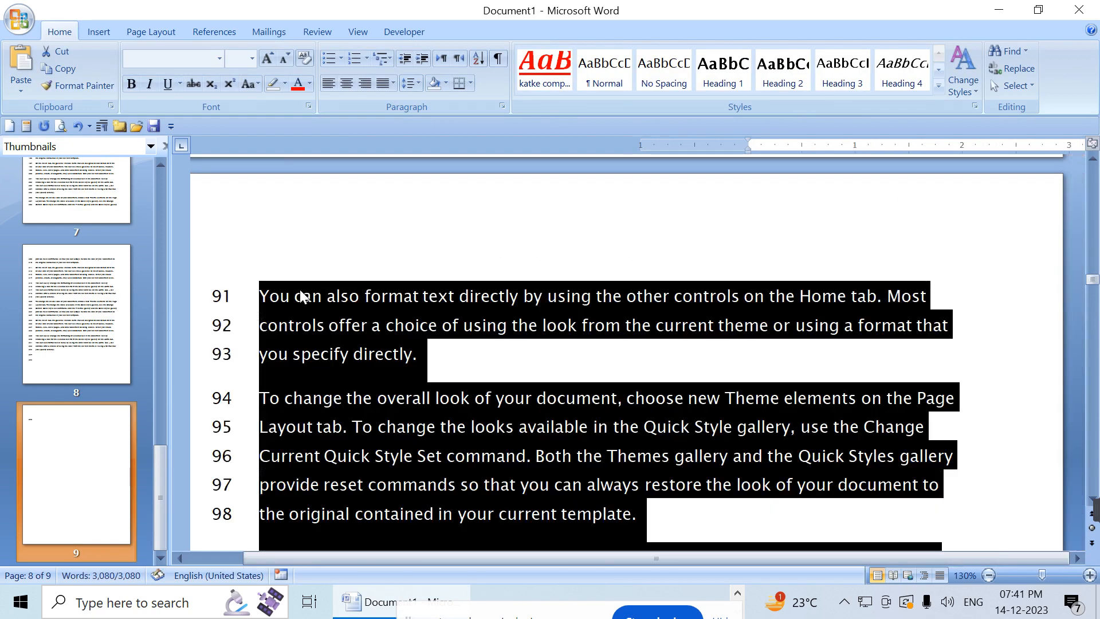
pyautogui.click(352, 353)
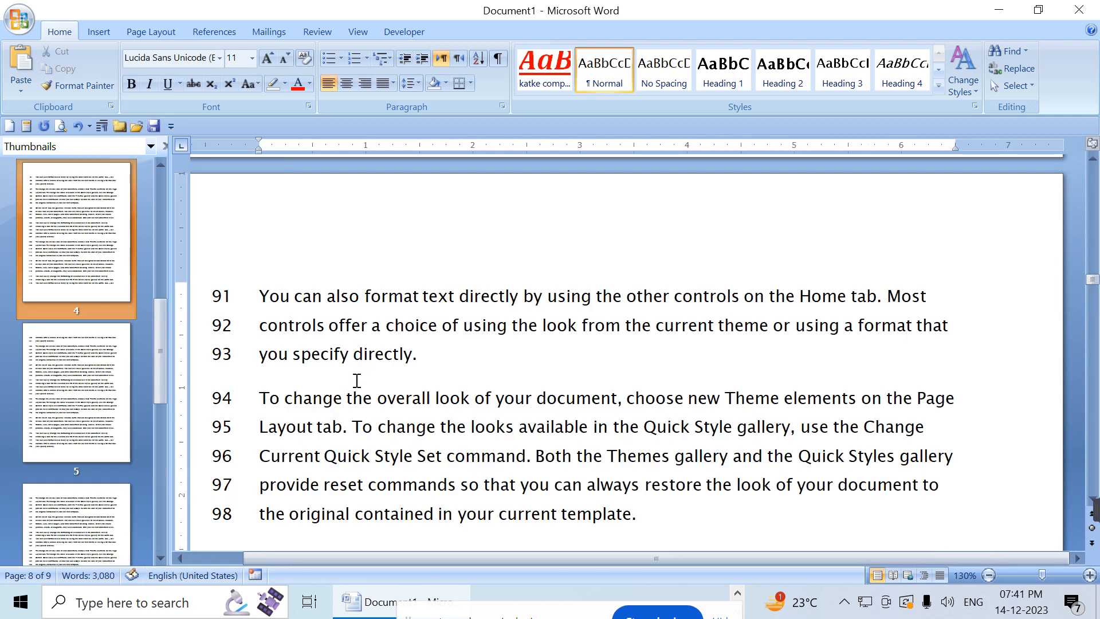
# - Use Go To to jump to line 1, line 20 and line 30 of the numbered text
pyautogui.hotkey('ctrl', 'g')
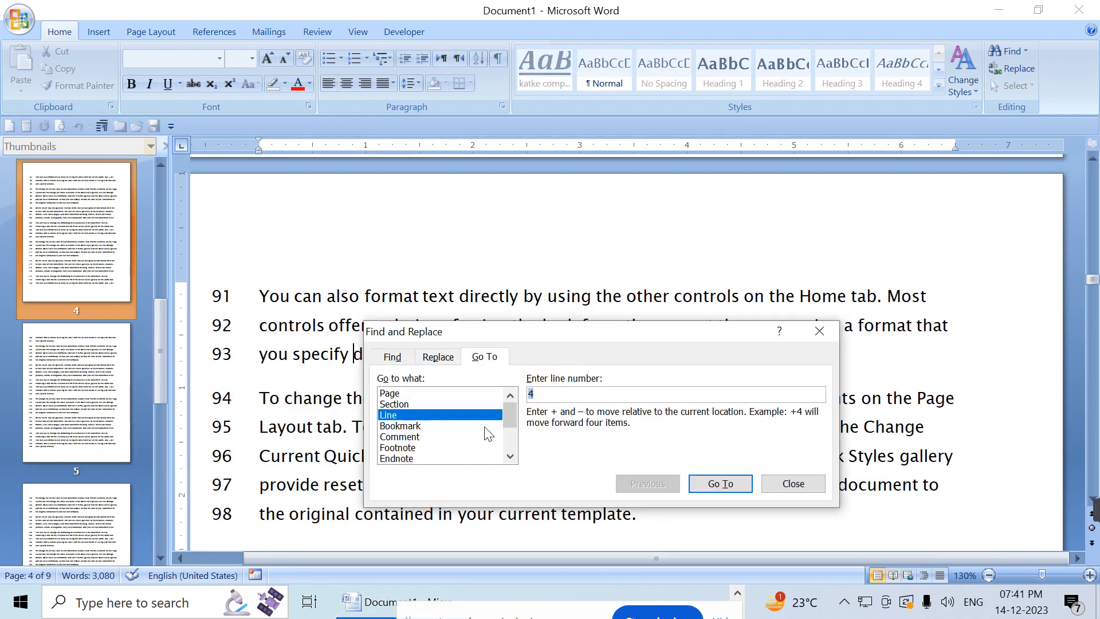
pyautogui.write('1')
pyautogui.press('Return')
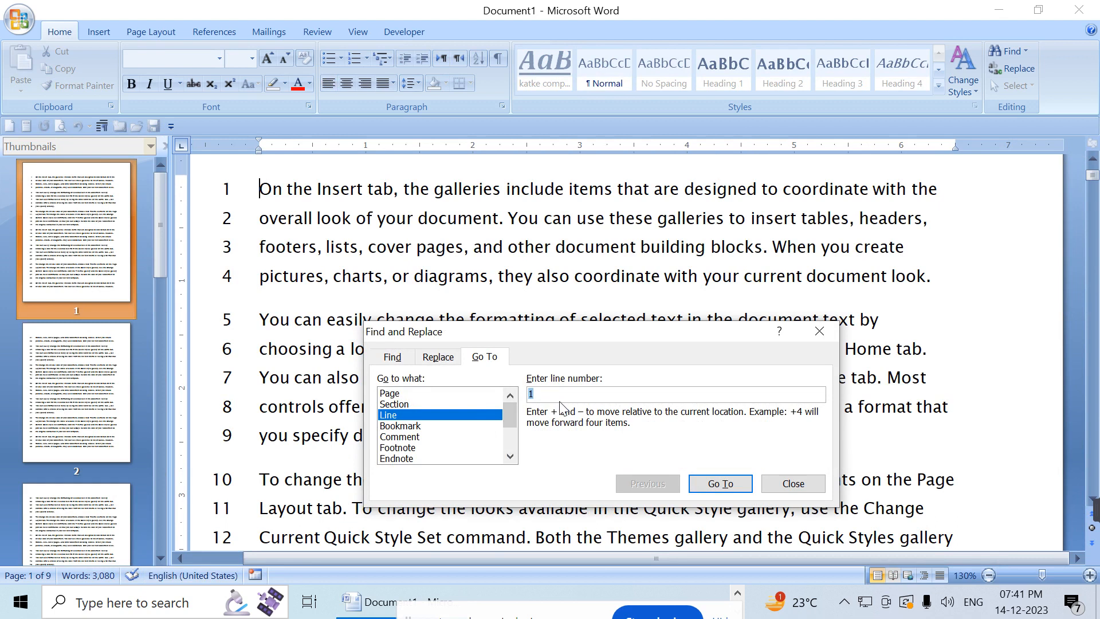
pyautogui.write('20')
pyautogui.press('Return')
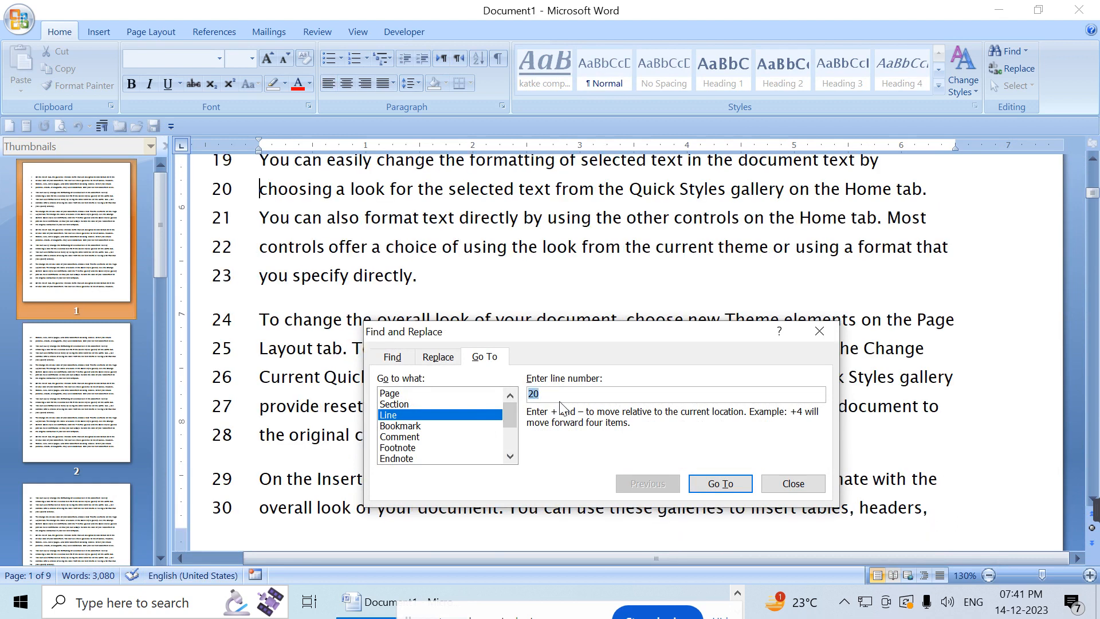
pyautogui.write('30')
pyautogui.press('Return')
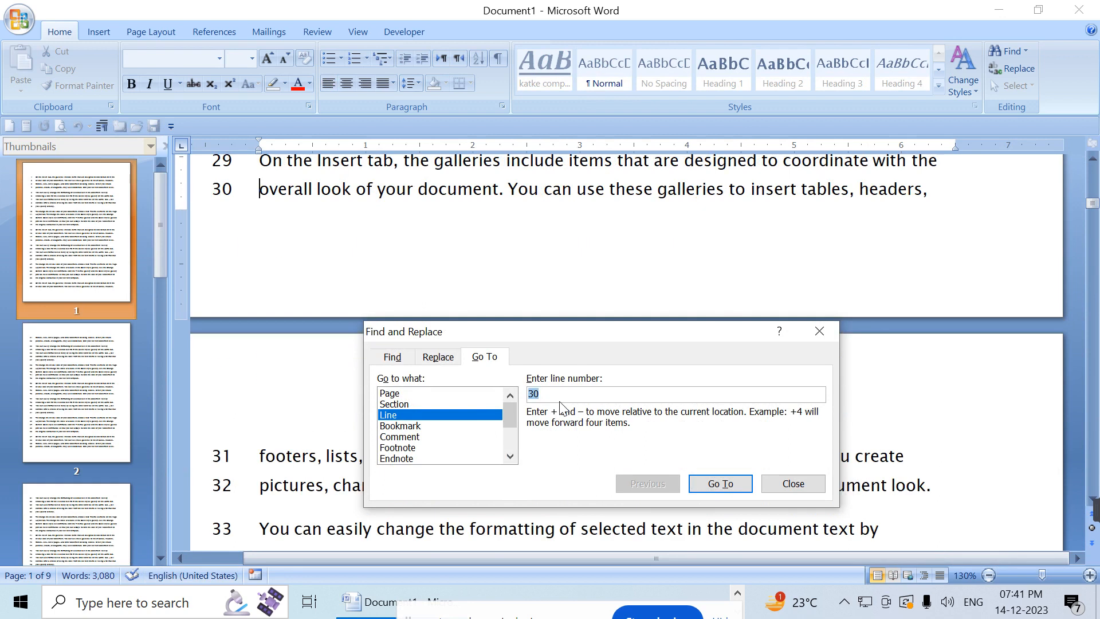
# - Use Go To to jump to lines 35, 50, 101 and 200, and close the Find and Replace window
pyautogui.write('35')
pyautogui.press('Return')
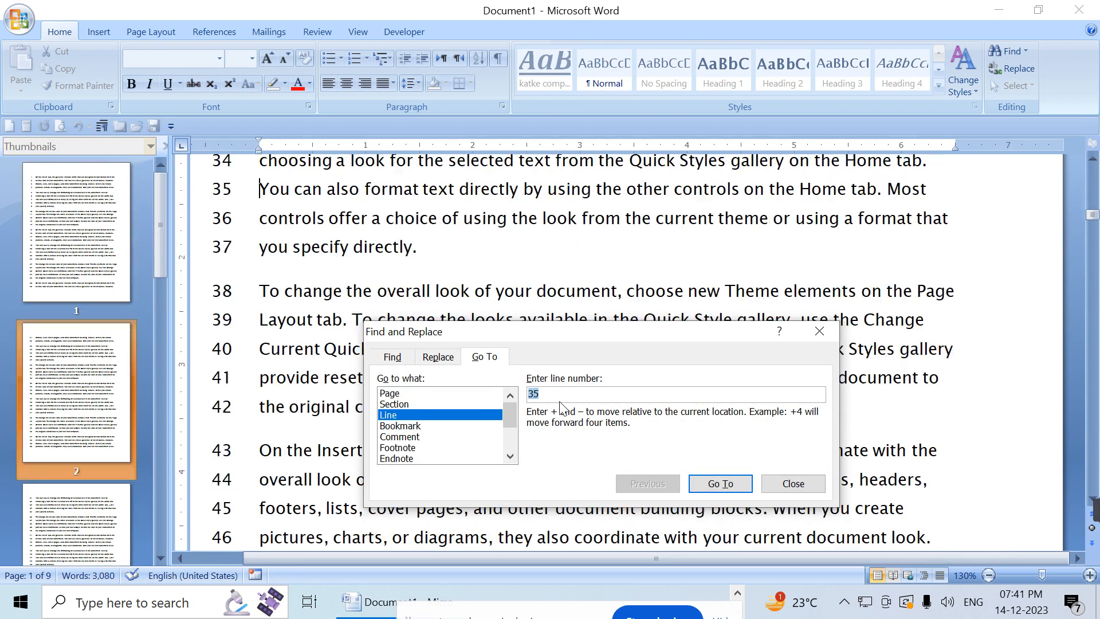
pyautogui.write('50')
pyautogui.press('Return')
pyautogui.write('101')
pyautogui.press('Return')
pyautogui.write('200')
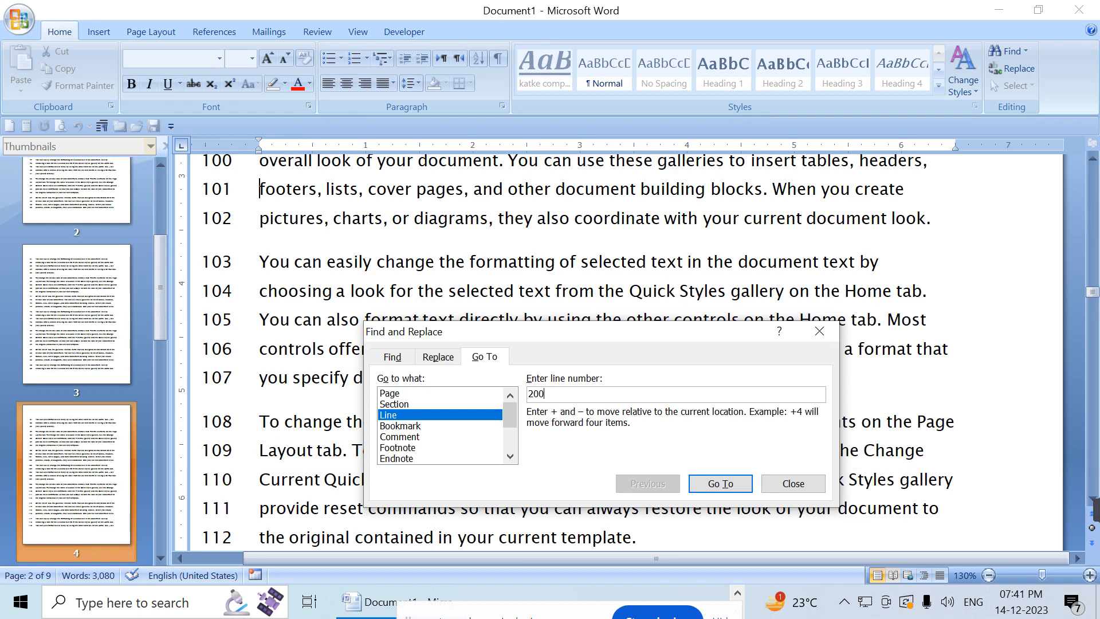
pyautogui.press('Return')
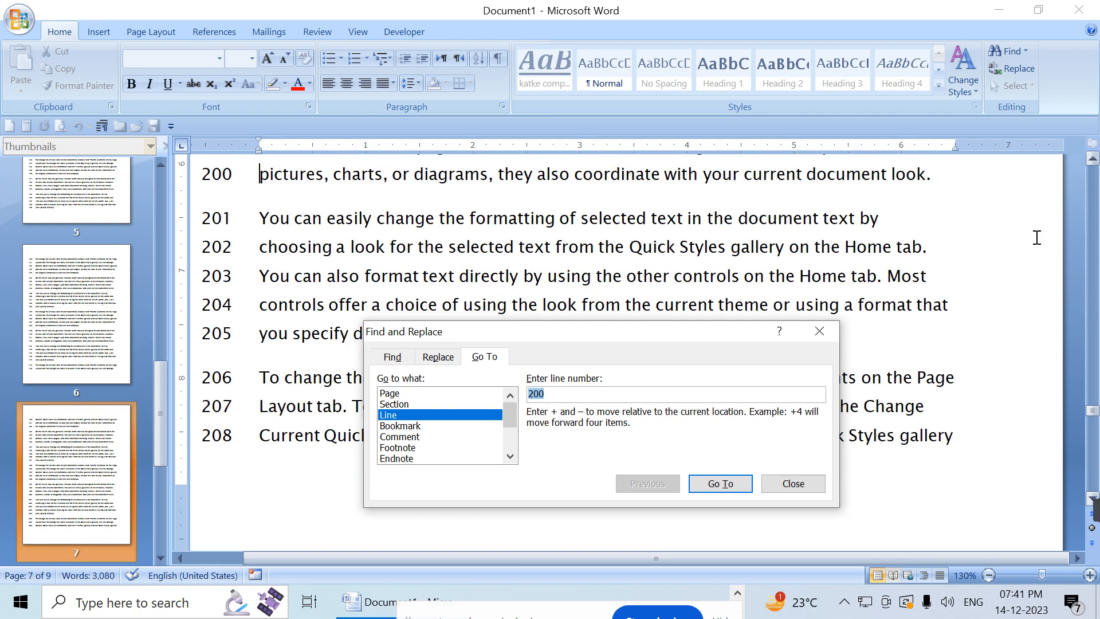
pyautogui.click(820, 331)
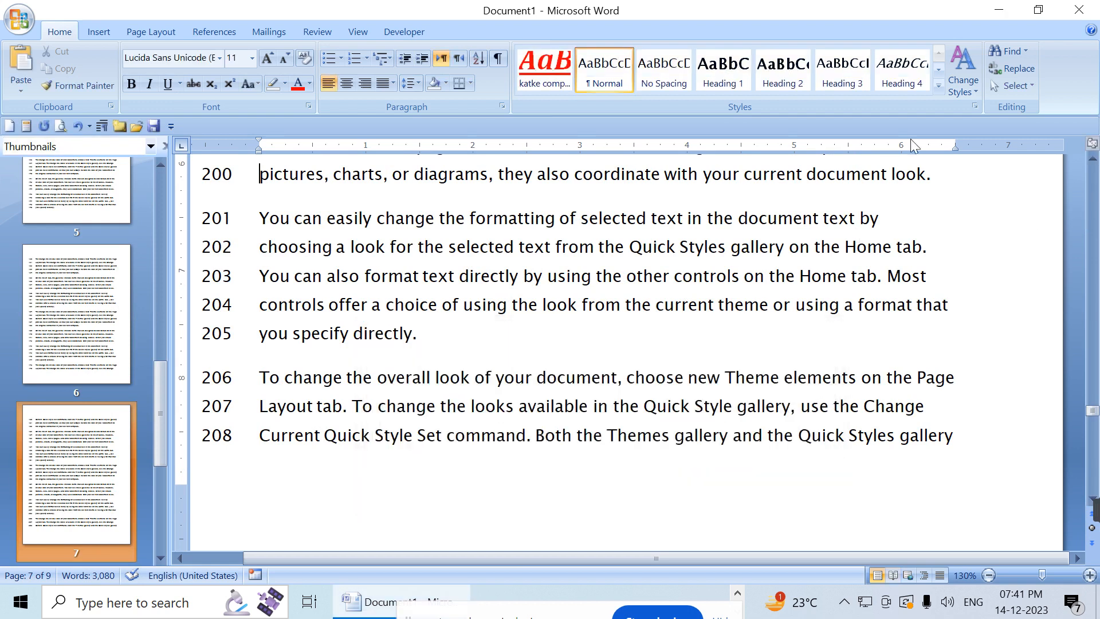
# - Select the whole document's numbered sample text and delete it
pyautogui.click(1012, 82)
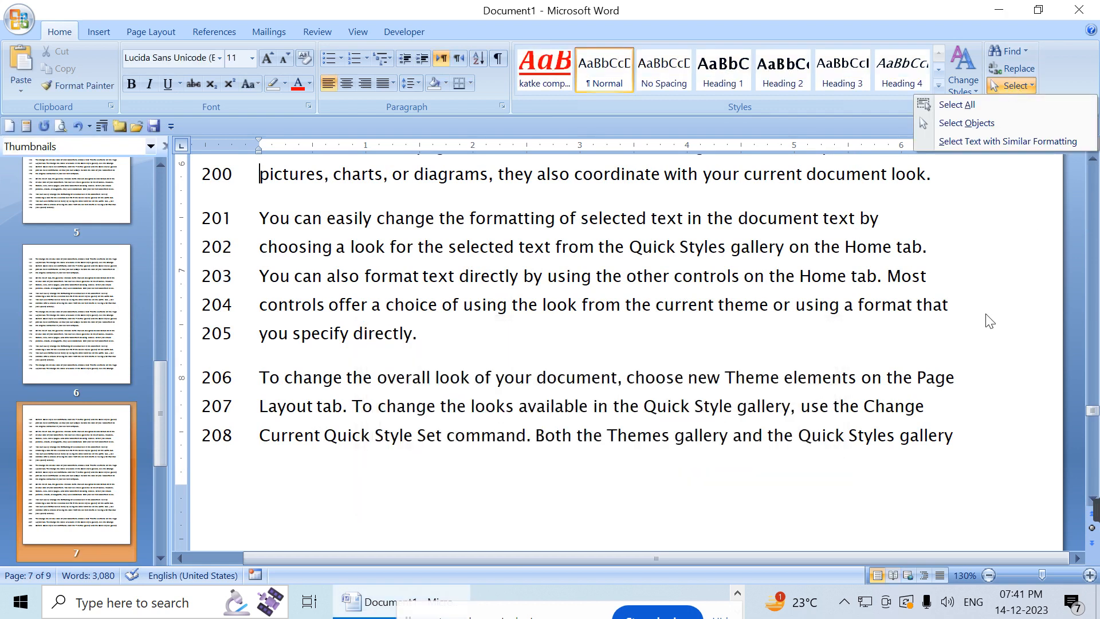
pyautogui.press('Escape')
pyautogui.hotkey('ctrl', 'a')
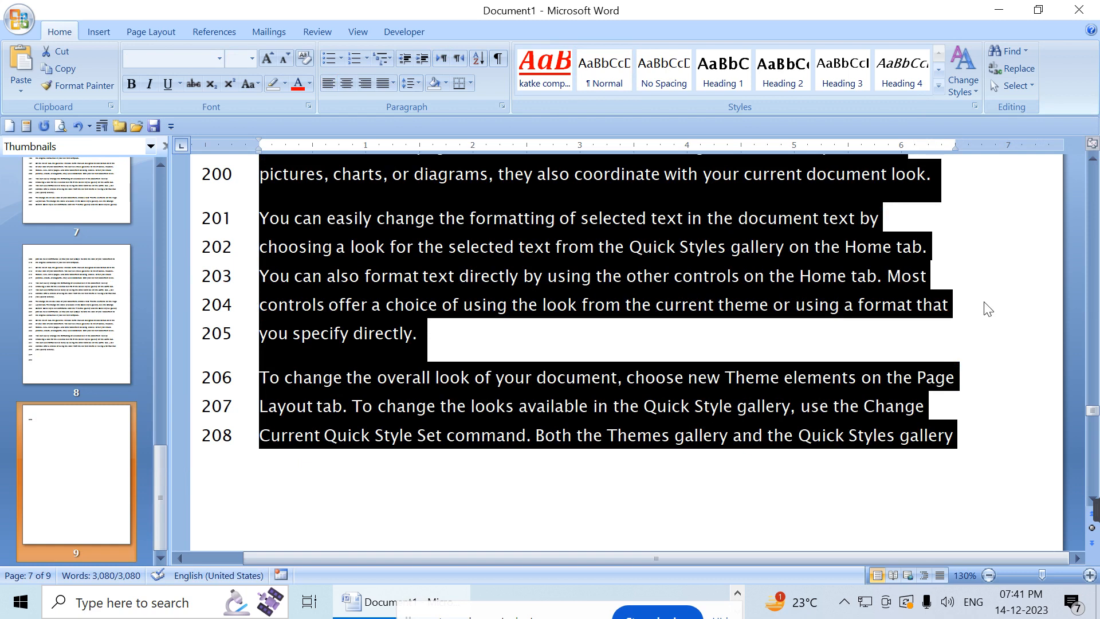
pyautogui.press('Delete')
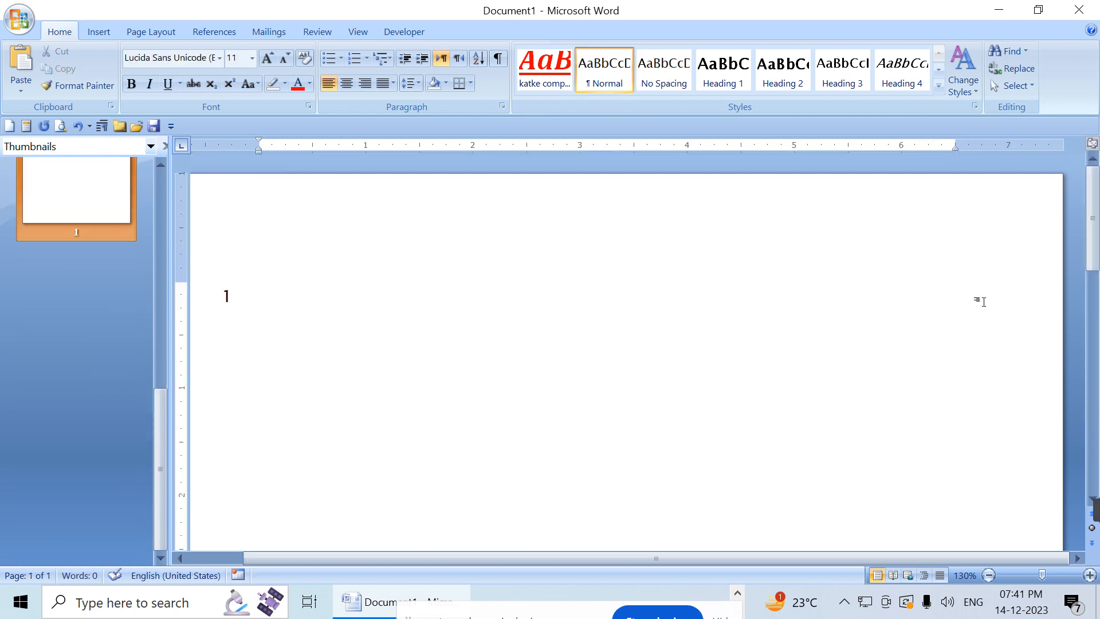